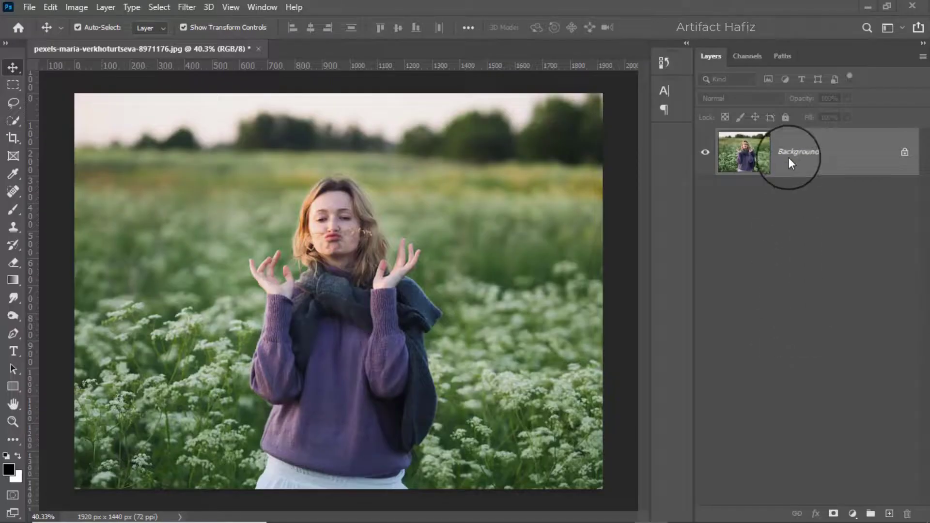
Duplicate the Background layer twice, creating Background copy and Background copy 2 above it.
click(789, 158)
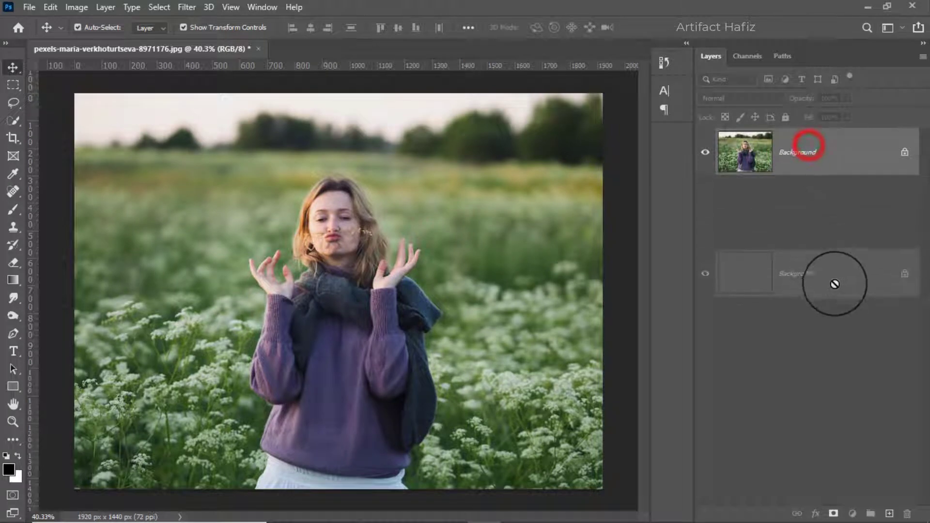
drag(810, 148, 889, 513)
drag(797, 148, 889, 514)
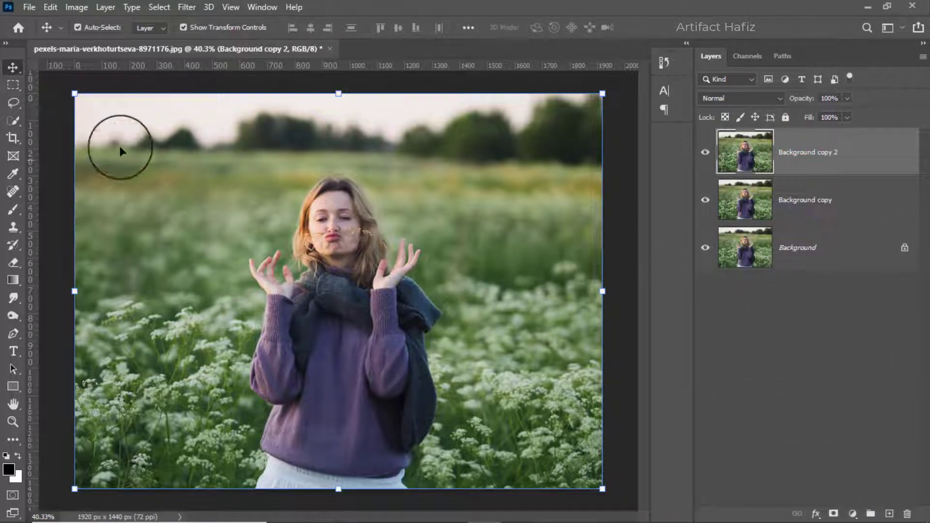
Quick-select the woman from her forehead through face, hair, sweater, scarf and raised hand.
click(13, 120)
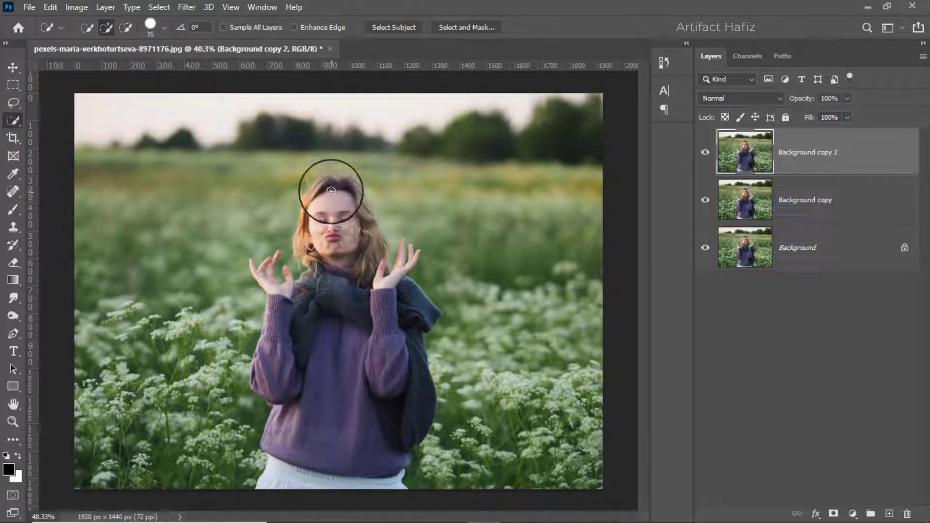
mouse_move(327, 188)
mouse_down()
mouse_move(304, 237)
mouse_move(336, 184)
mouse_up()
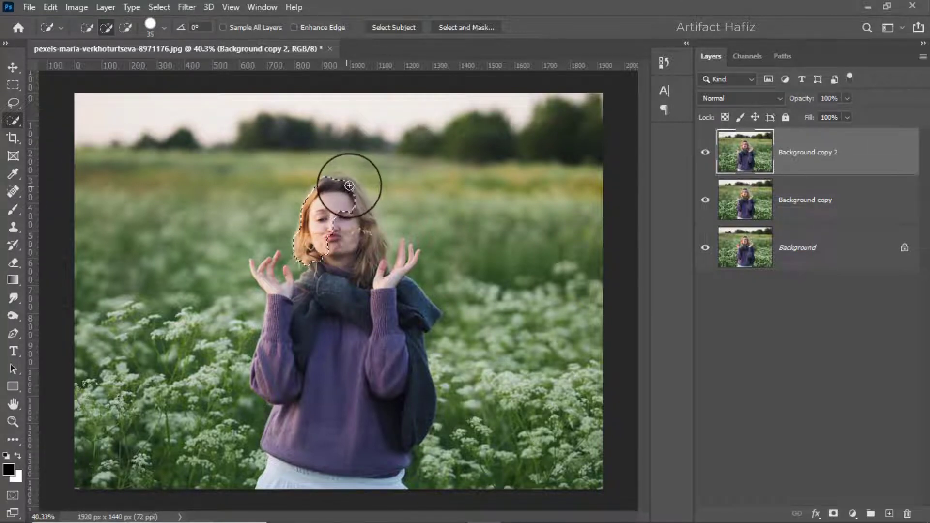
mouse_move(363, 213)
mouse_down()
mouse_move(384, 245)
mouse_move(394, 303)
mouse_move(409, 307)
mouse_up()
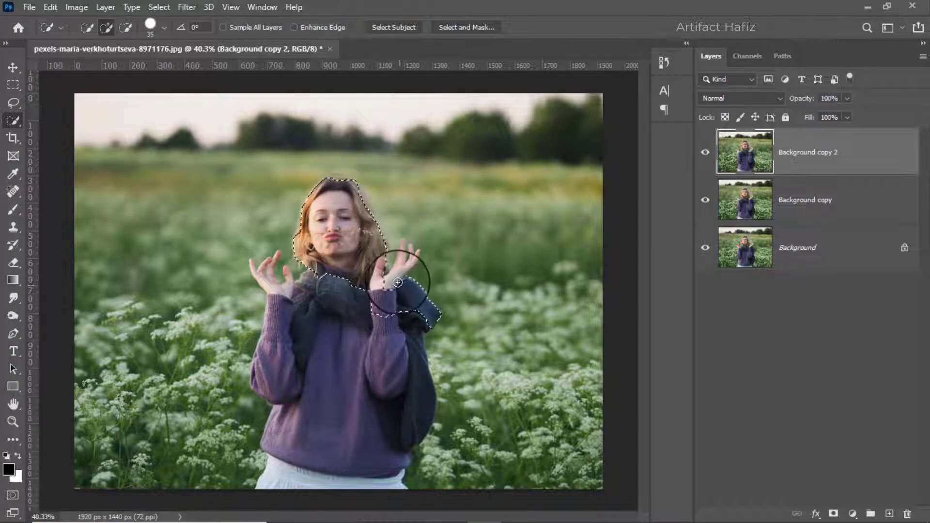
mouse_move(394, 266)
mouse_down()
mouse_move(364, 301)
mouse_move(312, 259)
mouse_move(249, 311)
mouse_move(280, 307)
mouse_move(261, 305)
mouse_move(251, 339)
mouse_move(311, 477)
mouse_up()
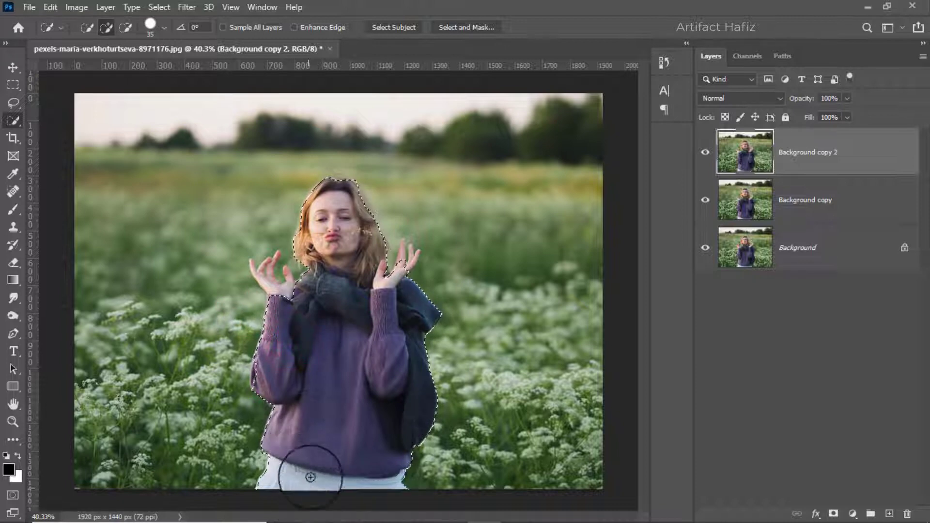
Add her left hand to the selection and tidy the raised fingers and both hair edges.
scroll(312, 301, up, 3)
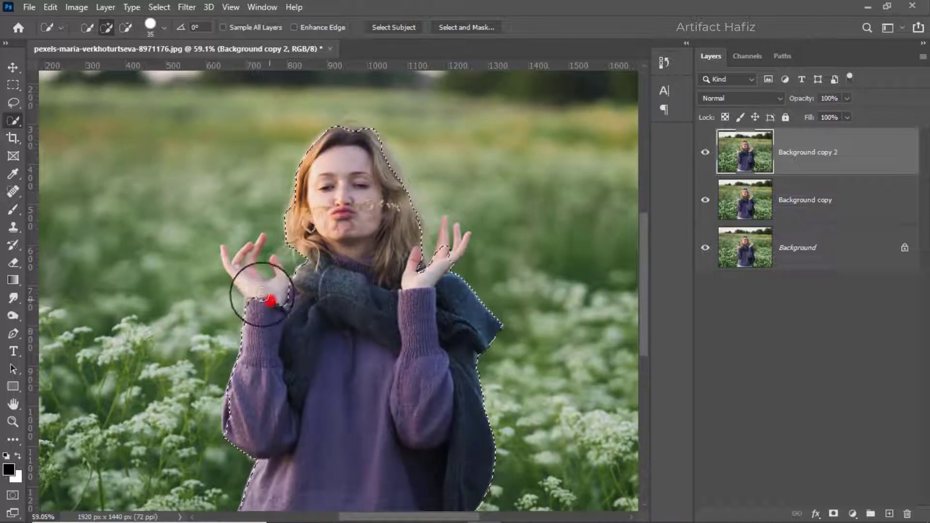
click(262, 294)
scroll(247, 266, up, 3)
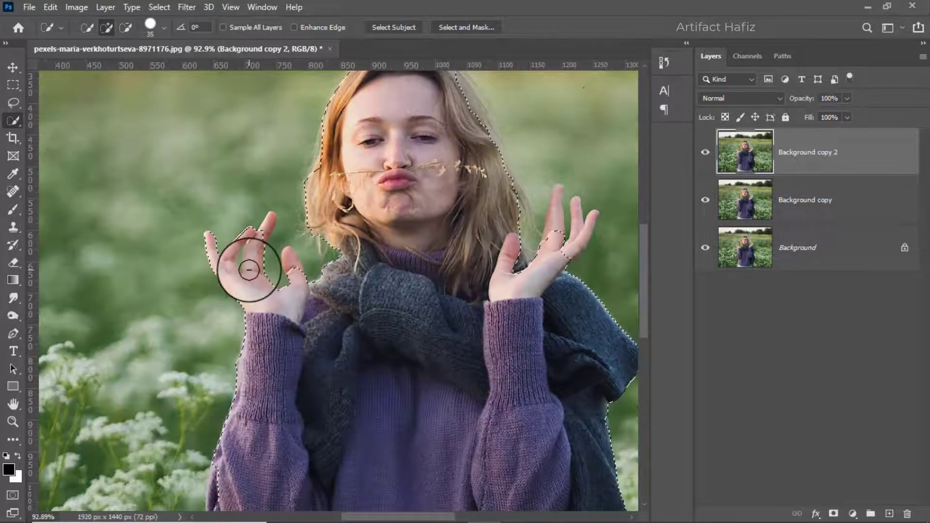
drag(249, 270, 267, 225)
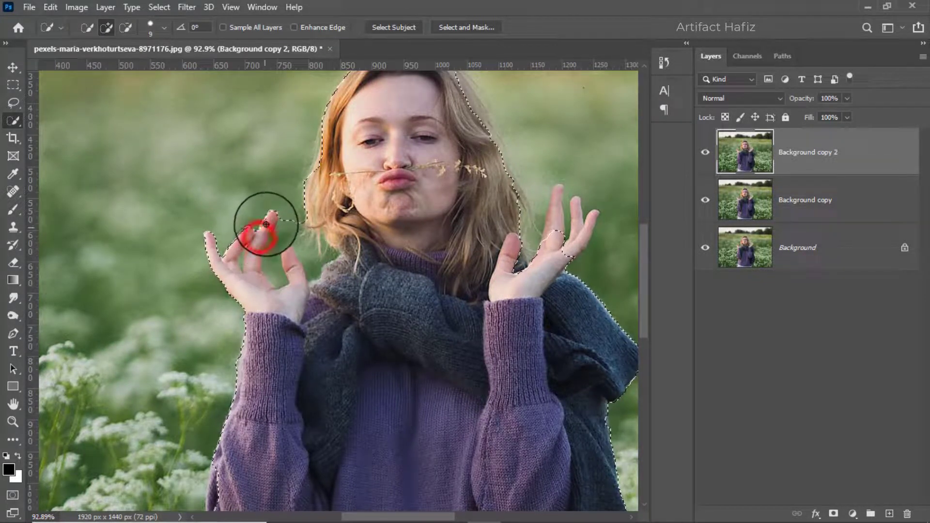
mouse_move(286, 218)
mouse_down()
mouse_move(277, 246)
mouse_move(305, 248)
mouse_up()
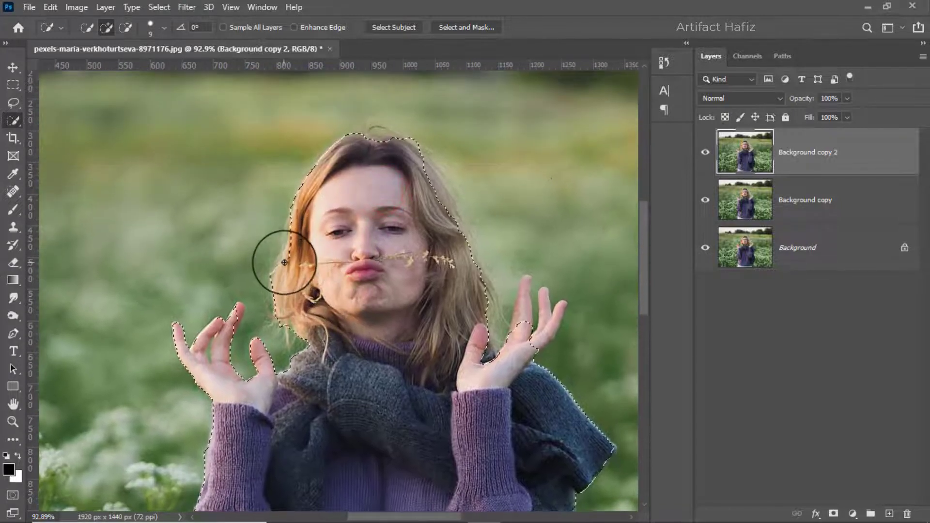
click(283, 261)
drag(427, 163, 445, 199)
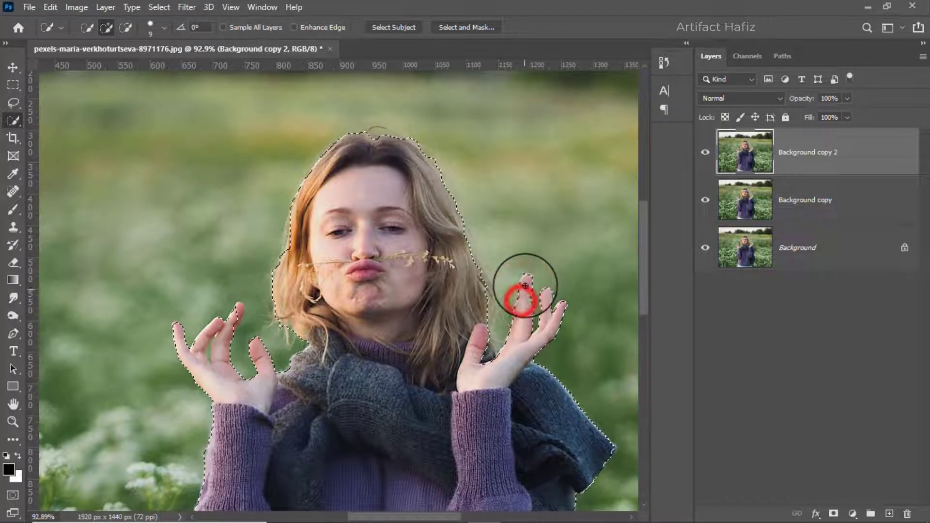
Subtract background beside the index finger and the flower bulge along the left sleeve.
alt+click(529, 281)
alt+click(514, 259)
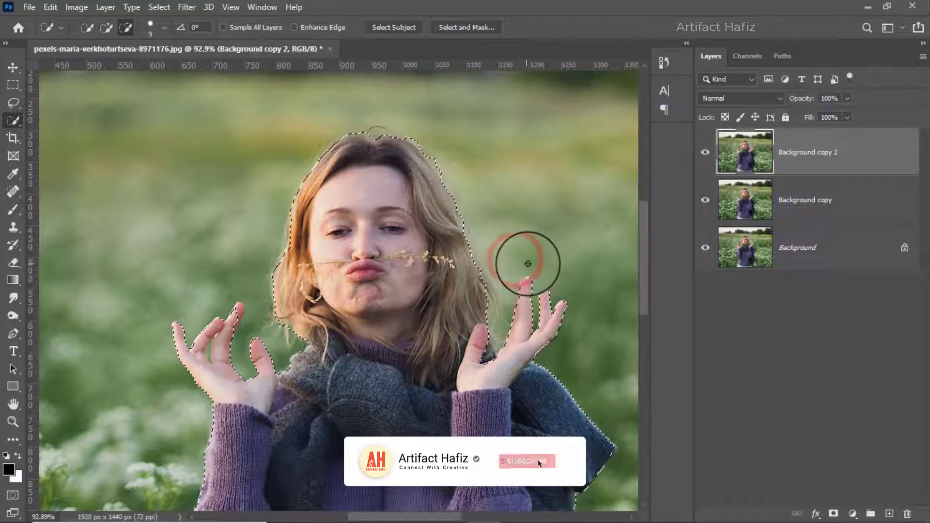
scroll(443, 354, down, 3)
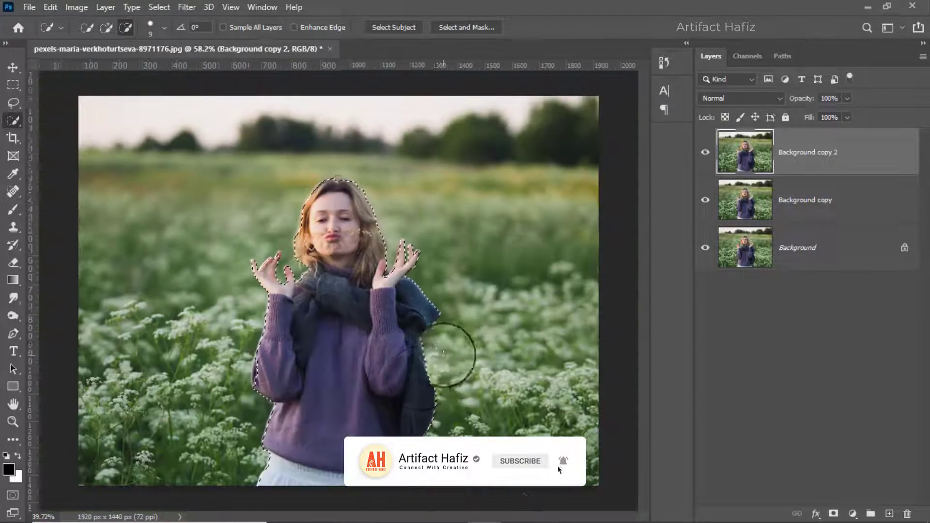
scroll(249, 374, up, 2)
scroll(232, 351, up, 1)
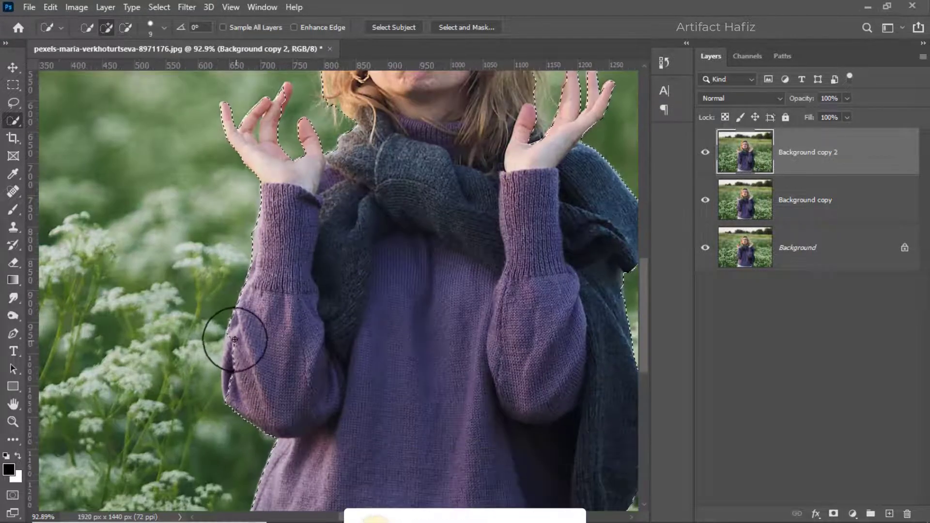
drag(232, 339, 229, 348)
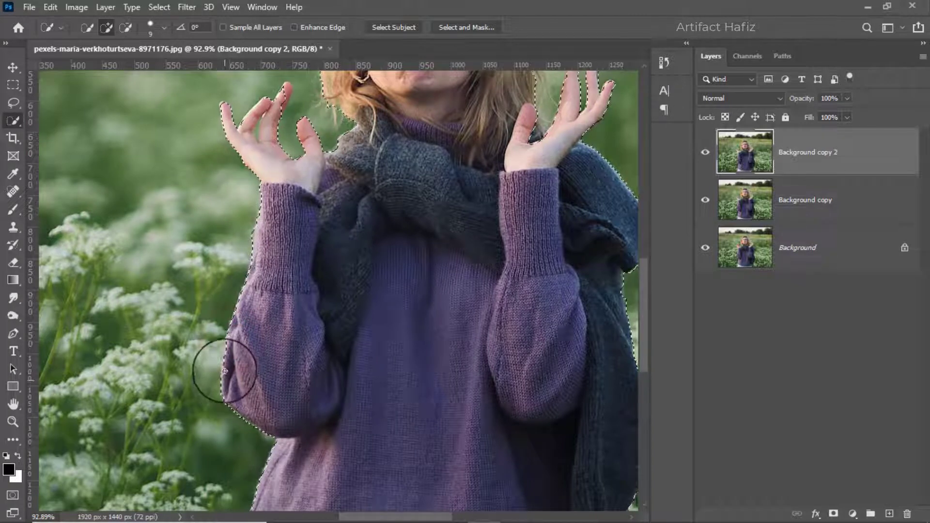
alt+click(219, 354)
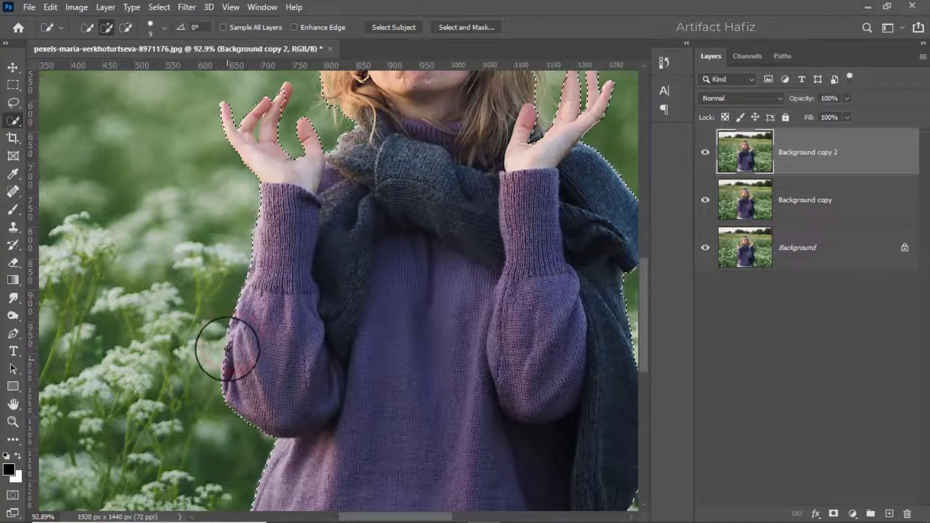
drag(217, 359, 221, 372)
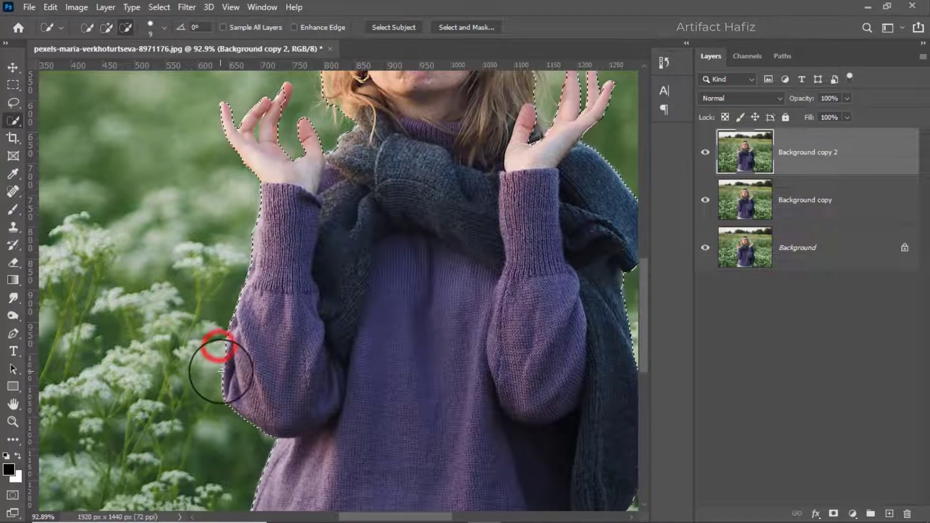
click(226, 371)
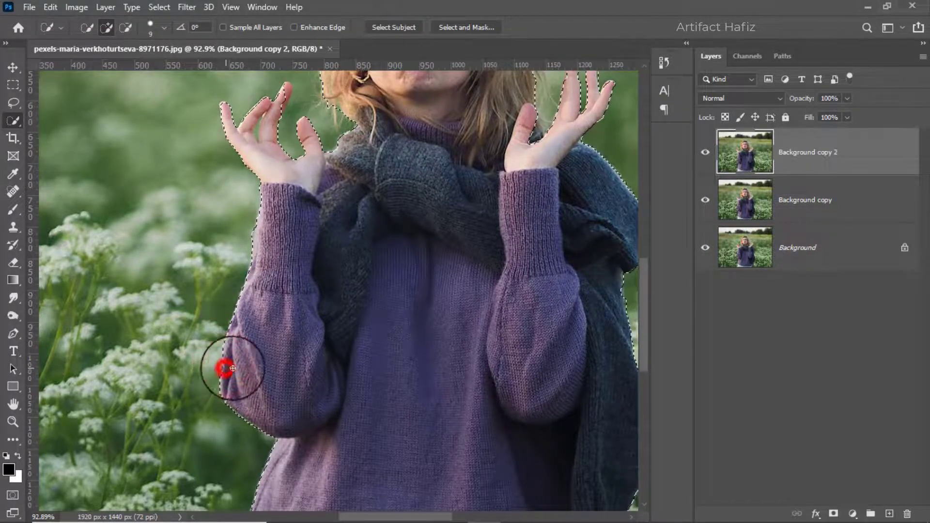
Trim the gap between the right thumb and hair, then re-add the raised fingertip.
scroll(281, 368, down, 3)
scroll(422, 235, up, 2)
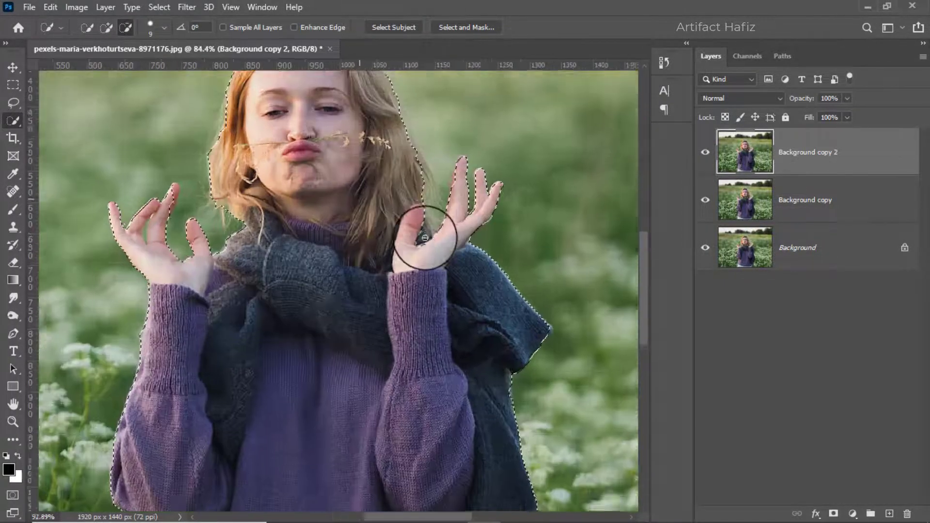
scroll(418, 228, up, 2)
mouse_move(423, 222)
mouse_down()
mouse_move(430, 244)
mouse_move(422, 222)
mouse_move(441, 237)
mouse_up()
click(436, 235)
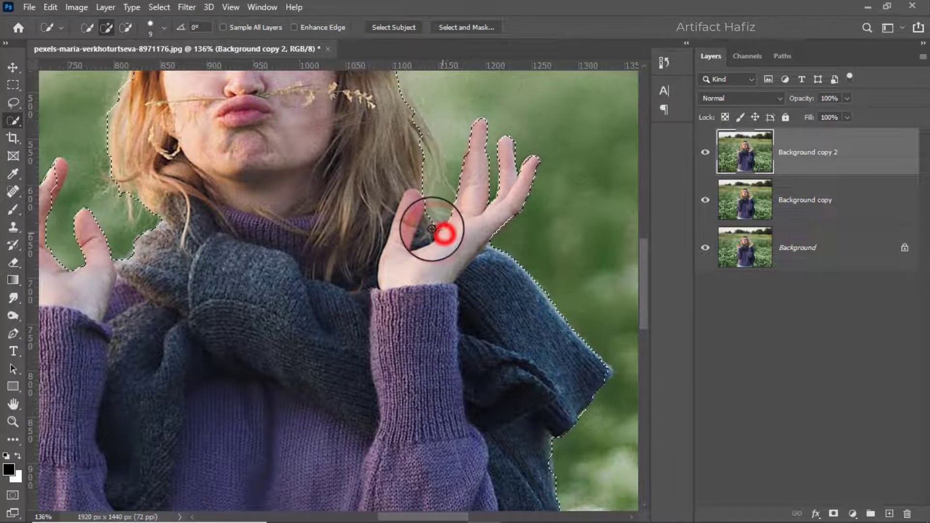
scroll(396, 265, down, 3)
scroll(177, 207, up, 3)
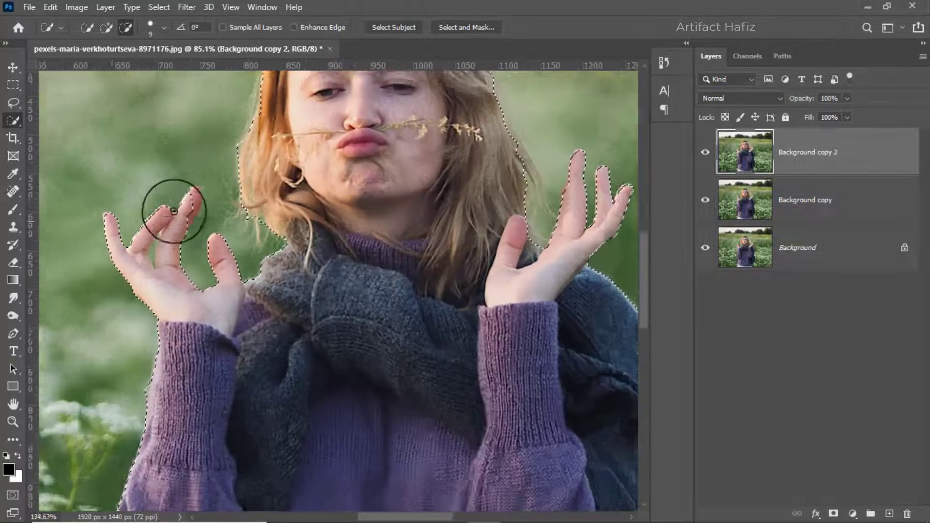
scroll(191, 203, up, 1)
click(193, 196)
click(191, 190)
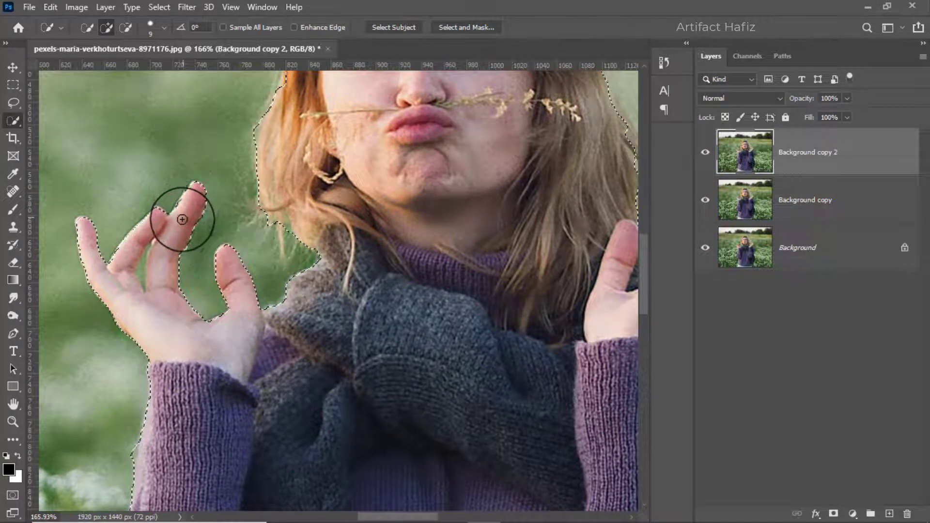
scroll(176, 237, down, 4)
scroll(177, 242, down, 3)
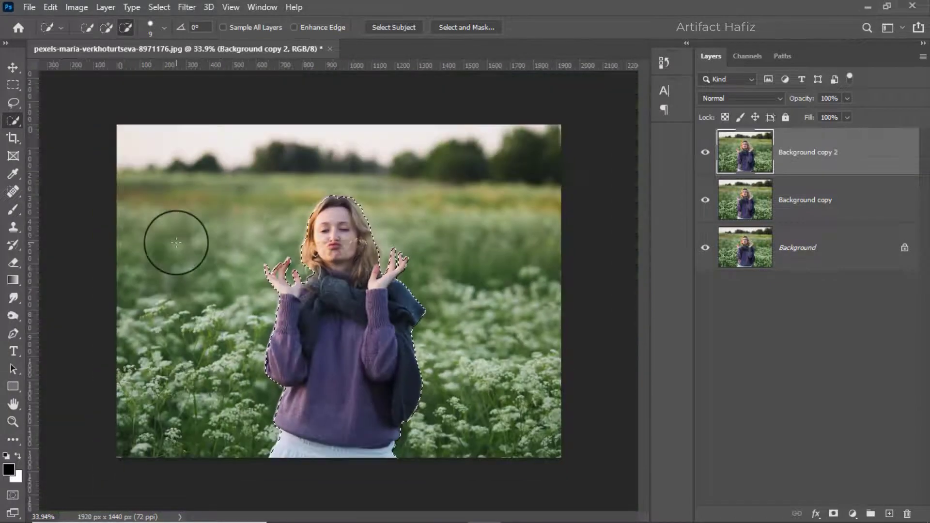
scroll(177, 243, up, 1)
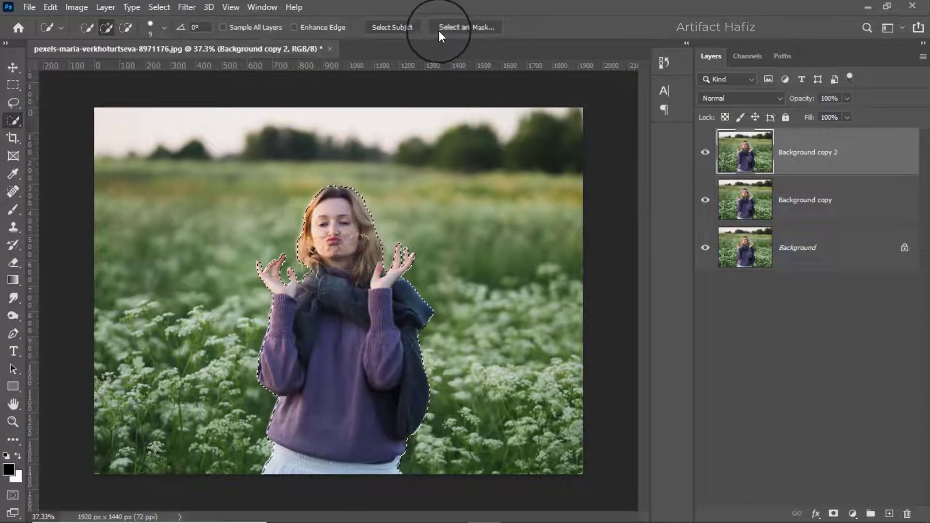
In Select and Mask, refine the hair top, cheek wisps, raised fingers and right hand edges.
click(463, 29)
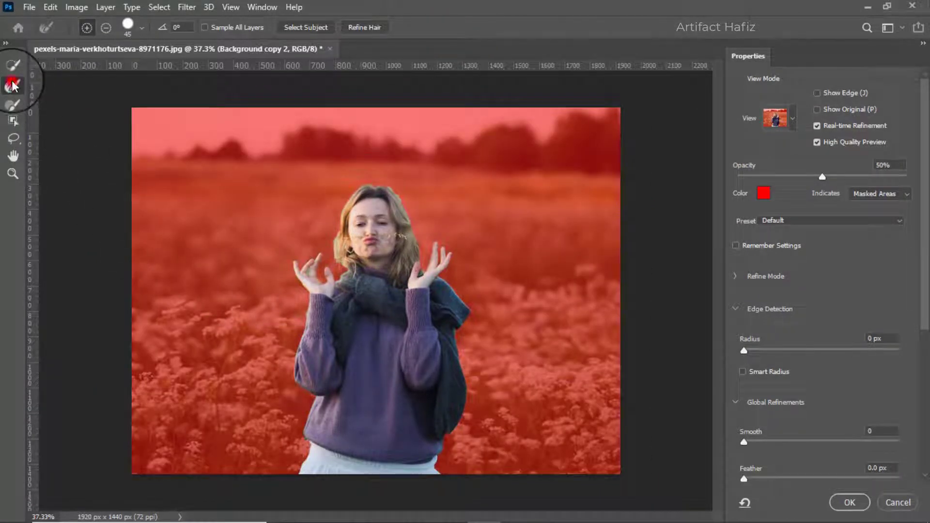
scroll(362, 214, up, 2)
key(bracketleft)
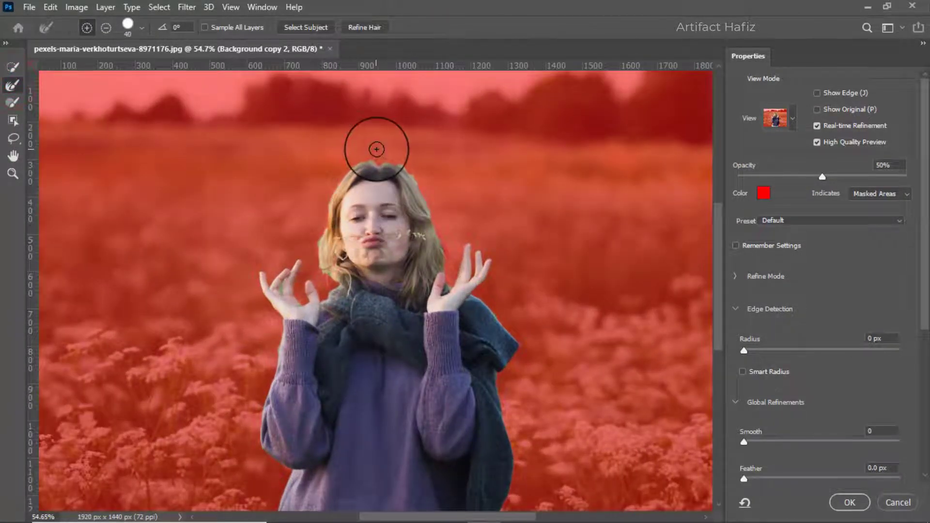
mouse_move(374, 145)
mouse_down()
mouse_move(373, 159)
mouse_move(392, 157)
mouse_up()
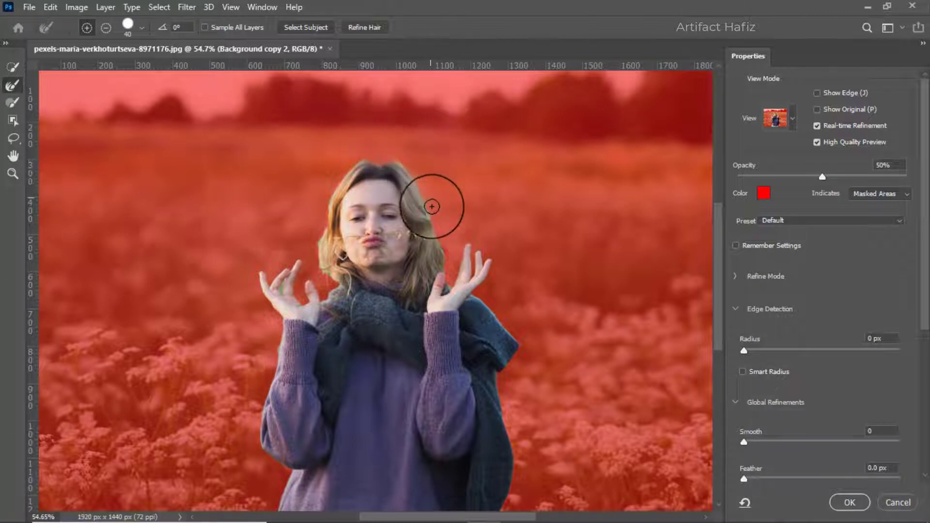
mouse_move(432, 207)
mouse_down()
mouse_move(450, 264)
mouse_move(427, 273)
mouse_up()
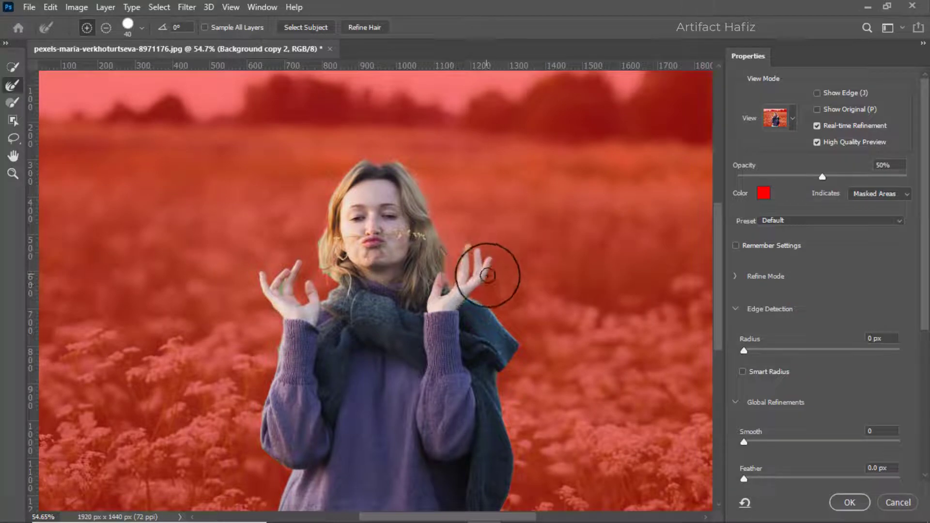
drag(281, 289, 286, 277)
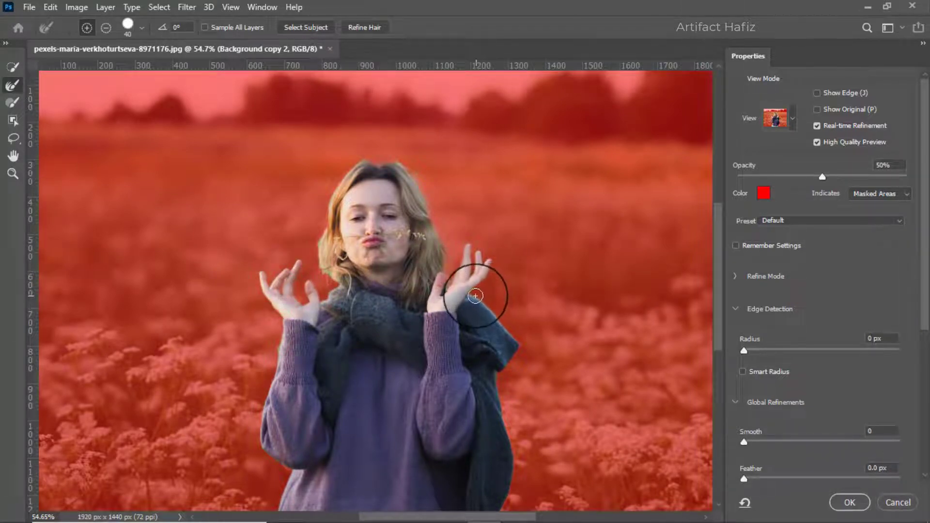
drag(479, 279, 499, 314)
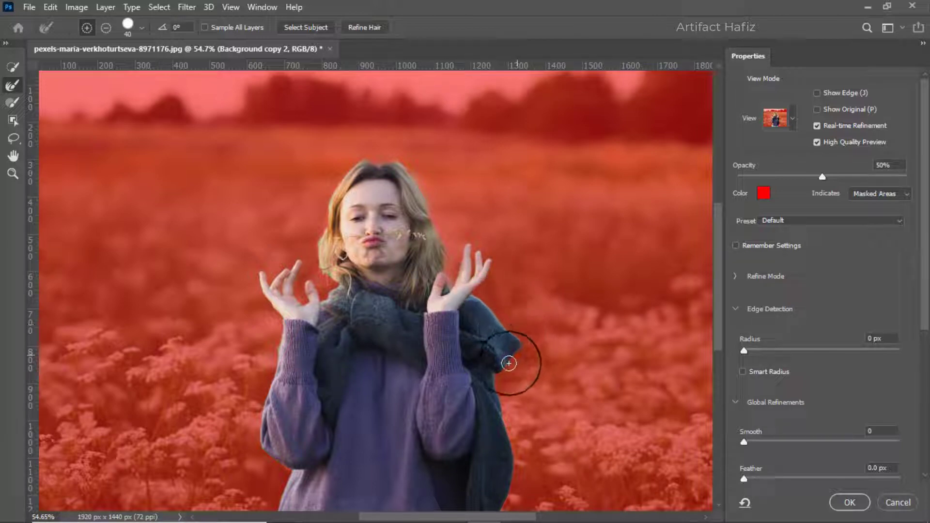
Refine the sweater arm, top of the hair, and left hand and wrist edges.
scroll(521, 339, down, 3)
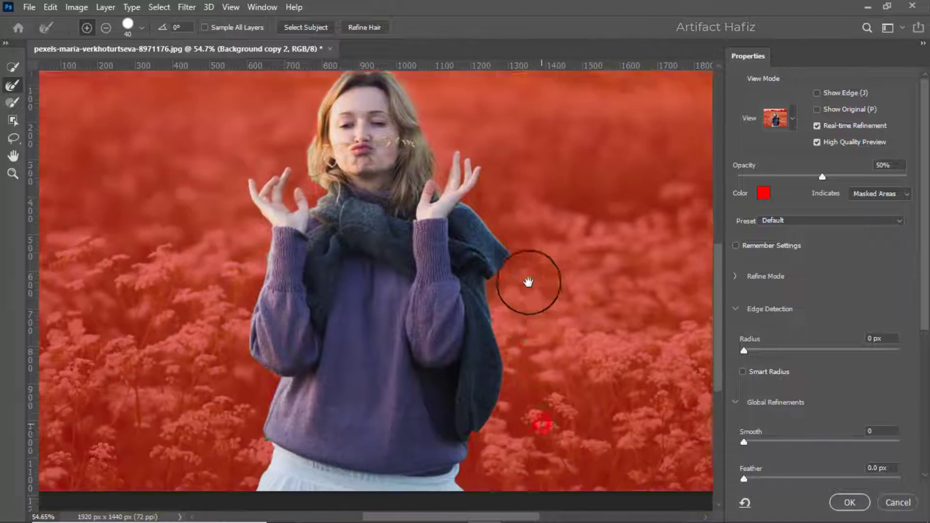
scroll(529, 218, down, 3)
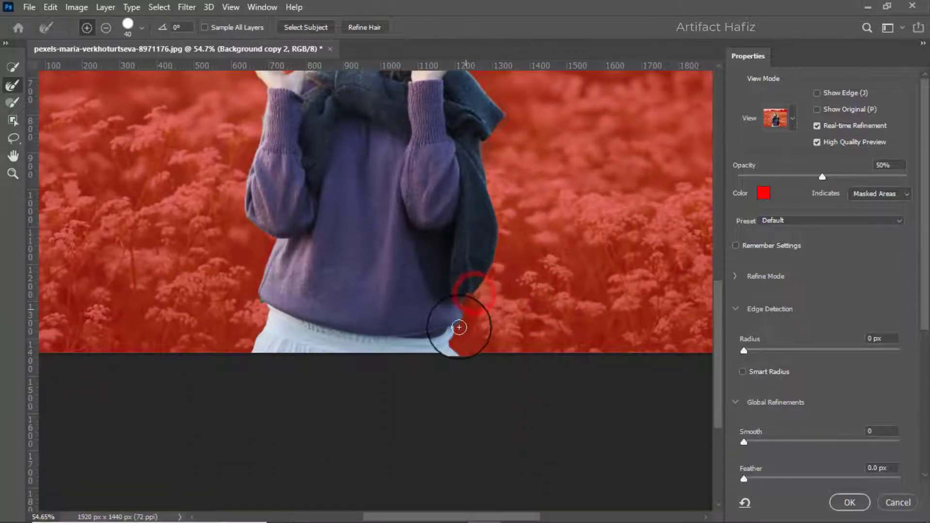
drag(320, 272, 348, 338)
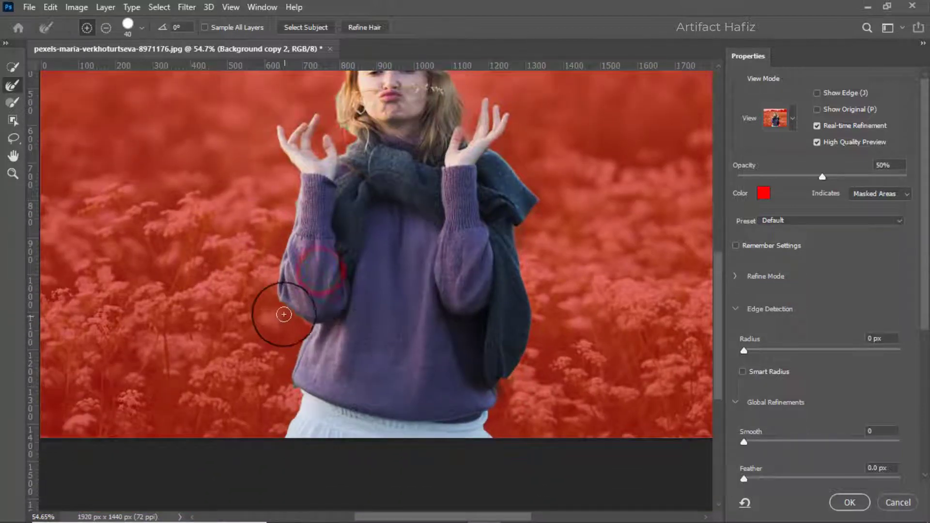
mouse_move(281, 308)
mouse_down()
mouse_move(298, 324)
mouse_move(286, 411)
mouse_up()
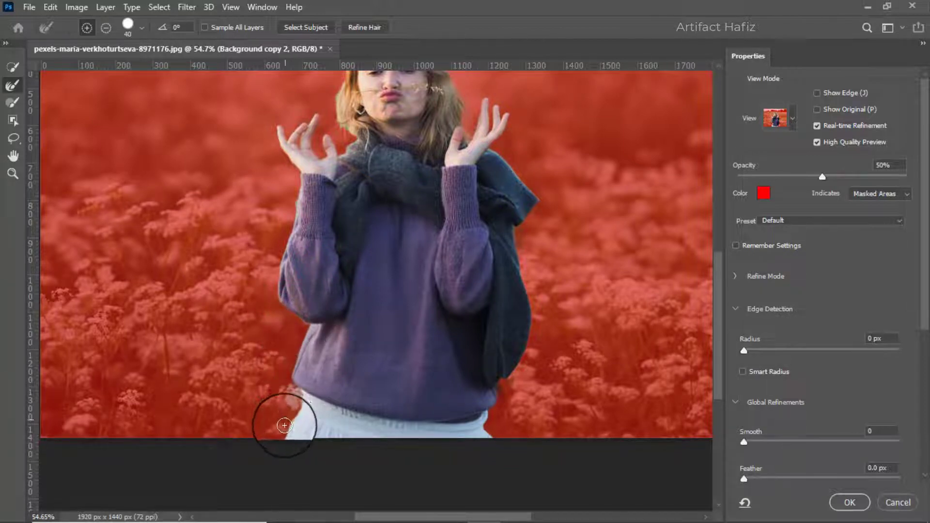
drag(322, 202, 316, 266)
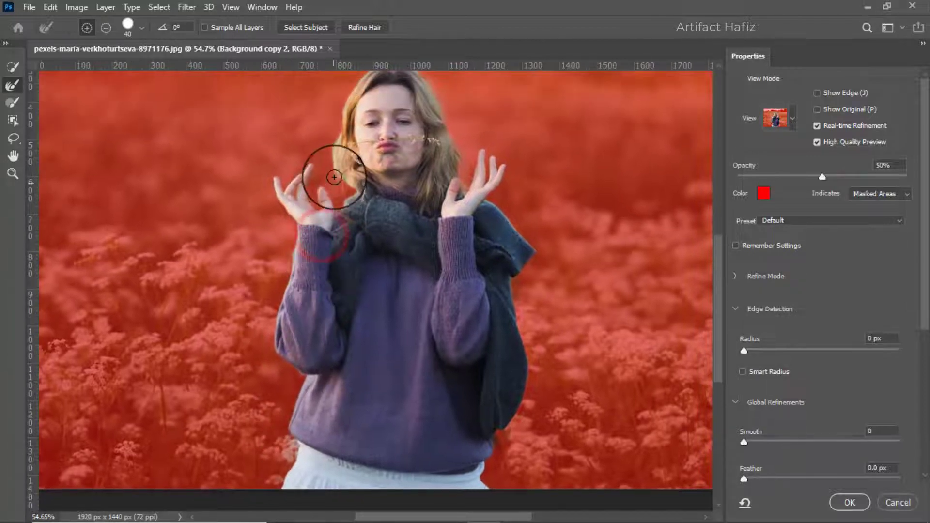
drag(322, 176, 310, 228)
drag(353, 115, 319, 169)
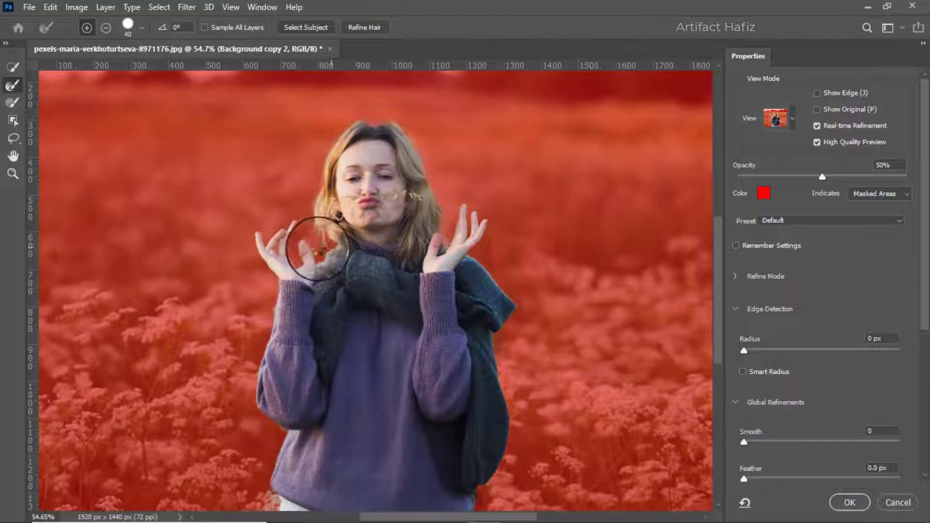
drag(276, 248, 291, 249)
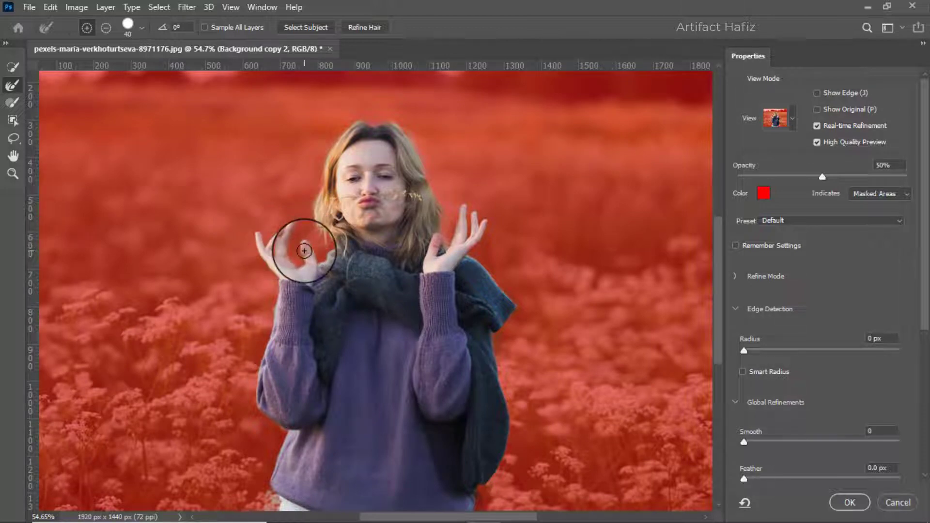
drag(270, 302, 310, 268)
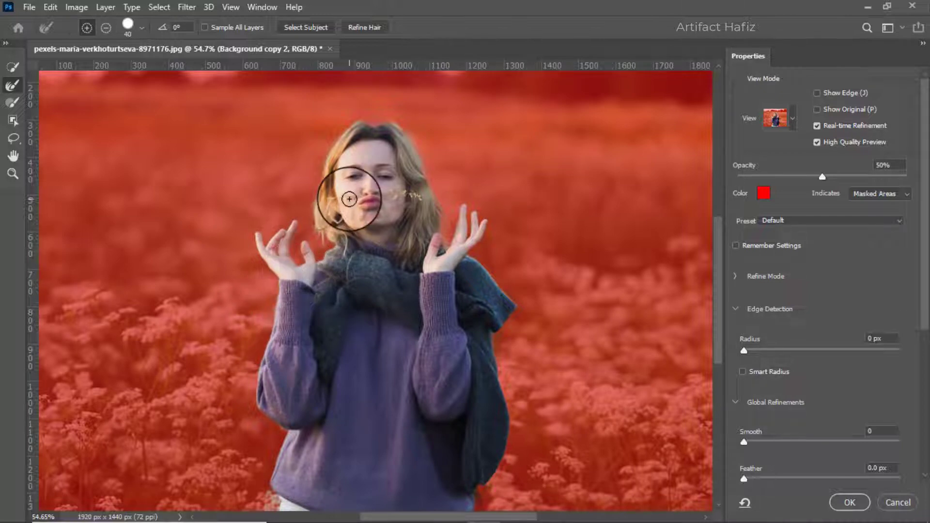
key(ctrl+minus)
scroll(370, 176, up, 1)
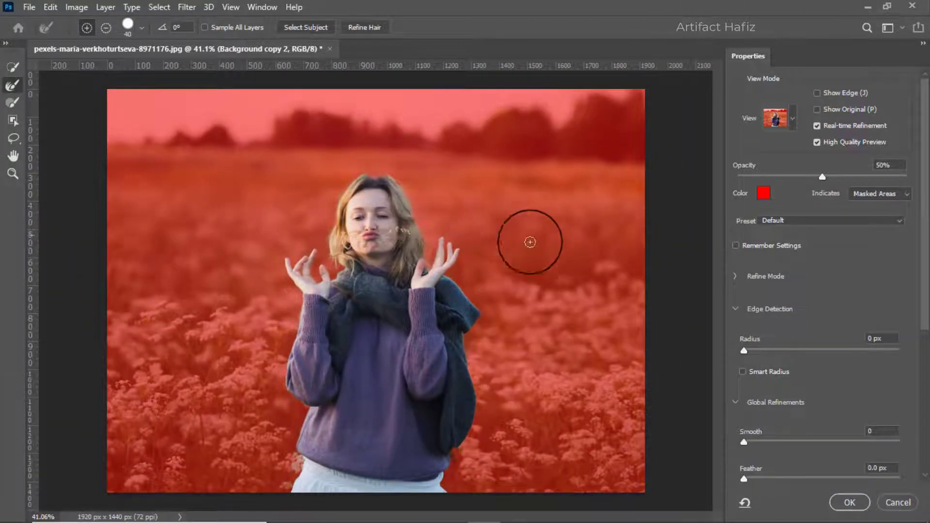
Mask Background copy 2 to the woman's selection, hide it, and select Background copy.
click(843, 504)
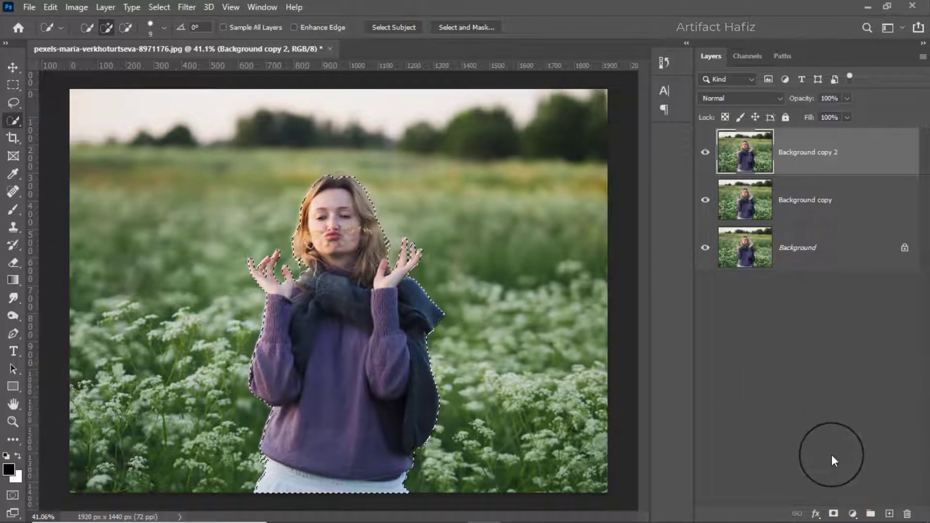
click(832, 513)
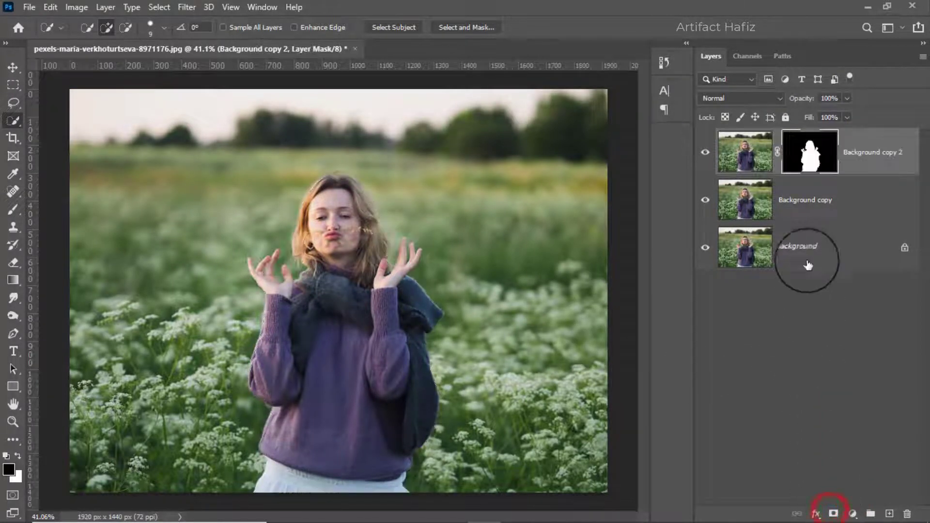
right_click(809, 146)
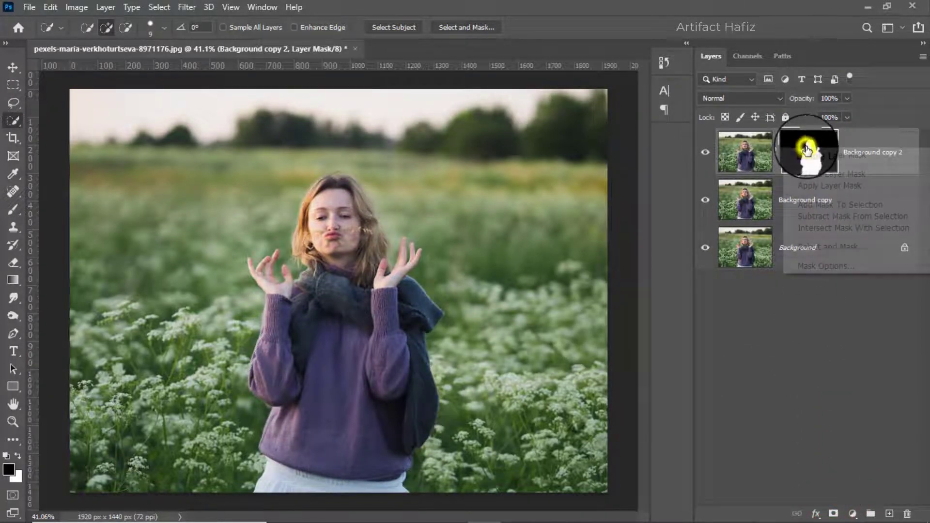
click(825, 232)
click(705, 152)
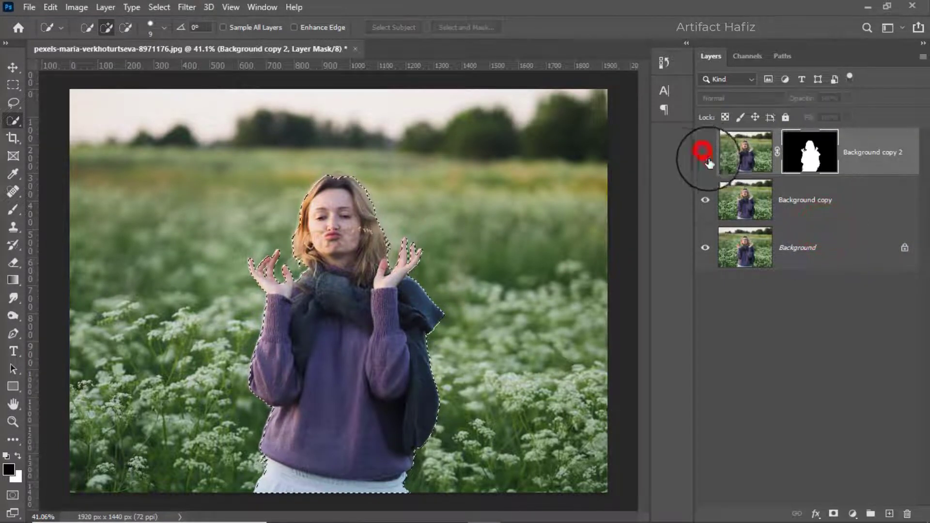
click(833, 199)
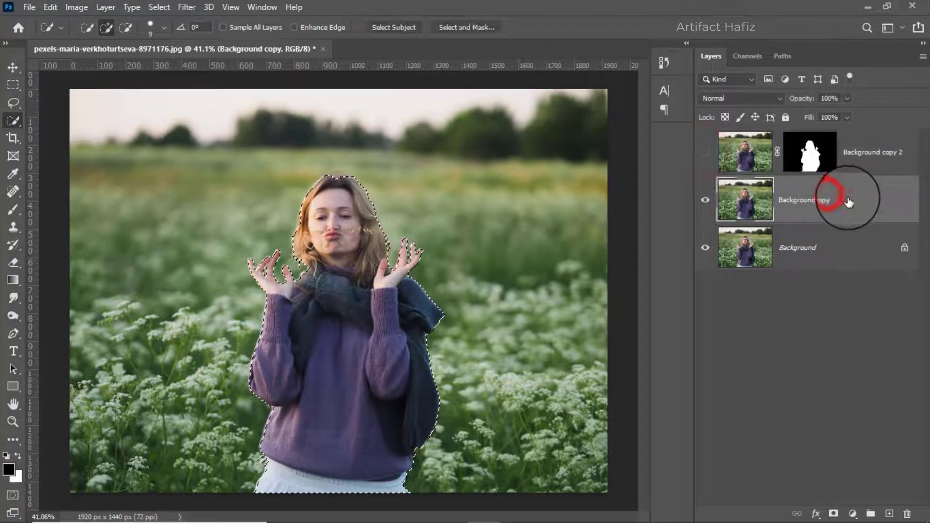
Expand the woman's selection outward by a few pixels.
click(185, 7)
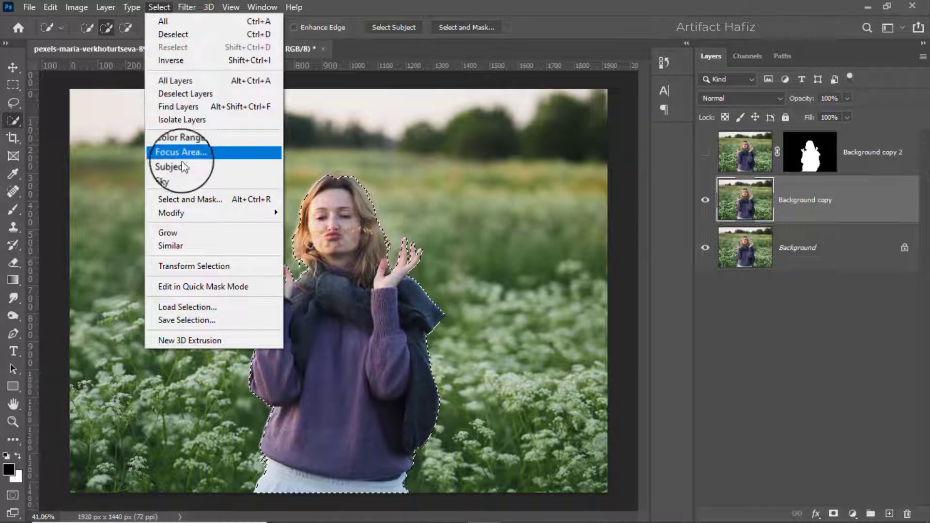
mouse_move(172, 213)
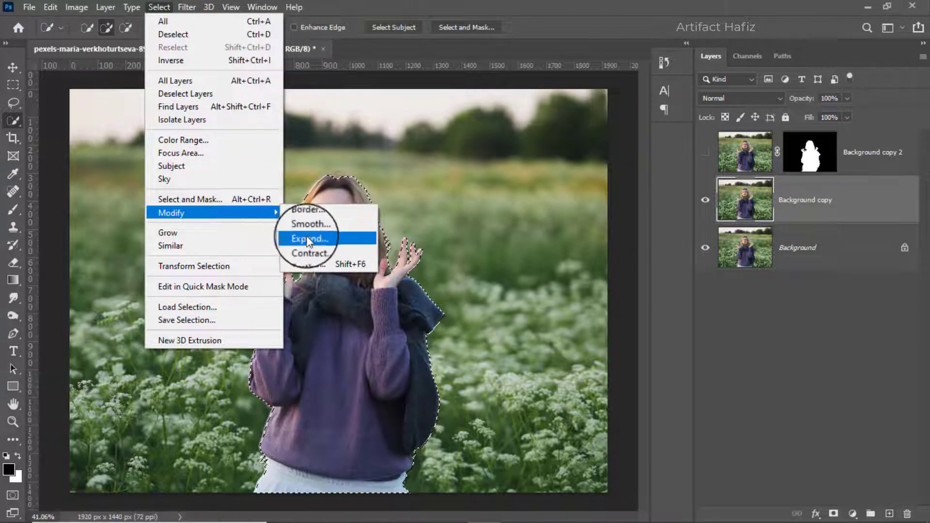
click(310, 239)
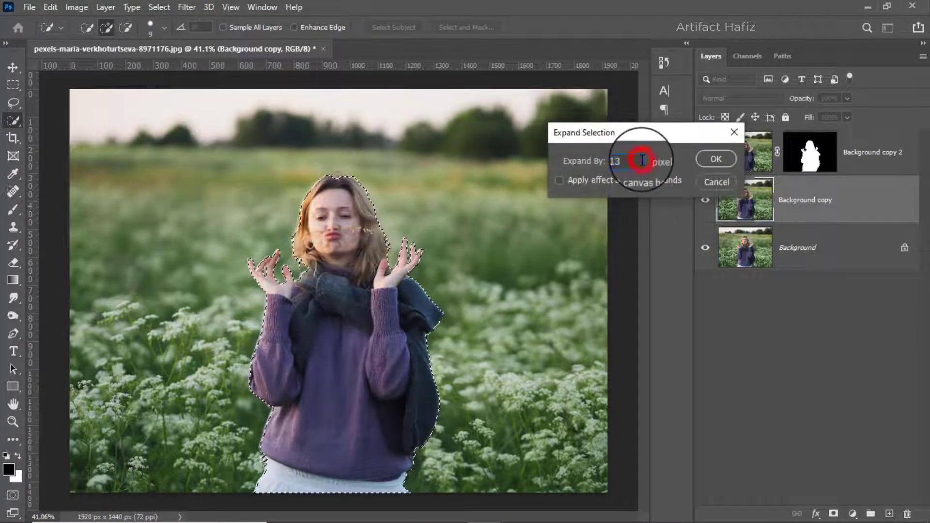
click(718, 158)
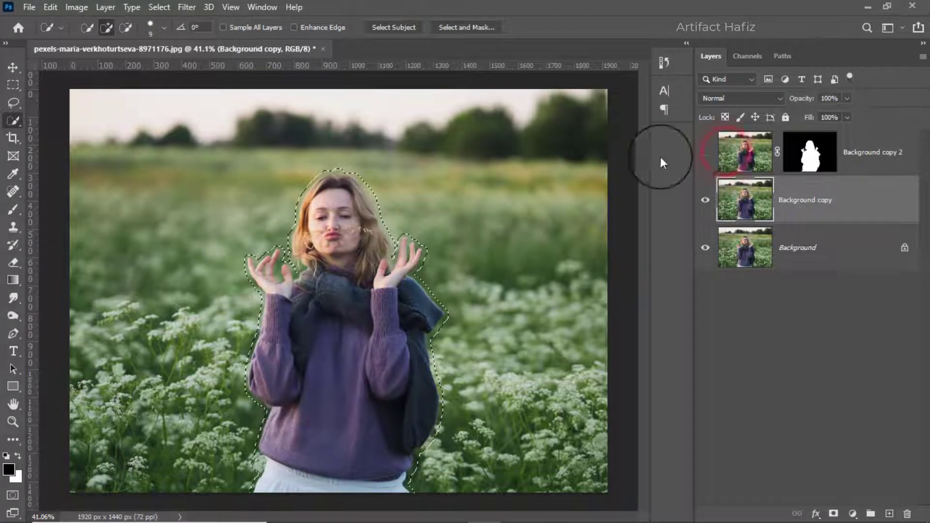
Fill the expanded selection with Content-Aware to erase the woman from Background copy.
click(47, 8)
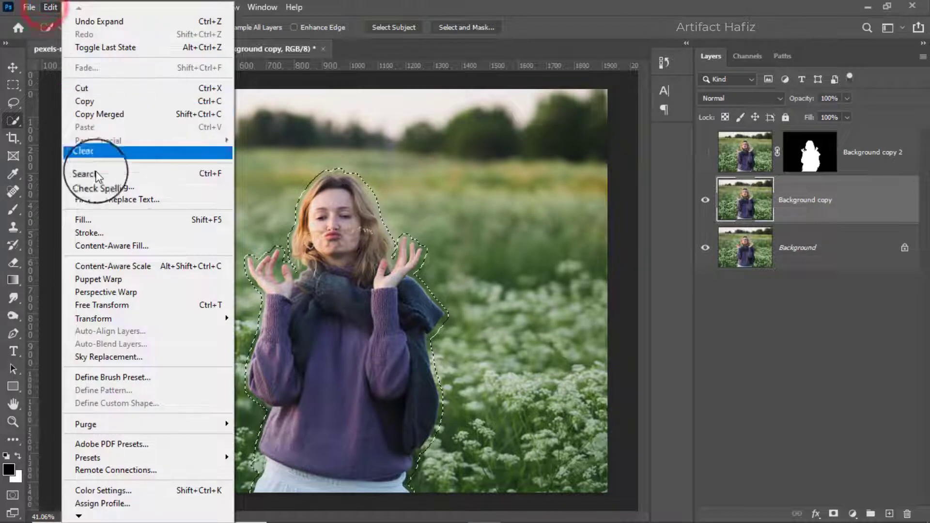
click(103, 220)
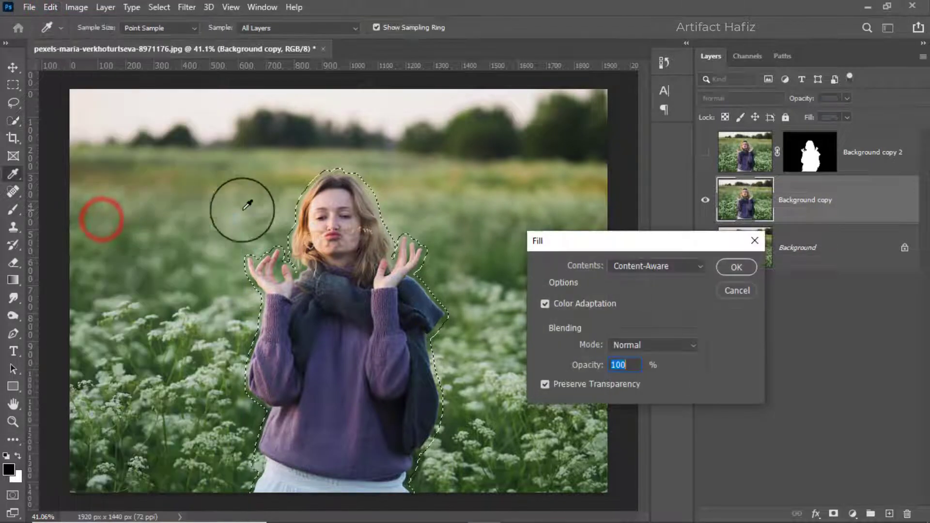
click(661, 266)
click(651, 324)
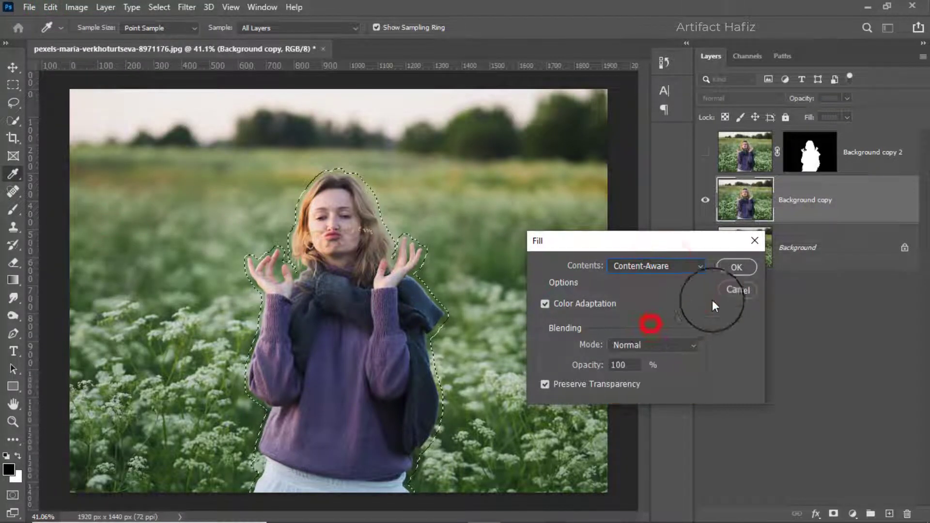
click(732, 269)
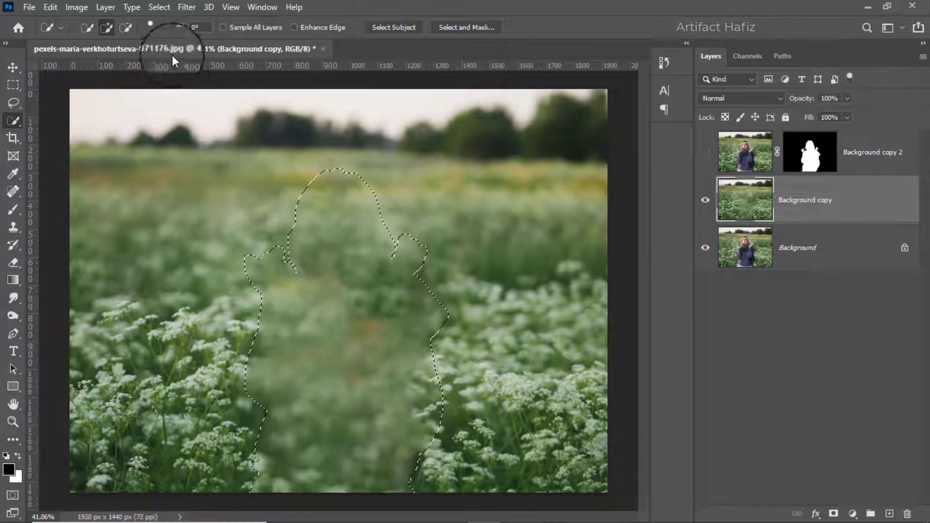
Deselect, then clone-stamp flowers over the smeared bottom and lower-middle of the filled patch.
click(160, 9)
click(159, 31)
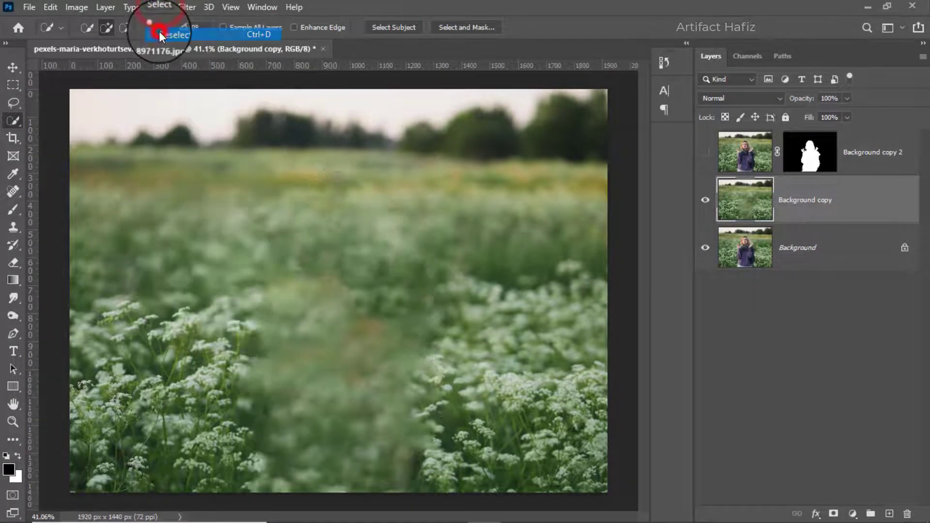
click(13, 226)
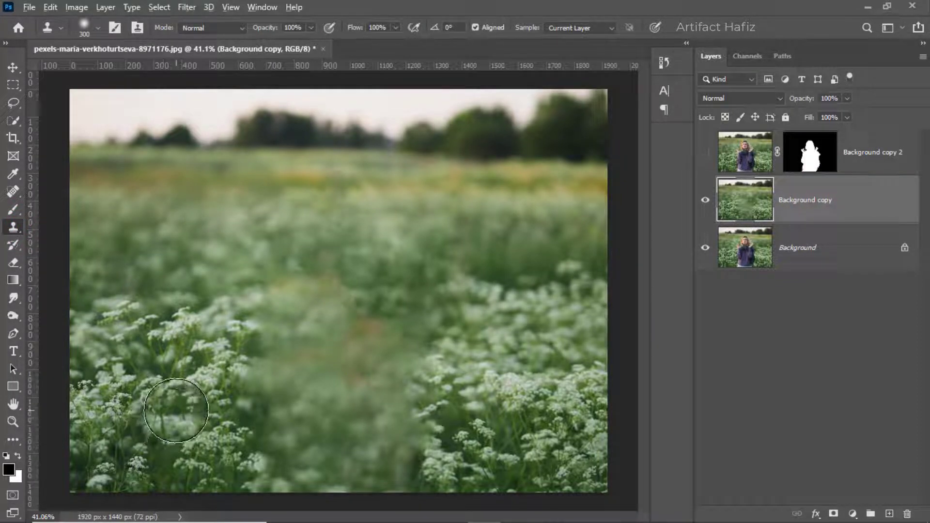
mouse_move(251, 434)
mouse_down()
mouse_move(258, 465)
mouse_move(281, 424)
mouse_move(284, 480)
mouse_up()
mouse_move(353, 449)
mouse_down()
mouse_move(357, 478)
mouse_move(382, 459)
mouse_up()
click(543, 427)
click(532, 390)
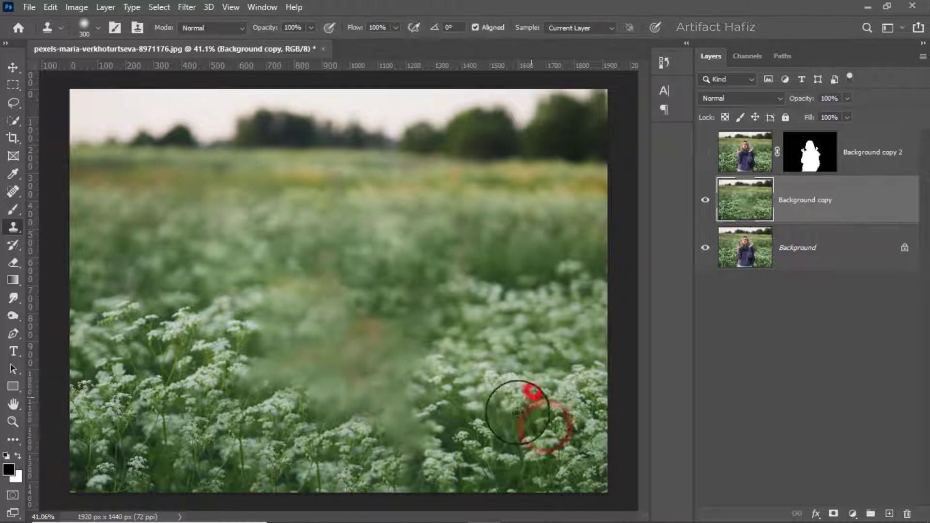
click(440, 449)
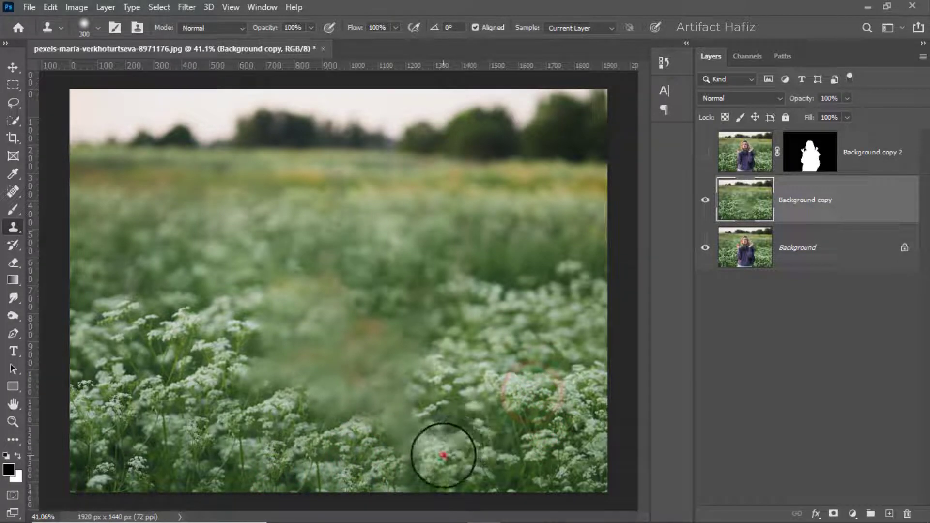
click(412, 471)
drag(470, 445, 416, 422)
click(395, 411)
click(413, 378)
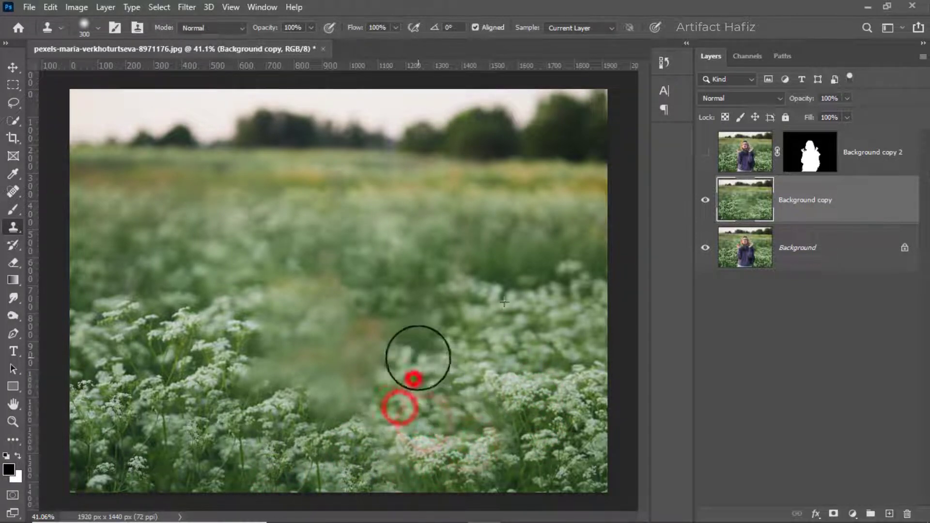
click(418, 359)
Clone flowers over the mid-right, lower-left, middle and upper areas of the patch.
click(507, 330)
click(430, 339)
click(422, 312)
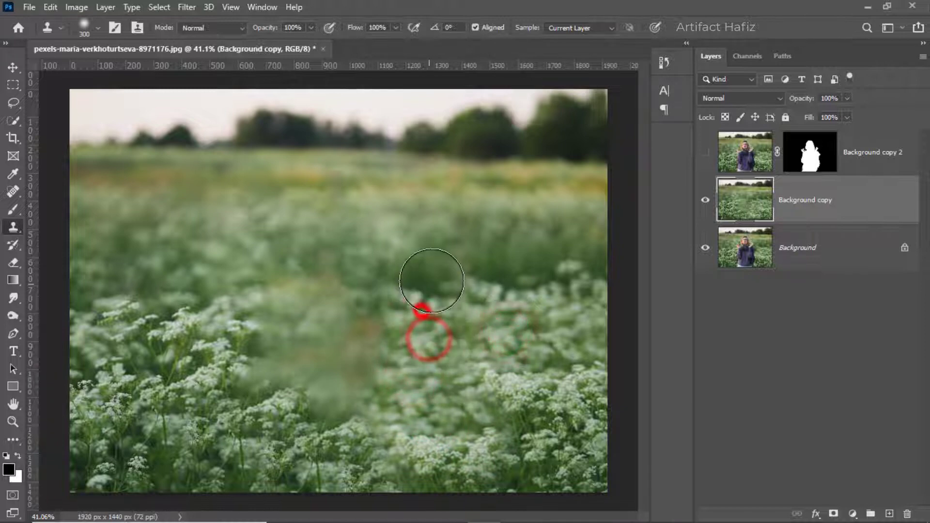
click(433, 281)
click(165, 335)
click(229, 359)
click(261, 383)
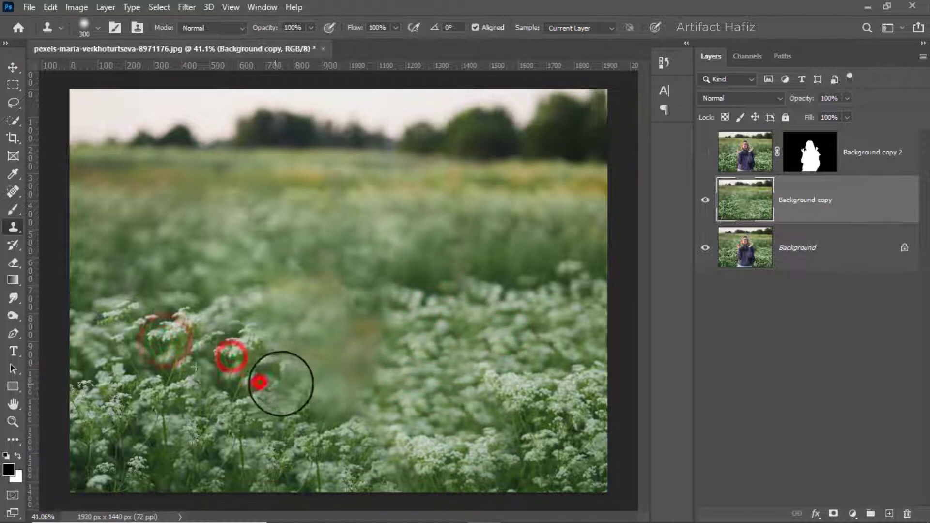
click(313, 395)
click(466, 370)
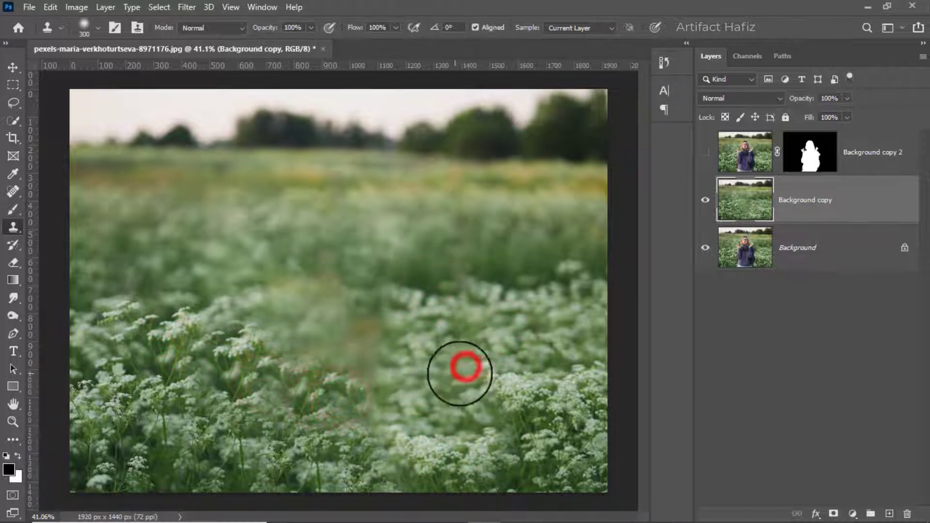
click(543, 355)
click(478, 372)
click(424, 371)
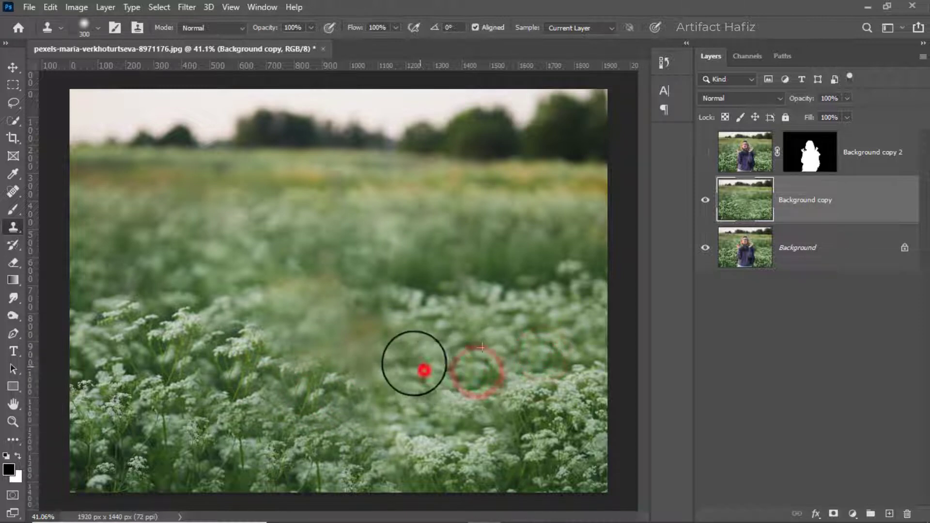
click(401, 361)
click(380, 390)
click(361, 347)
click(319, 340)
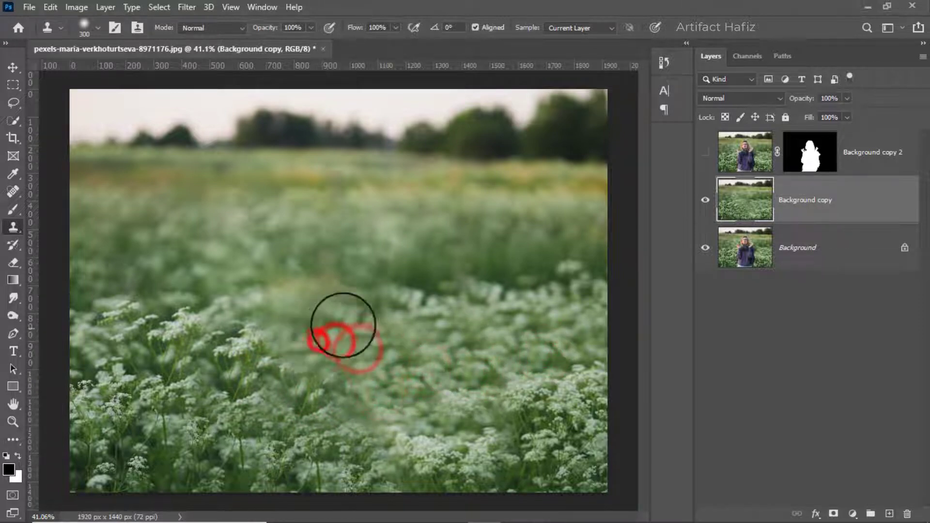
click(344, 315)
click(272, 319)
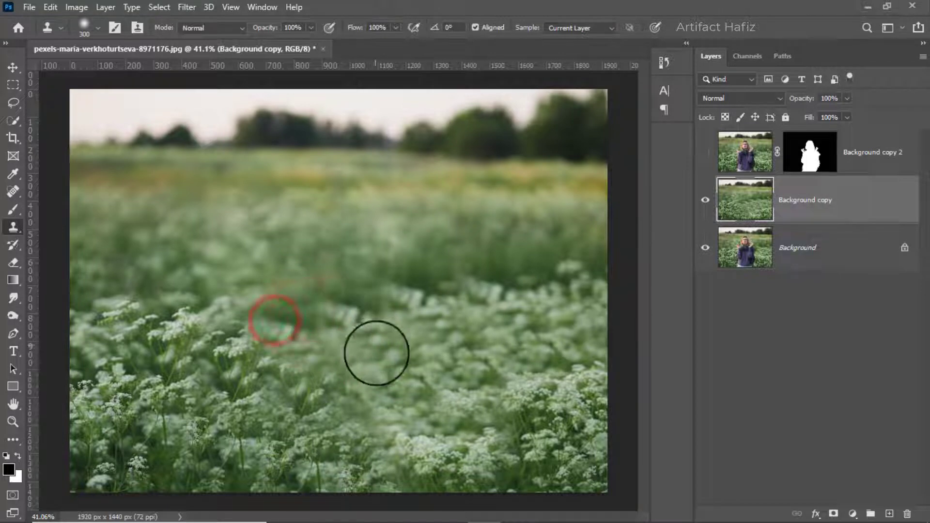
Show the masked woman layer and convert Background copy for Smart Filters.
click(702, 147)
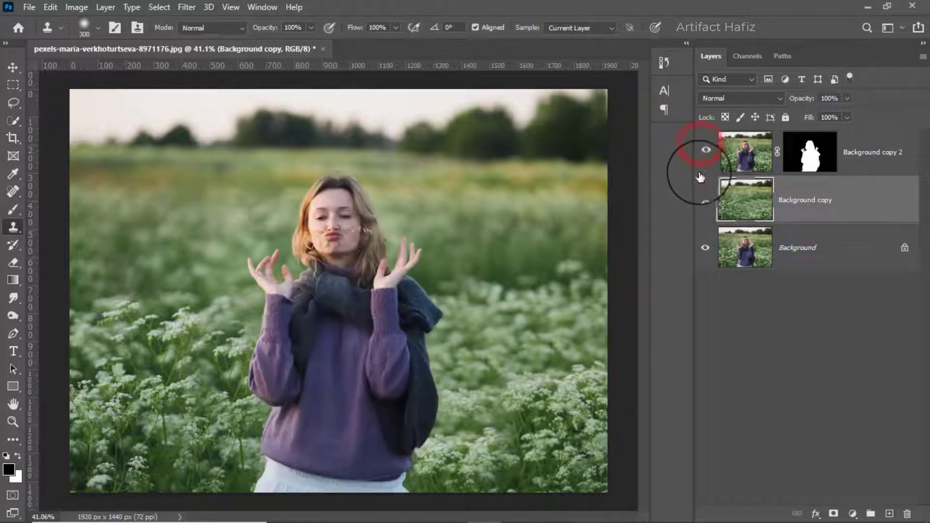
click(821, 203)
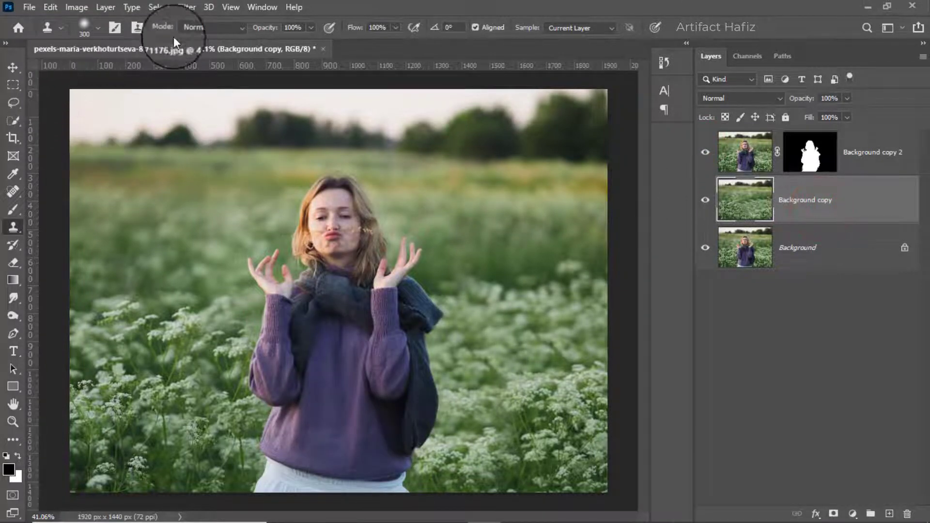
click(186, 7)
click(190, 43)
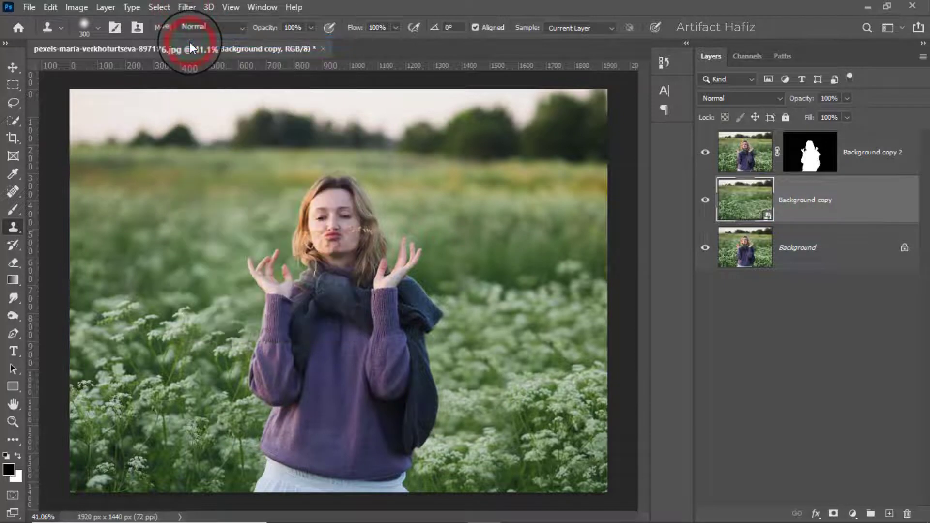
Apply a stronger Tilt-Shift blur with the focus band lowered to her chest.
click(186, 7)
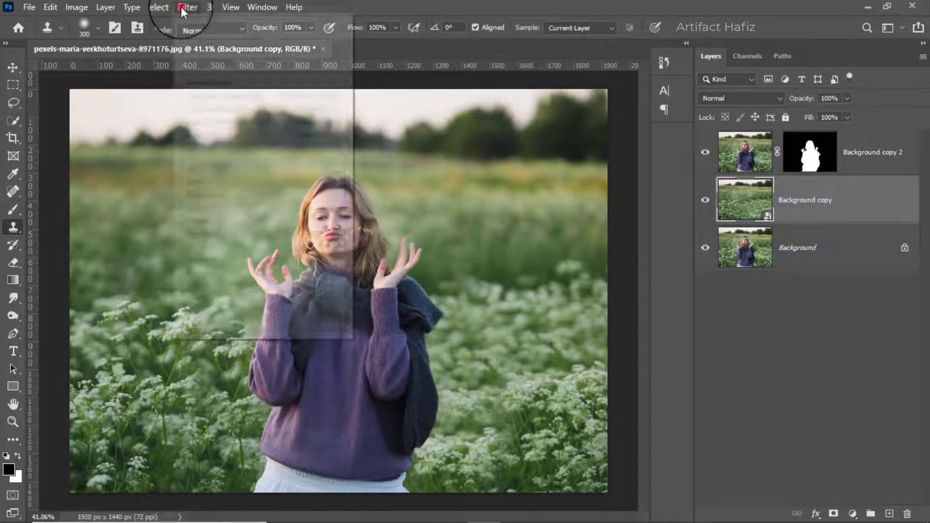
mouse_move(218, 193)
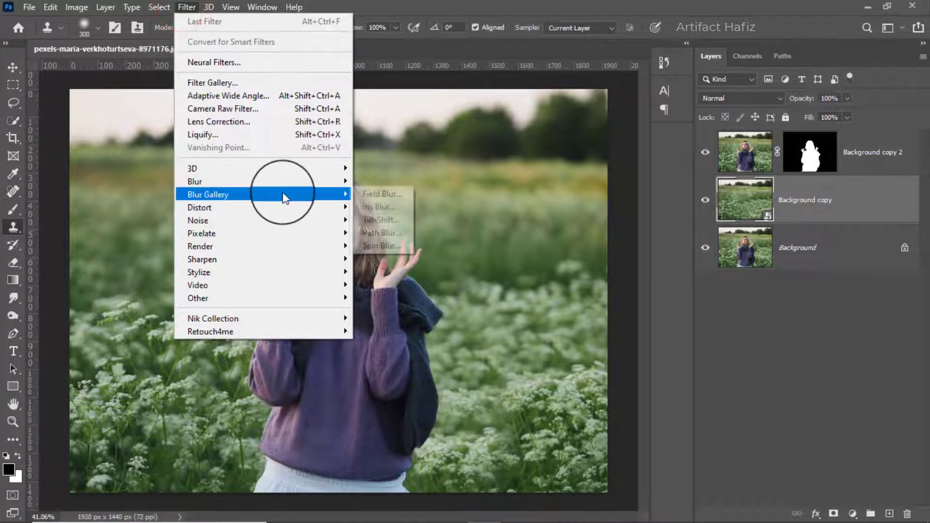
click(383, 221)
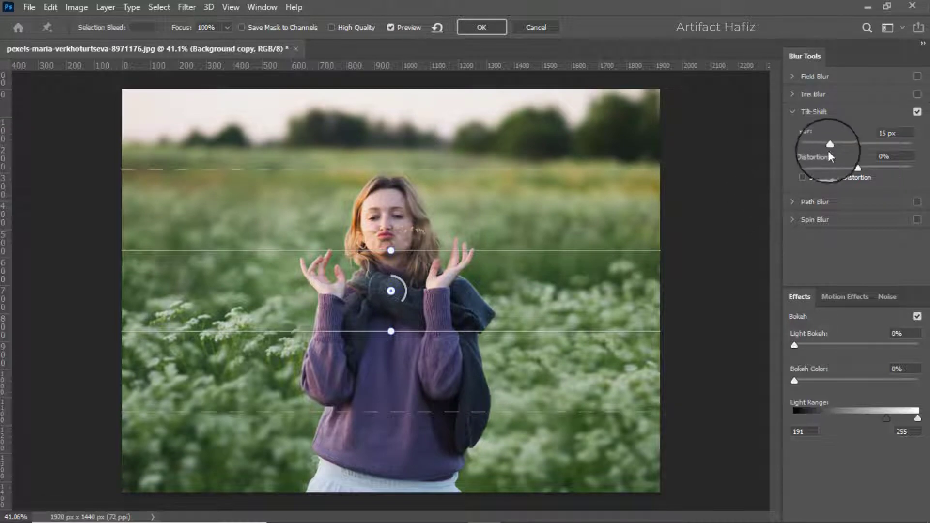
drag(830, 145, 857, 146)
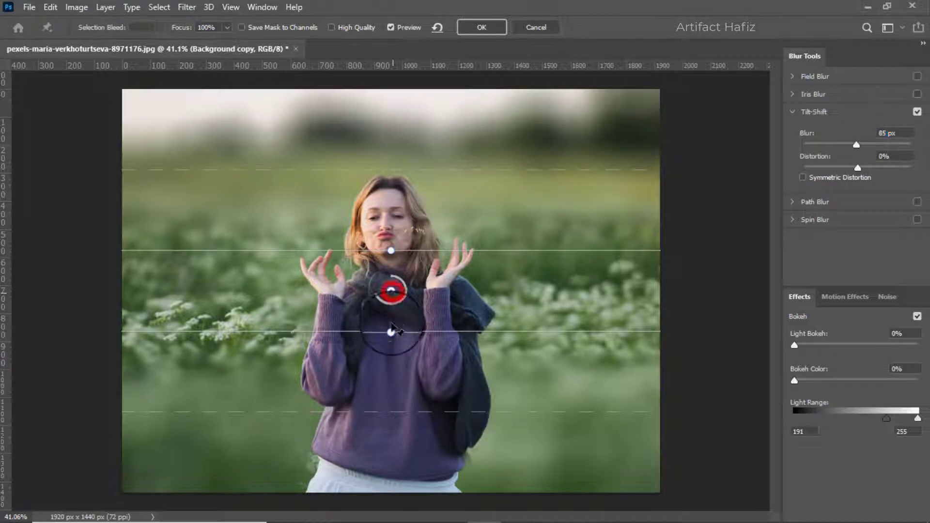
drag(391, 290, 382, 517)
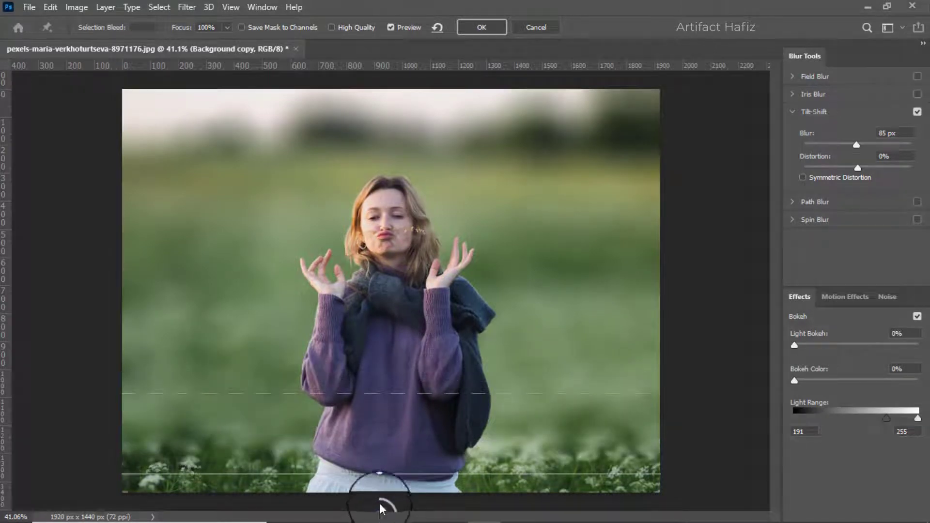
drag(383, 397, 384, 308)
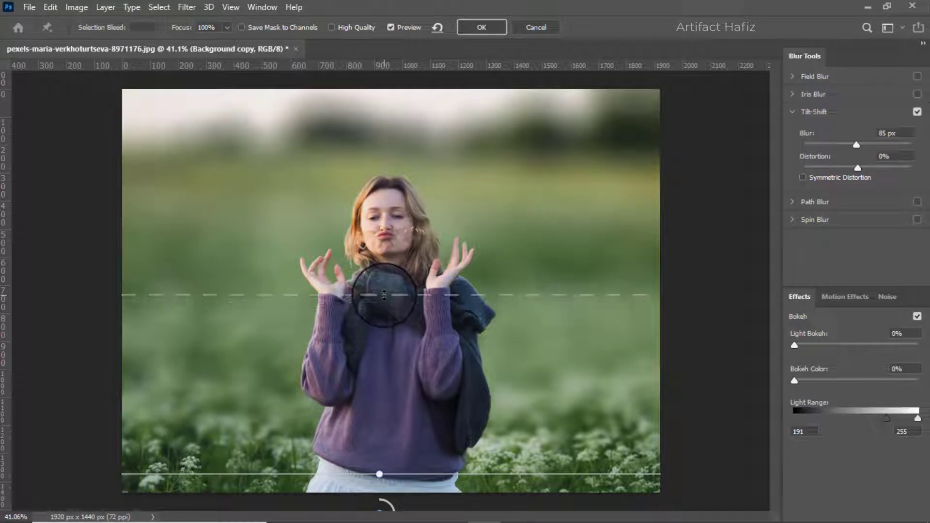
drag(384, 286, 384, 285)
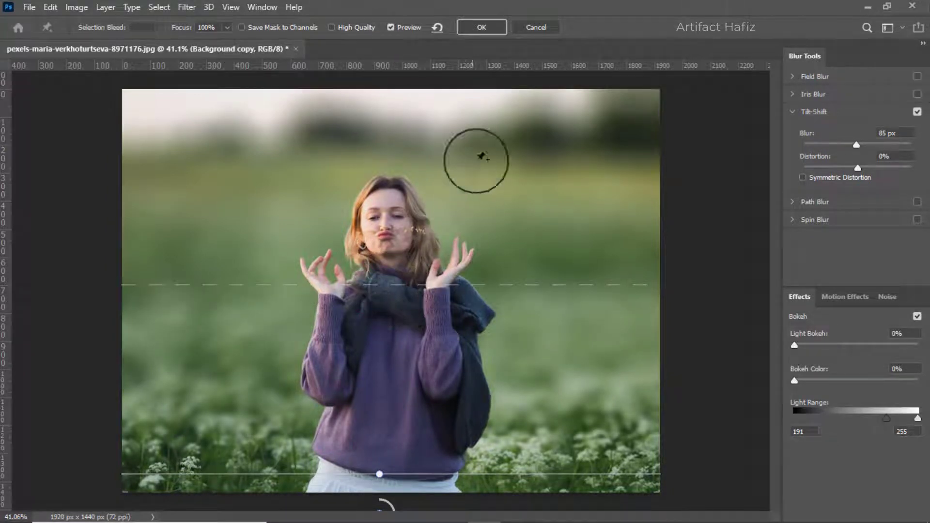
click(479, 26)
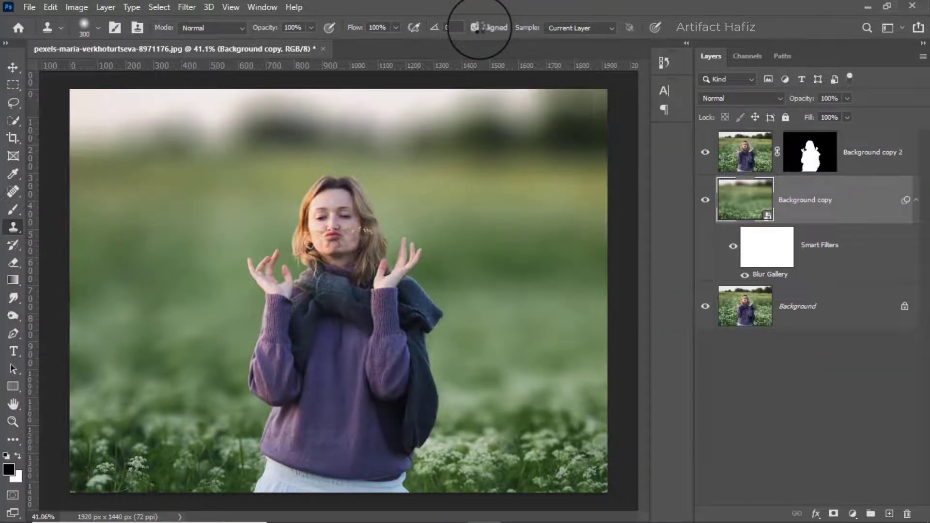
Select Background copy 2 and pick up Overlay 2 from the overlay images folder.
click(877, 149)
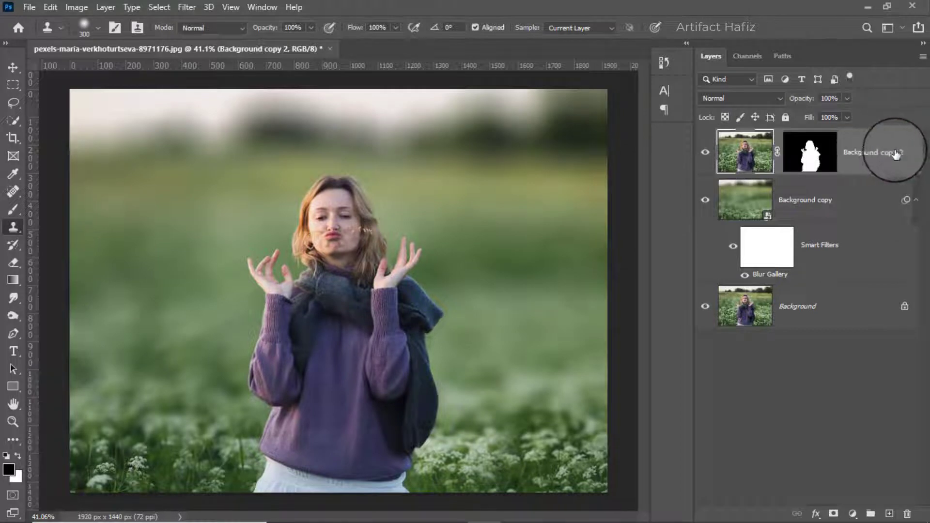
click(15, 66)
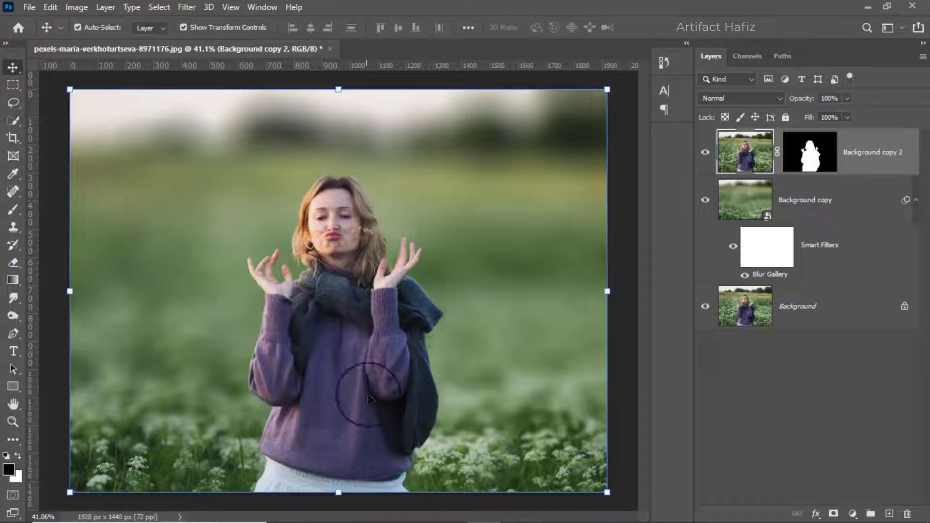
mouse_move(350, 510)
click(422, 473)
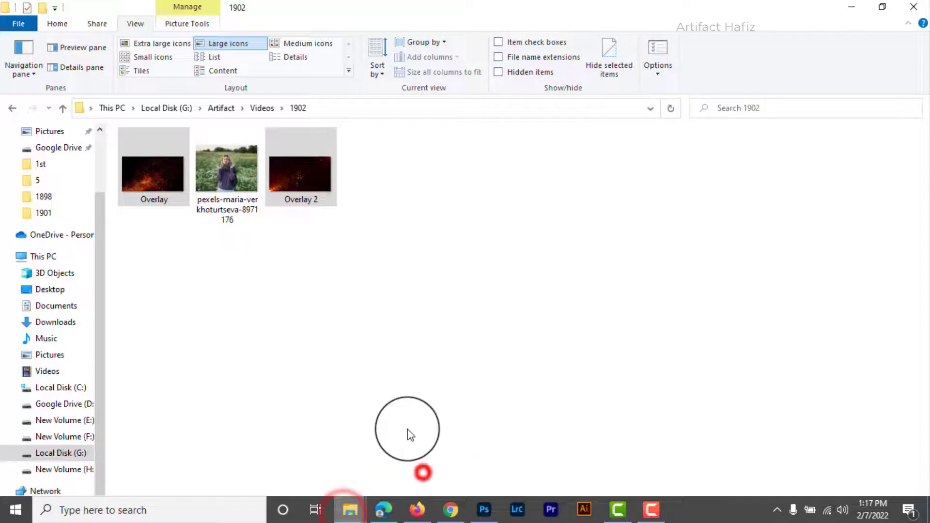
drag(302, 160, 426, 507)
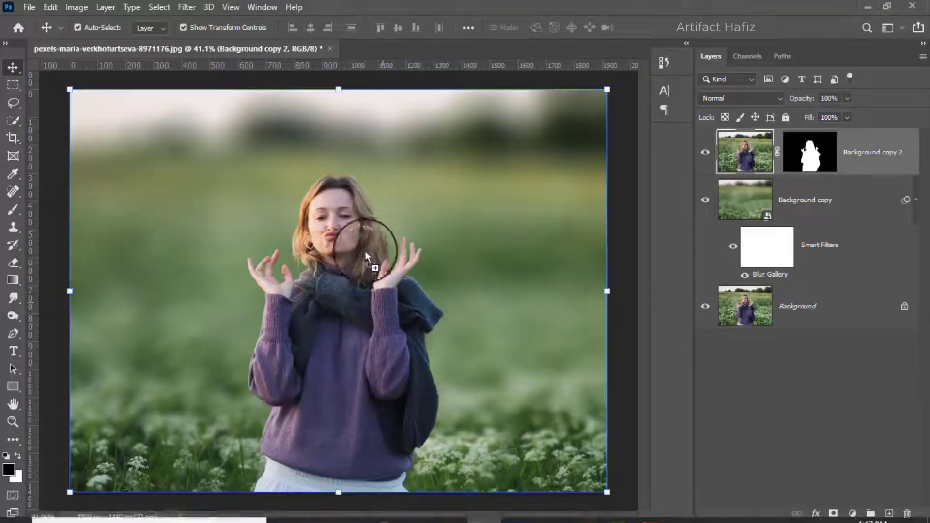
Place Overlay 2 onto the photo and set its blend mode to Screen.
drag(435, 507, 364, 250)
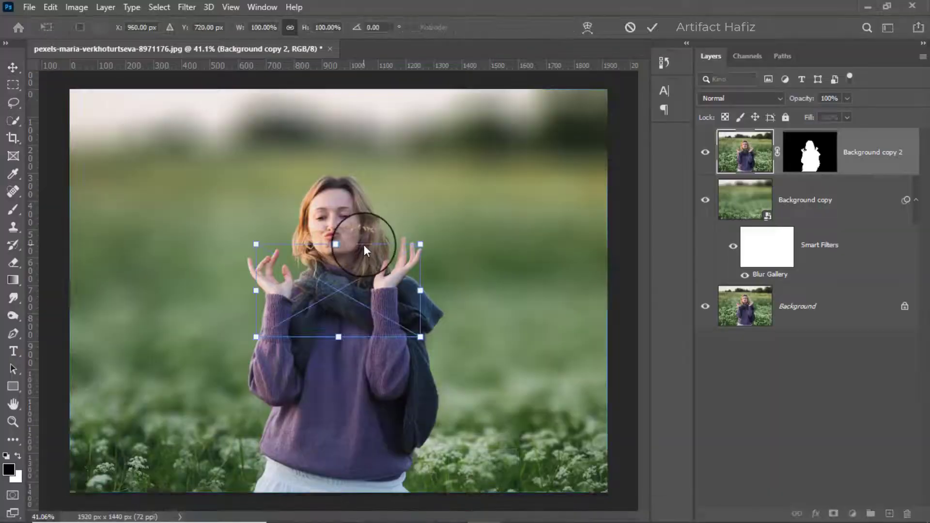
click(653, 29)
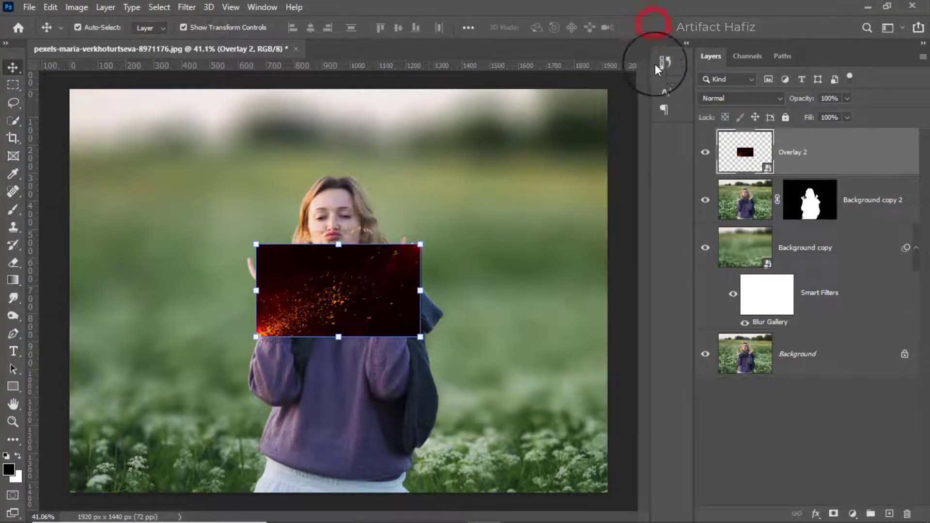
click(722, 98)
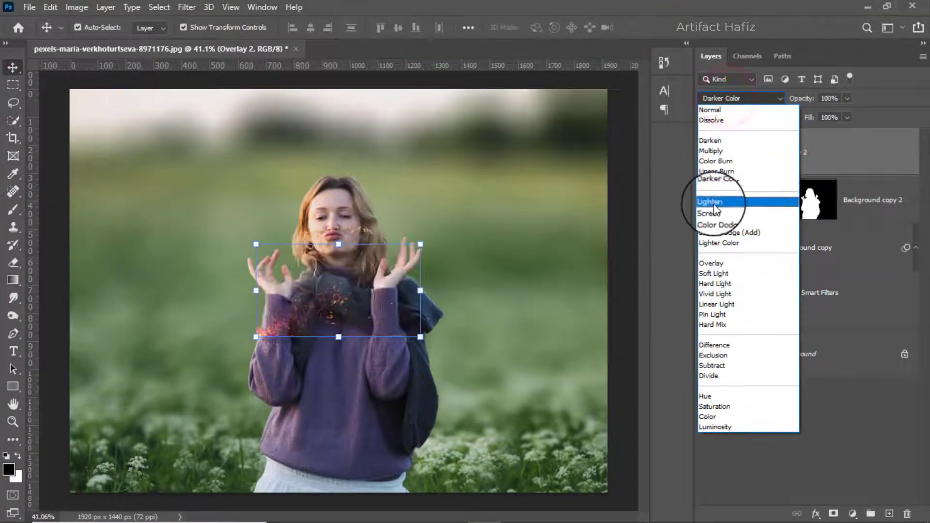
click(713, 211)
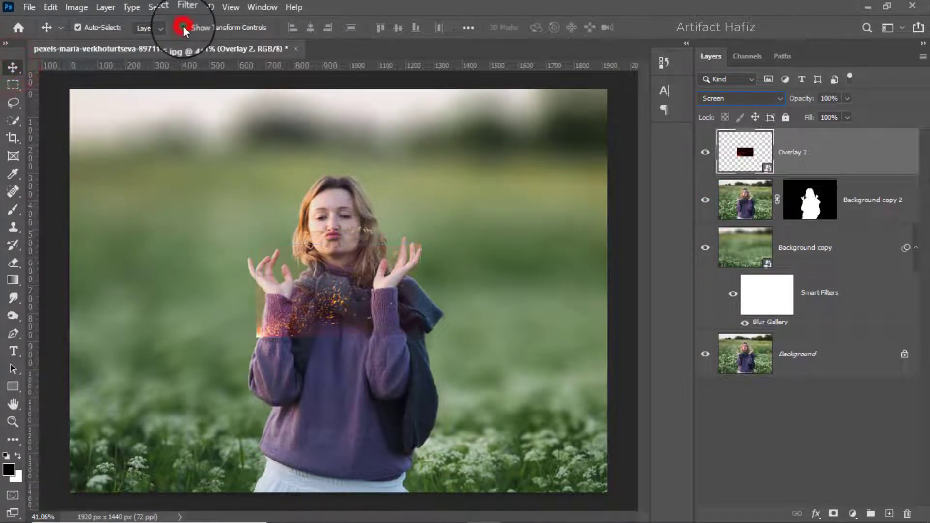
Rotate, enlarge and tilt the overlay so embers rise above her head, then nudge left.
drag(434, 241, 376, 374)
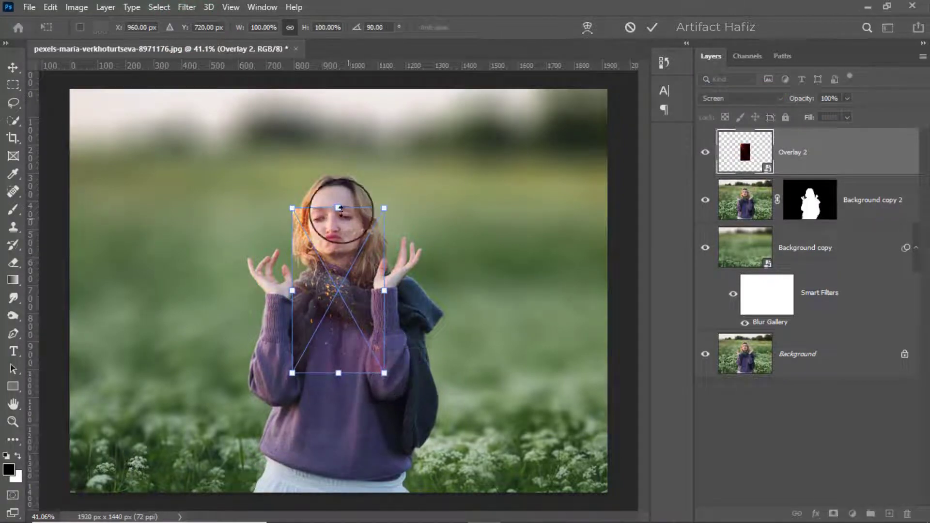
drag(338, 208, 339, 90)
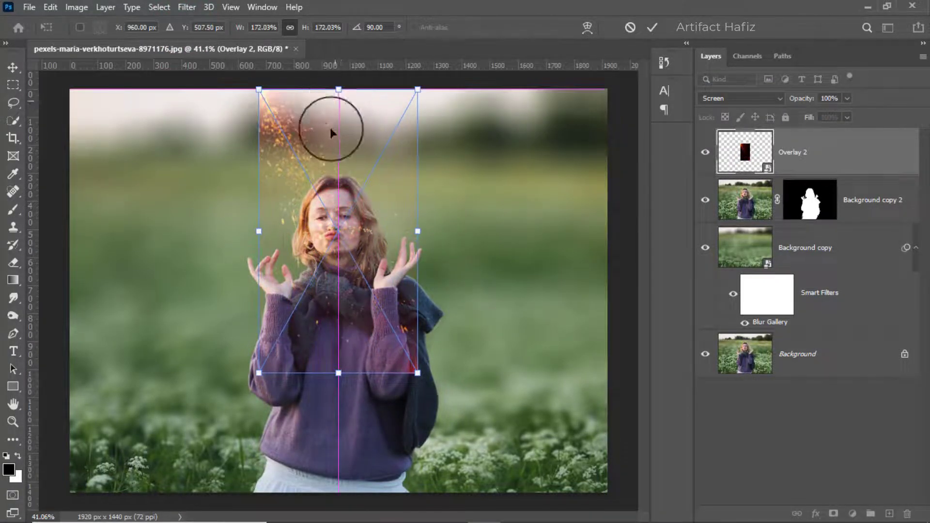
drag(338, 374, 325, 415)
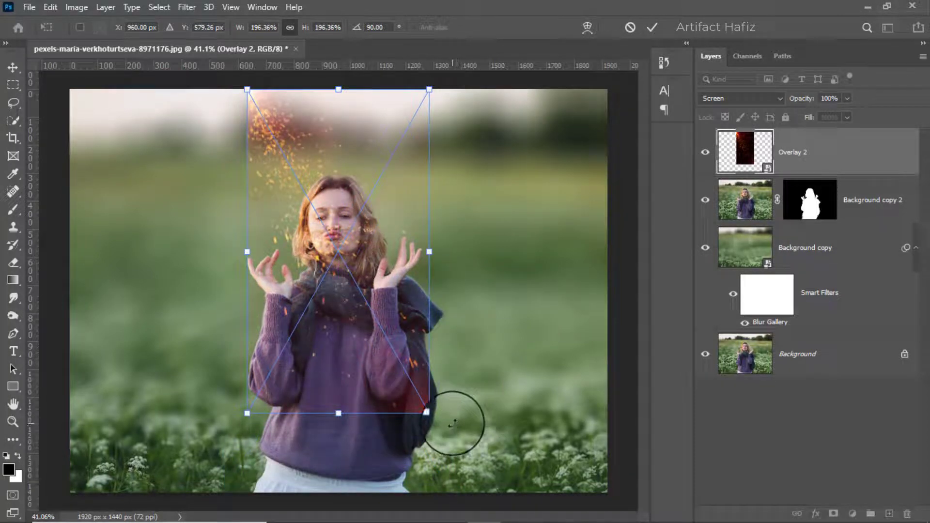
mouse_move(452, 424)
mouse_down()
mouse_move(350, 443)
mouse_move(357, 438)
mouse_up()
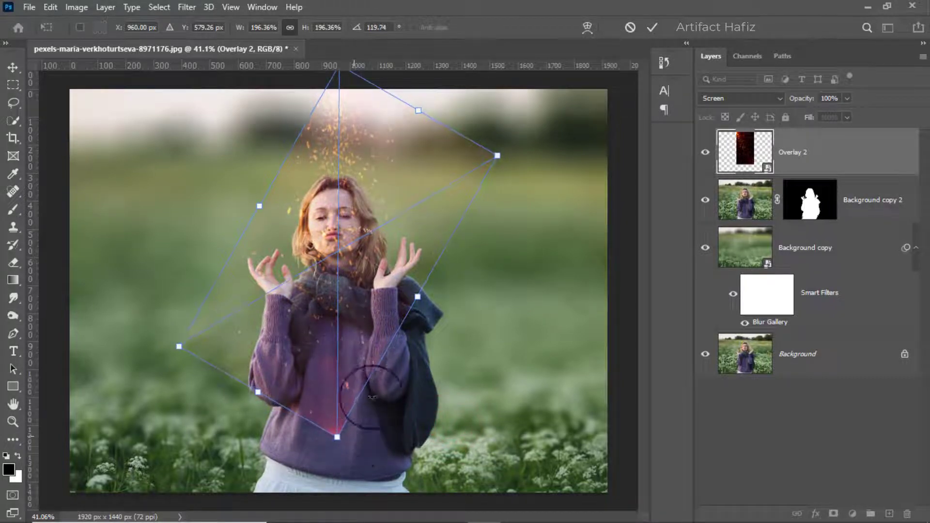
drag(389, 232, 391, 230)
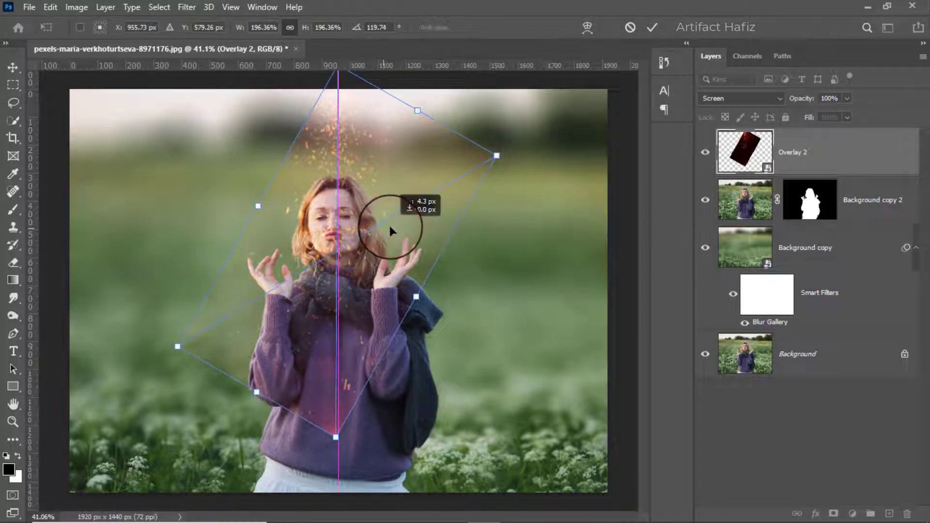
click(654, 27)
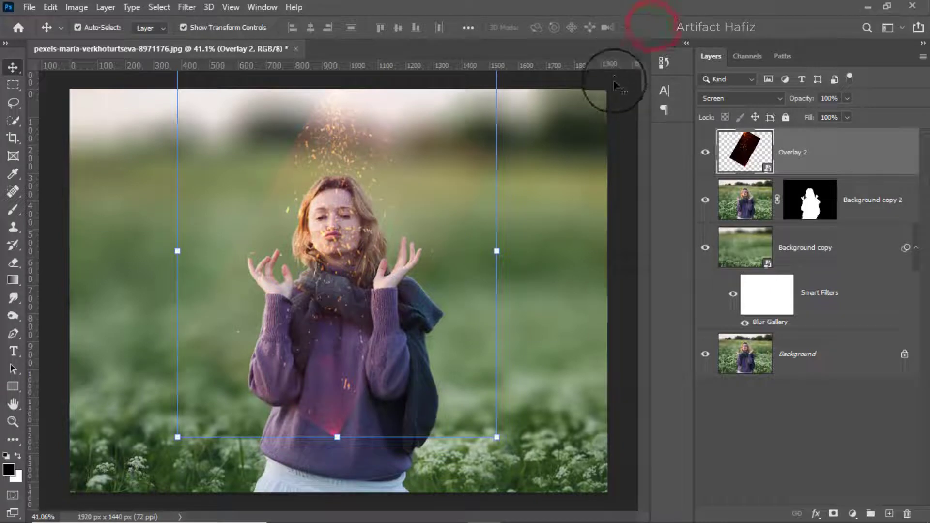
drag(342, 170, 336, 166)
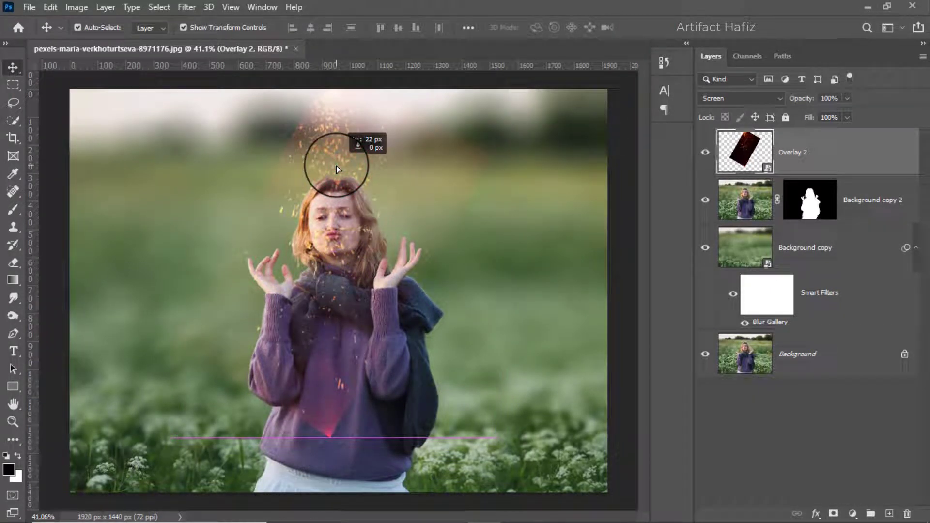
click(819, 152)
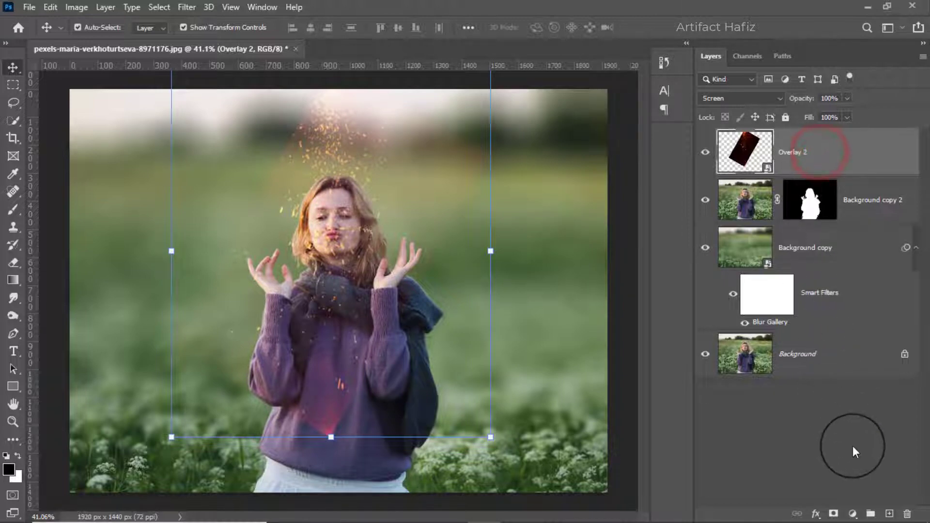
Add a Levels layer clipped to Overlay 2 with the black input raised.
click(849, 508)
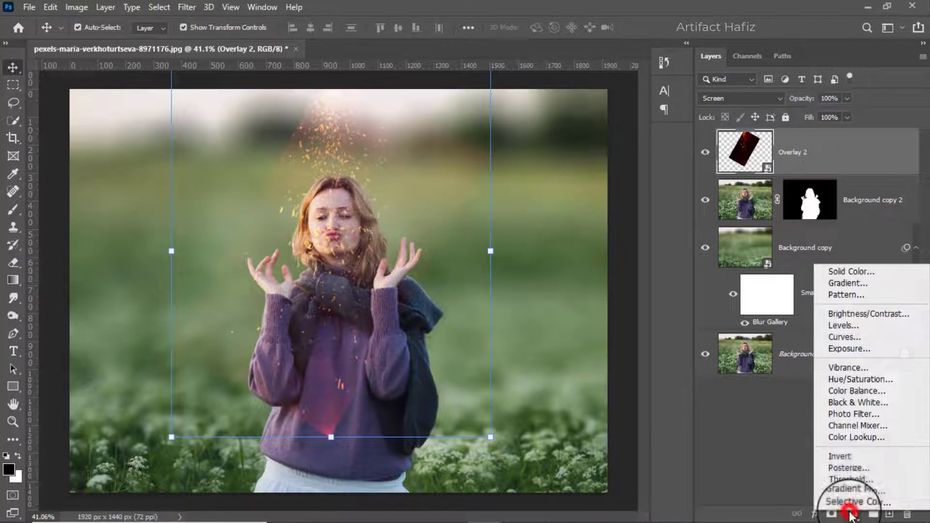
click(843, 327)
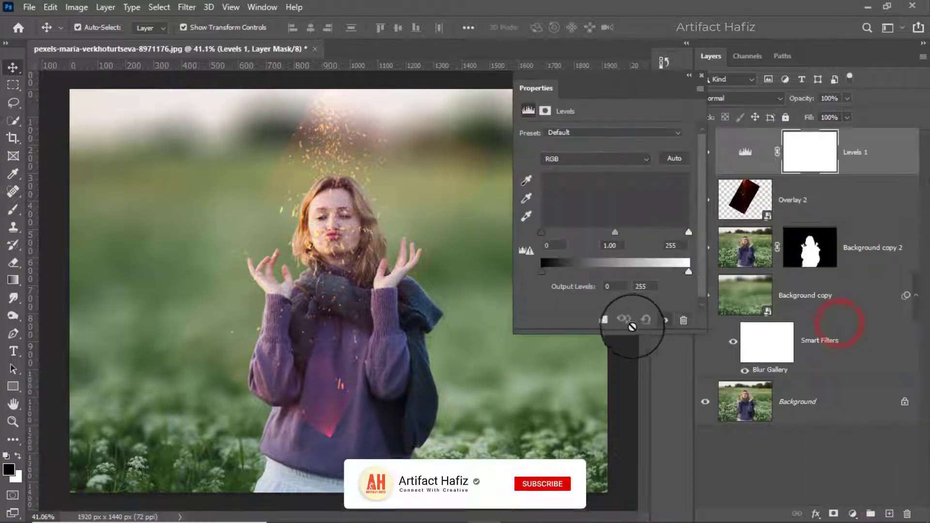
click(606, 321)
drag(542, 232, 563, 233)
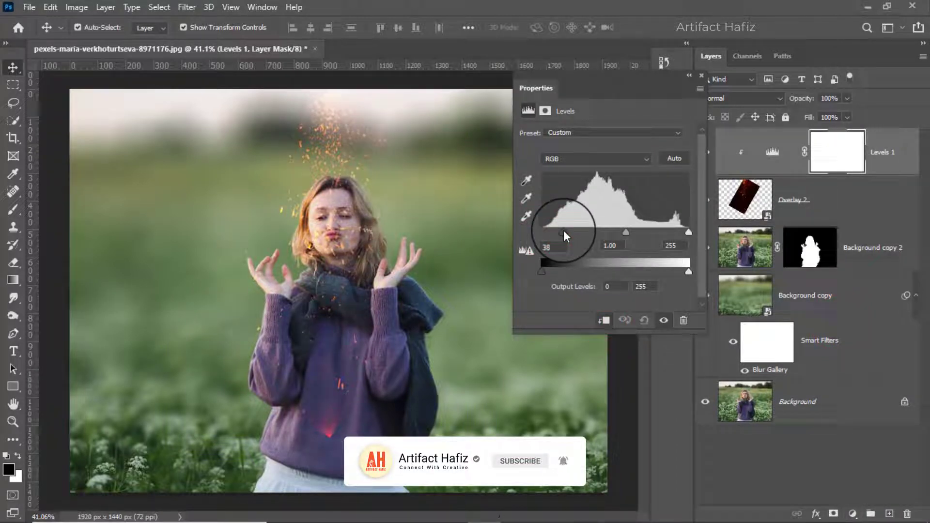
click(700, 77)
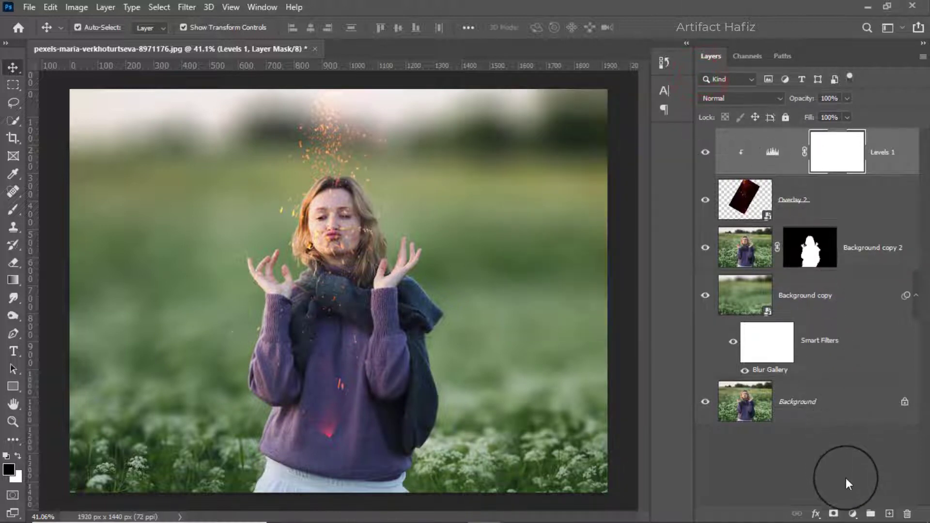
Add a Hue/Saturation layer clipped to Overlay 2 with Saturation at -81.
click(851, 514)
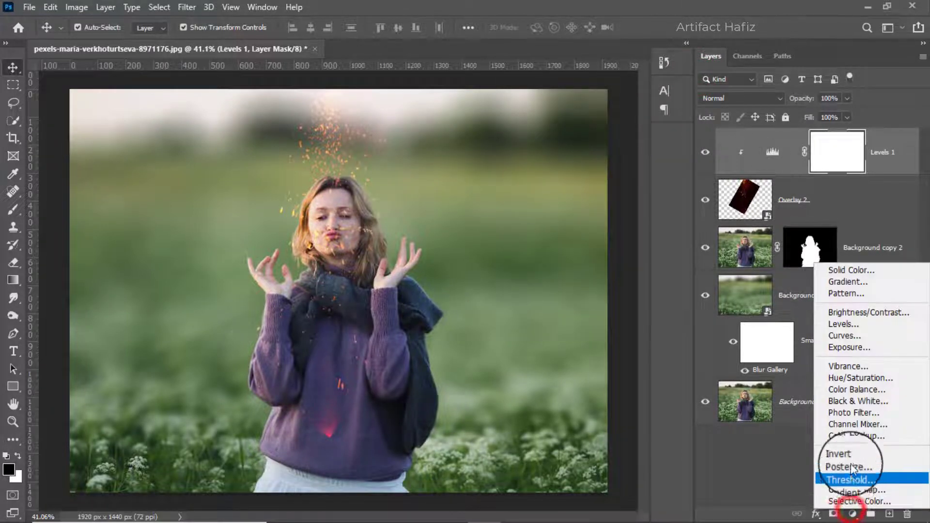
click(837, 375)
click(605, 320)
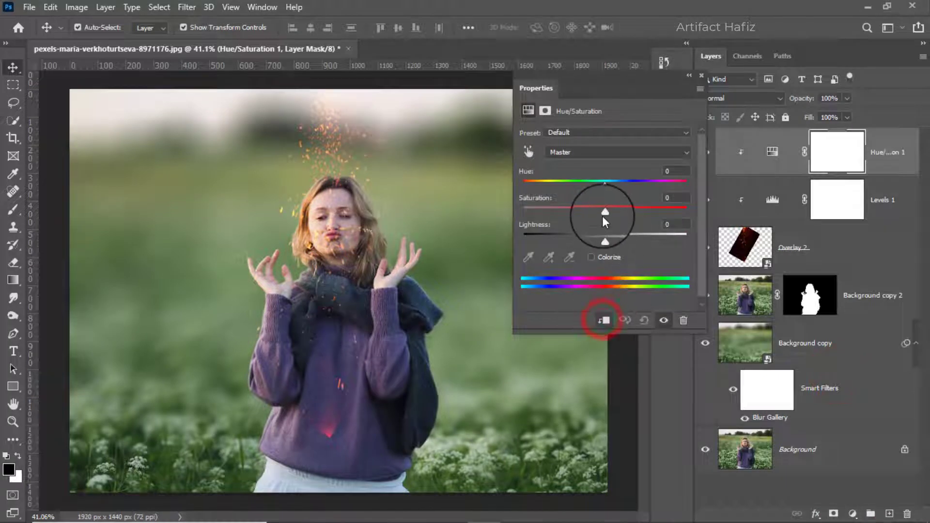
mouse_move(603, 216)
mouse_down()
mouse_move(539, 211)
mouse_move(581, 211)
mouse_move(565, 211)
mouse_up()
click(701, 76)
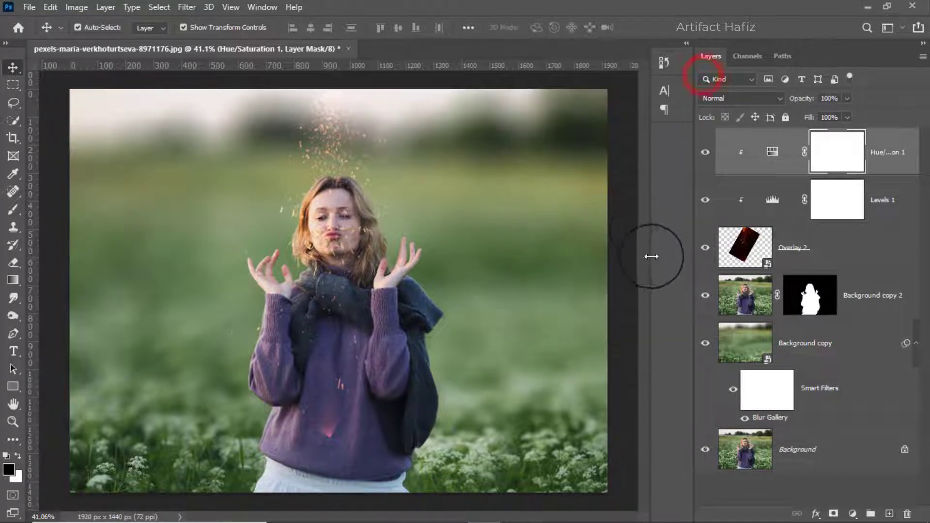
Add a layer mask to Overlay 2 and set up a black Soft Round brush at size 100.
click(795, 247)
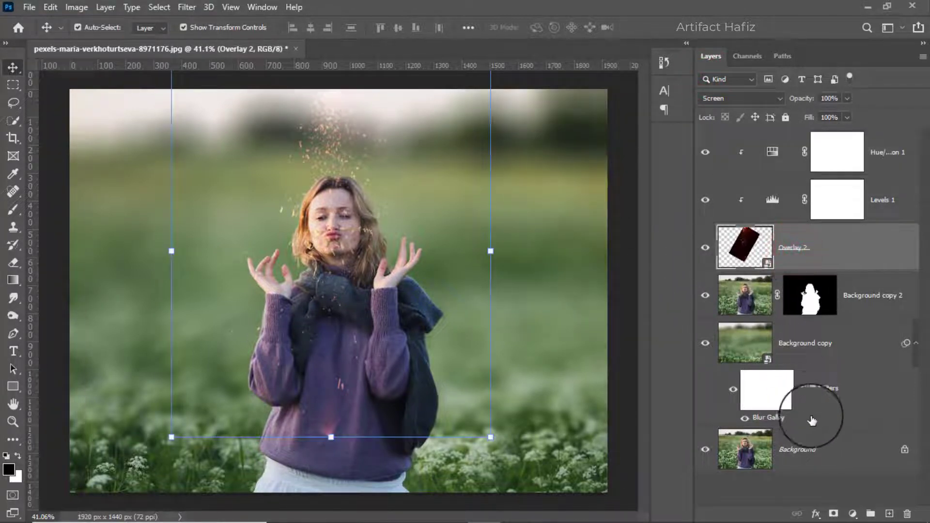
click(832, 513)
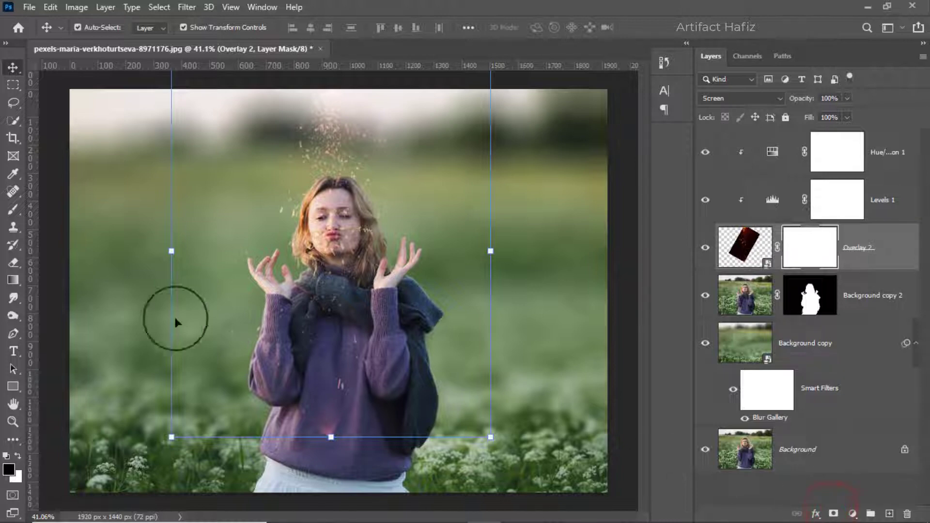
click(16, 210)
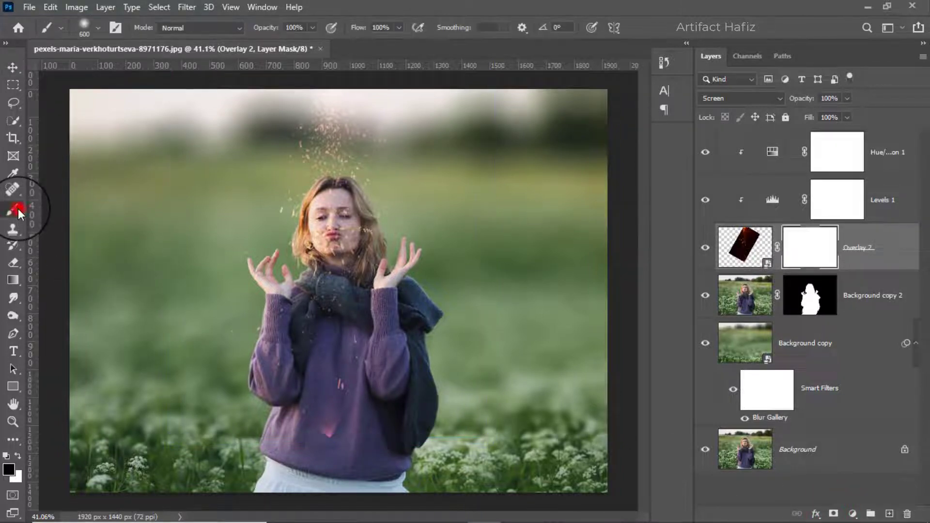
click(97, 27)
click(52, 206)
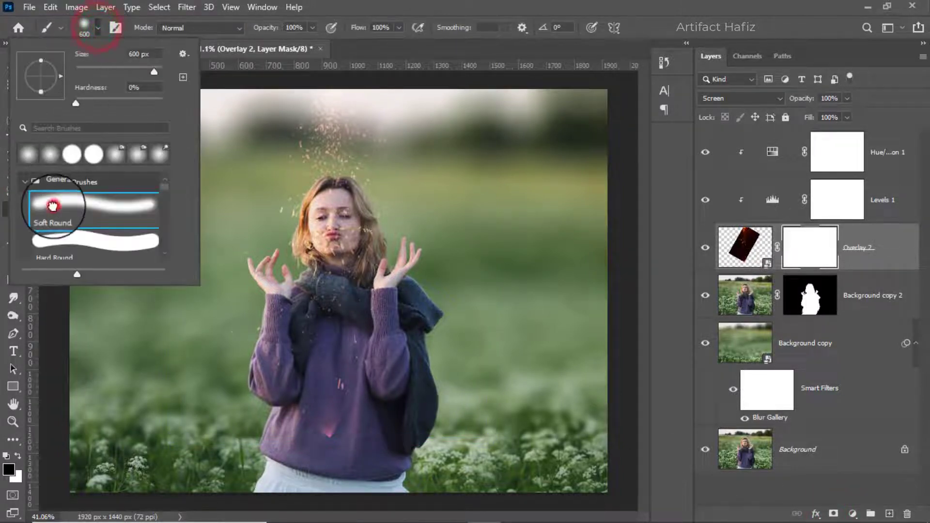
click(312, 28)
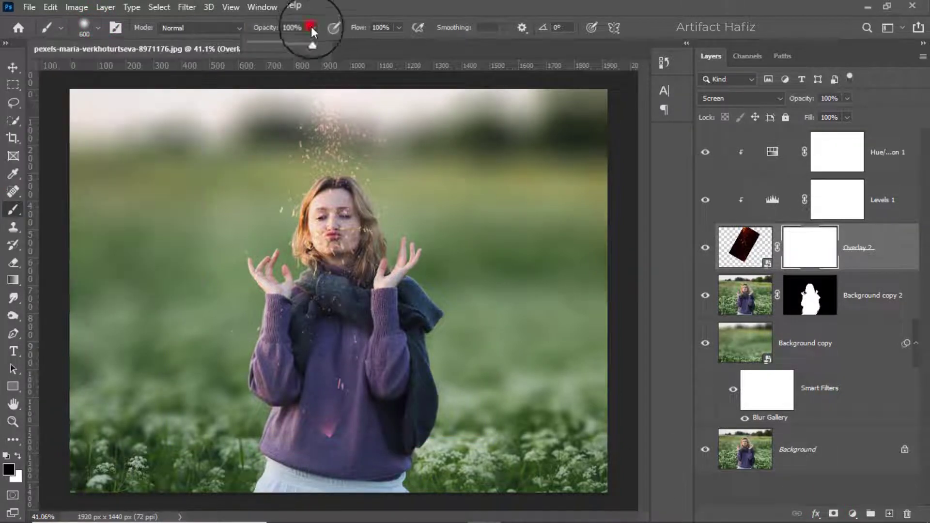
click(18, 455)
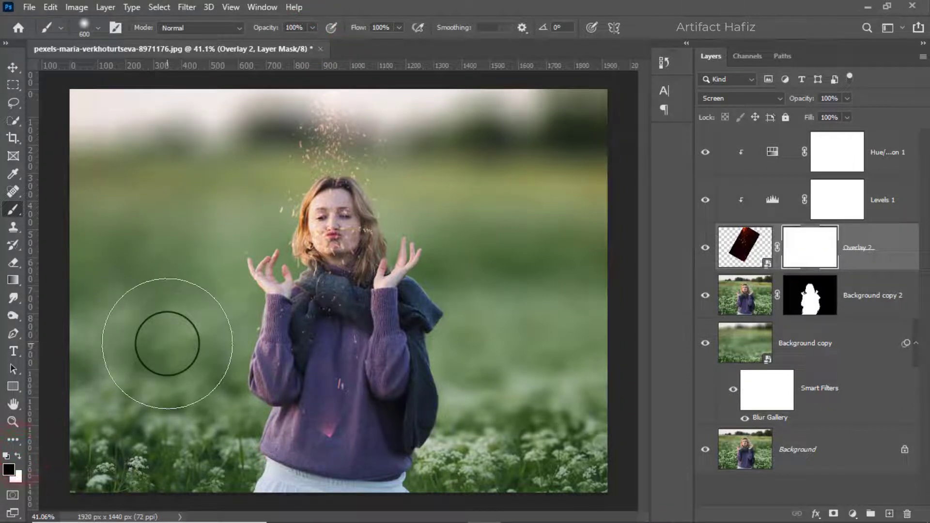
key(bracketleft)
key(bracketleft)
key(bracketleft)
key(bracketleft)
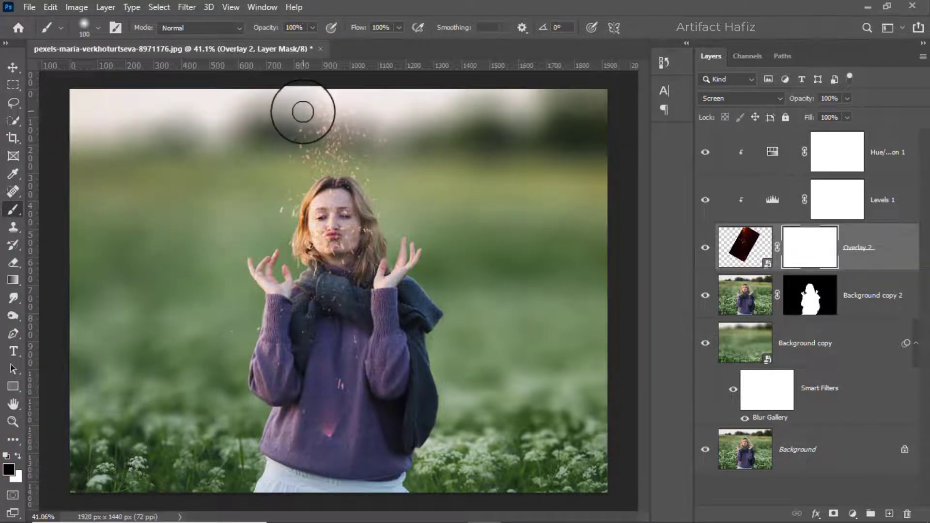
Paint out ember sparkles above her head, at the top of the image and on the lower sweater.
drag(303, 112, 256, 177)
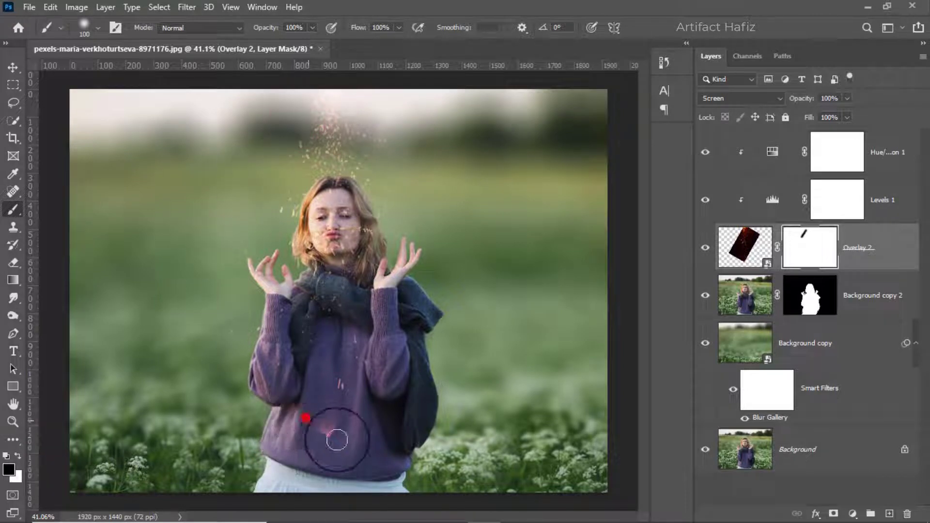
mouse_move(337, 440)
mouse_down()
mouse_move(353, 384)
mouse_move(305, 446)
mouse_up()
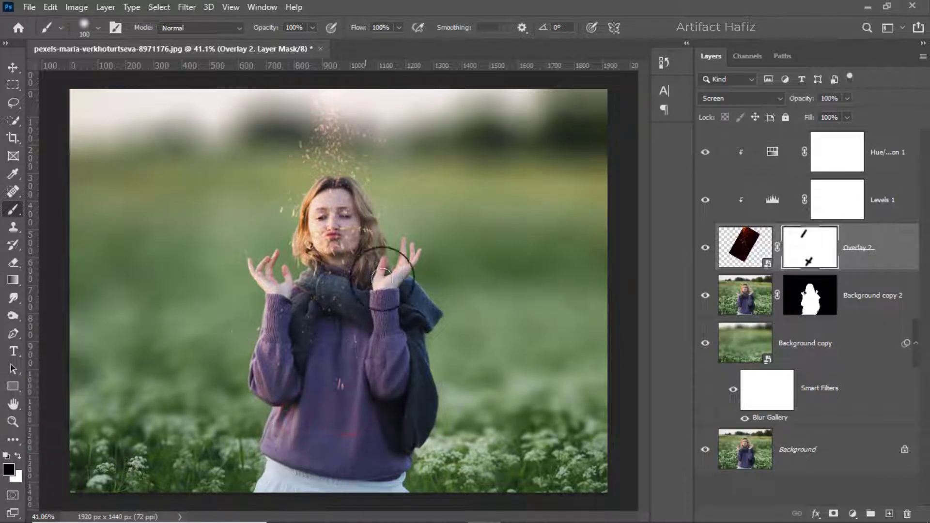
drag(342, 89, 358, 96)
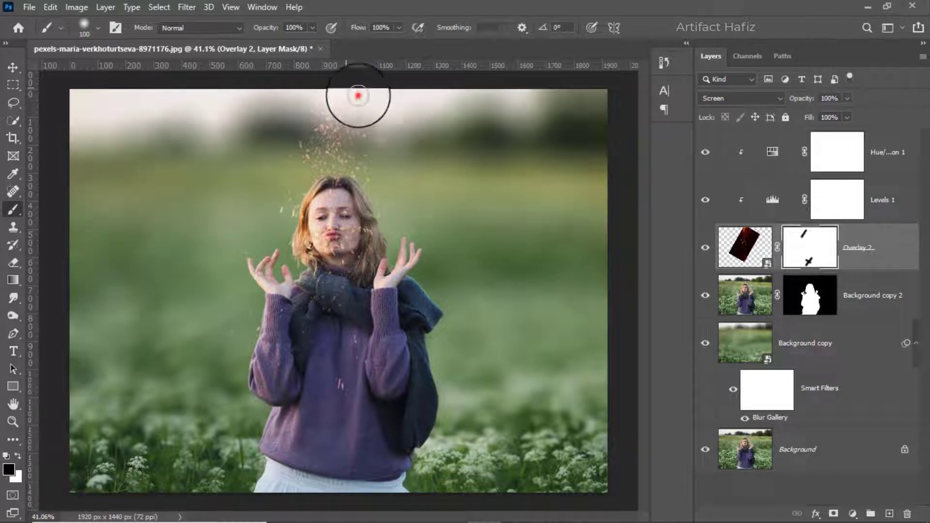
drag(387, 124, 411, 187)
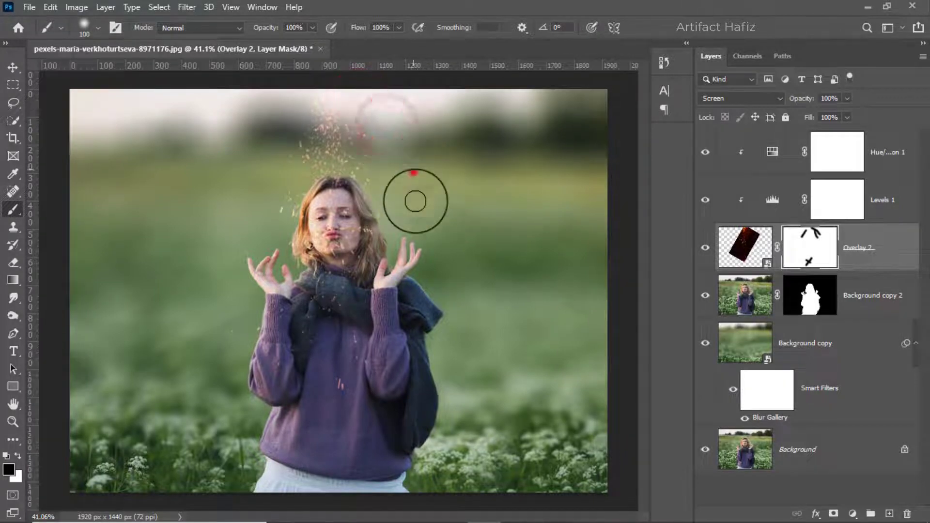
Rotate the Overlay 2 embers a few degrees, commit, and nudge them slightly right.
click(12, 67)
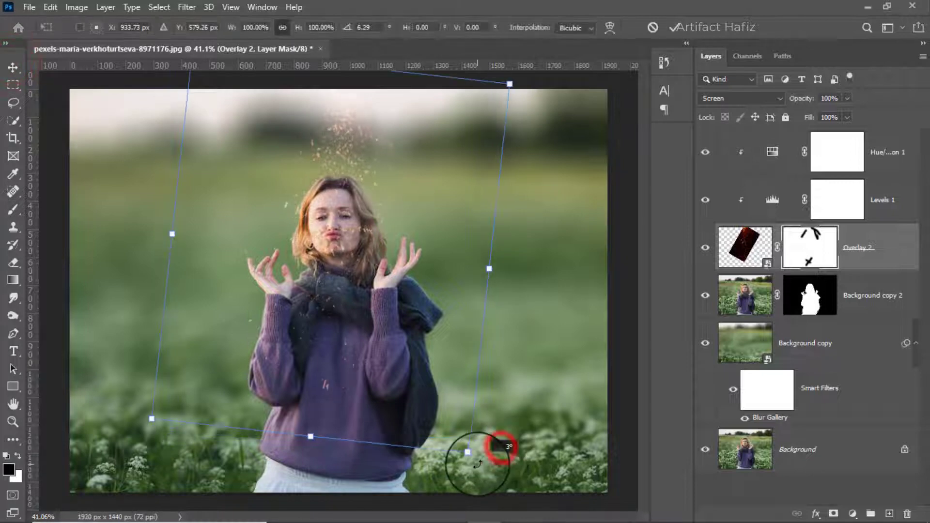
drag(501, 447, 484, 451)
drag(349, 216, 343, 209)
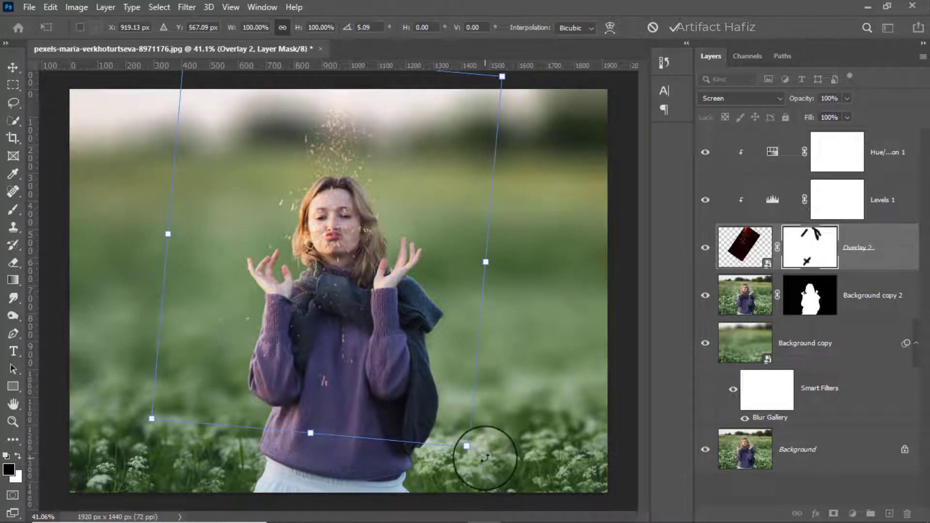
drag(482, 448, 488, 455)
click(677, 28)
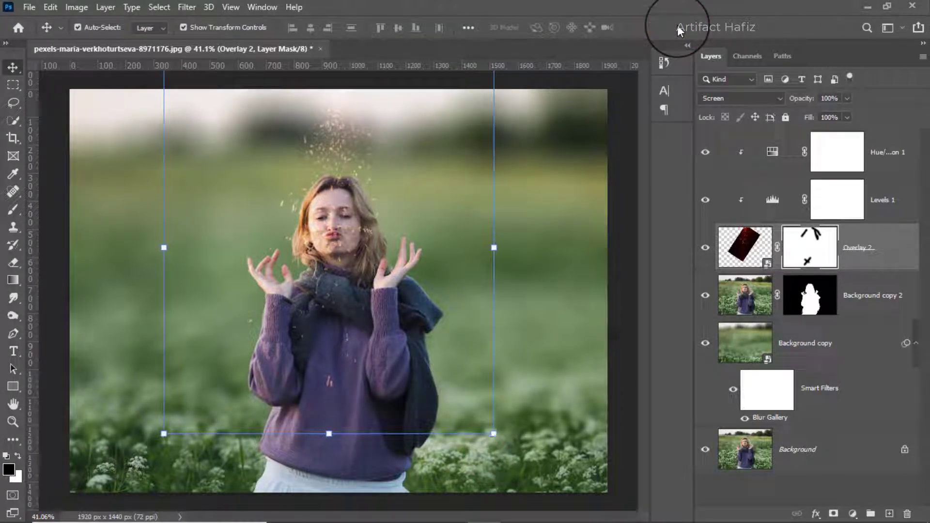
key(shift+Right)
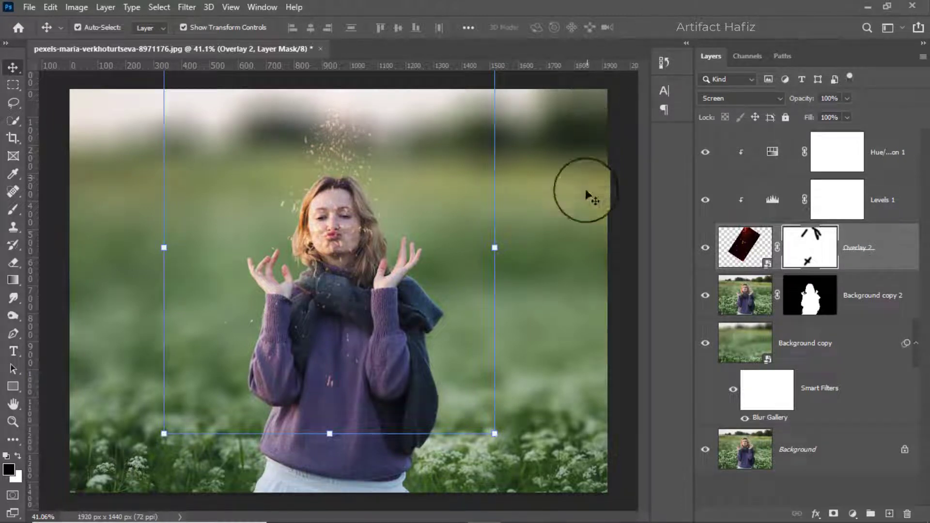
Add a FallColors.look Color Lookup layer above Hue/Saturation 1 at 15% opacity.
click(885, 150)
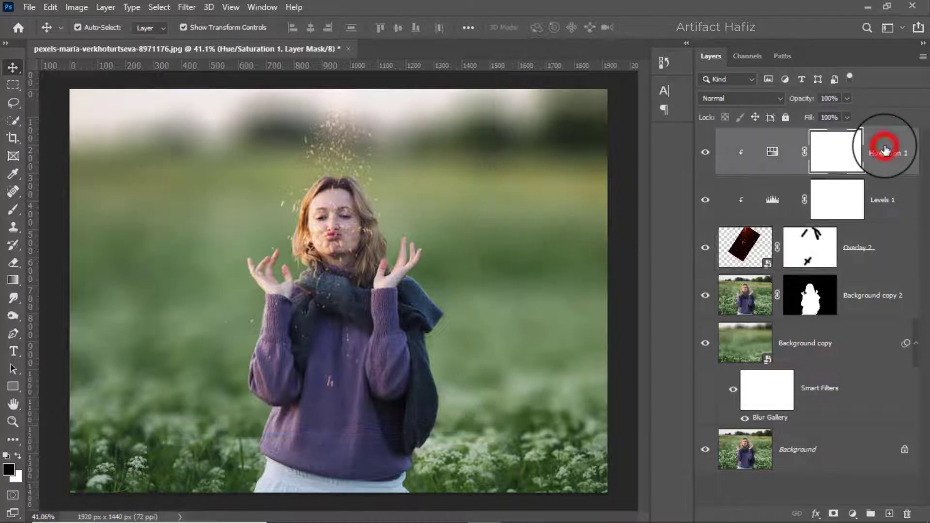
click(887, 151)
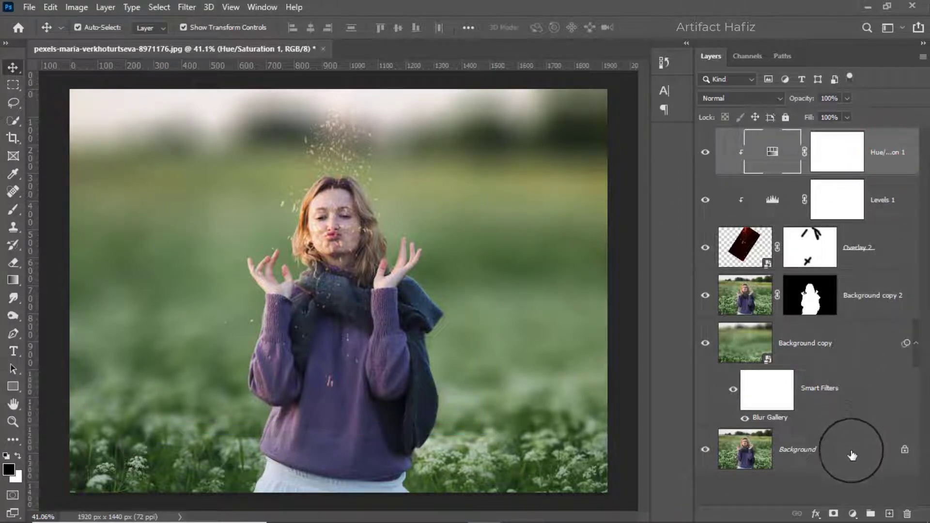
click(852, 514)
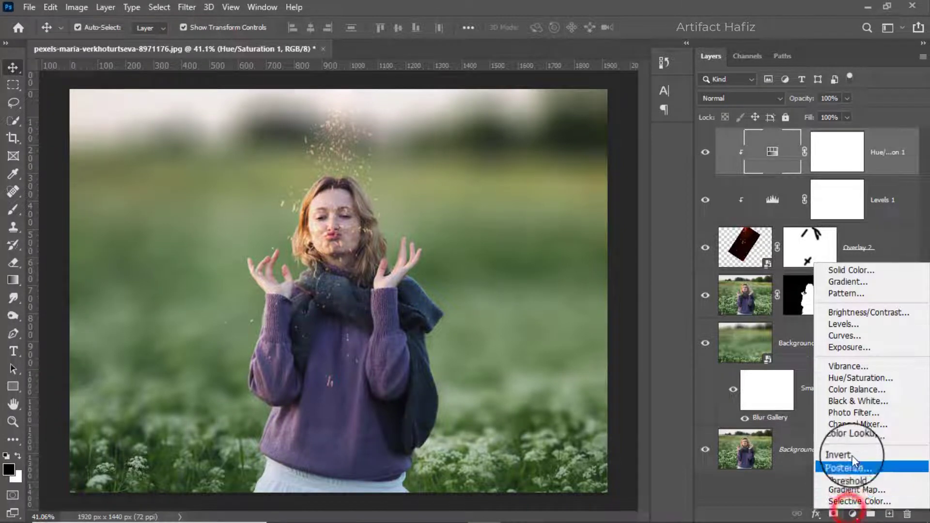
click(851, 436)
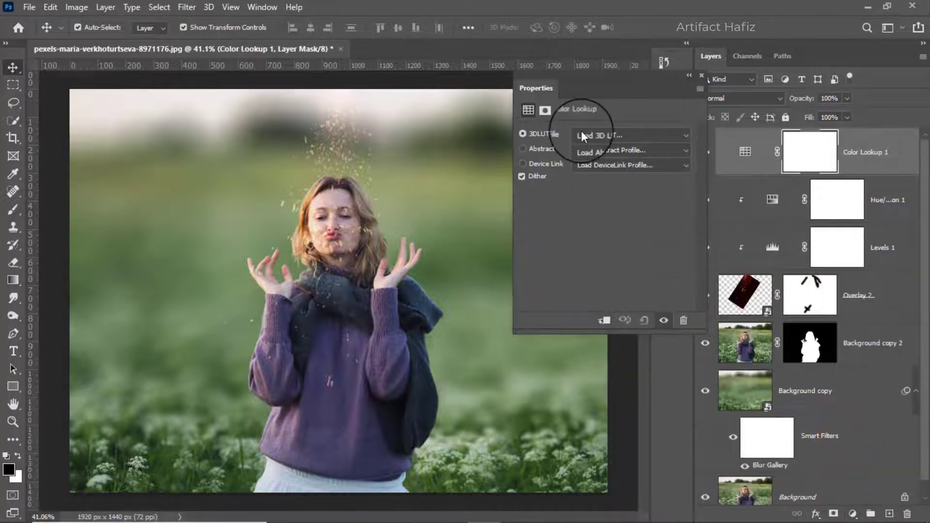
click(594, 135)
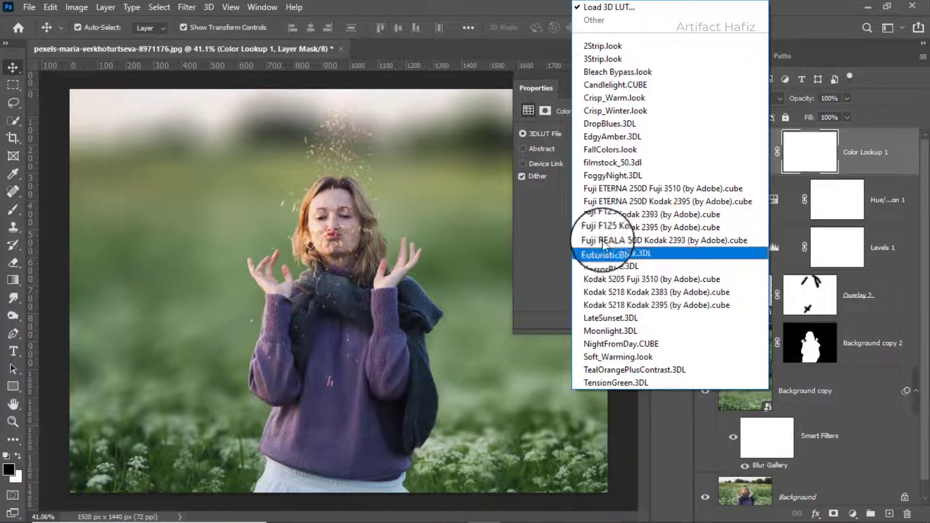
click(612, 150)
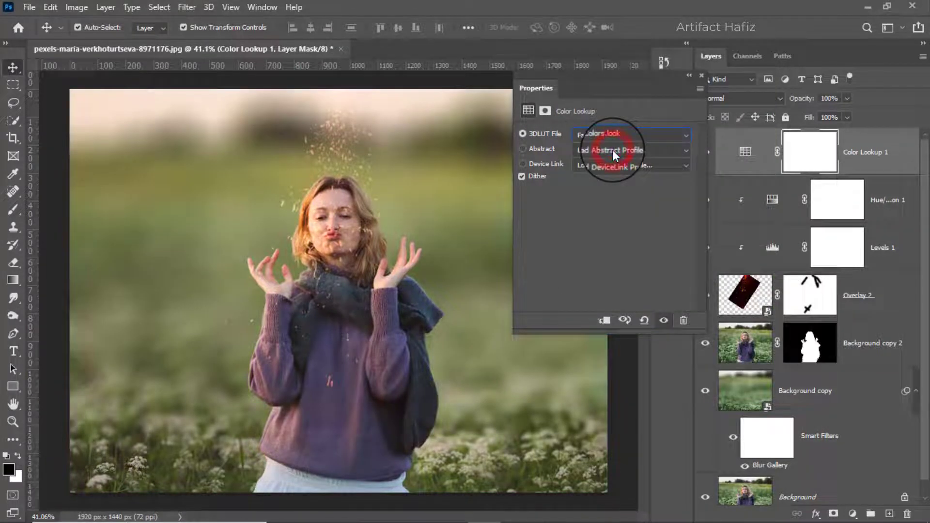
click(701, 74)
click(848, 97)
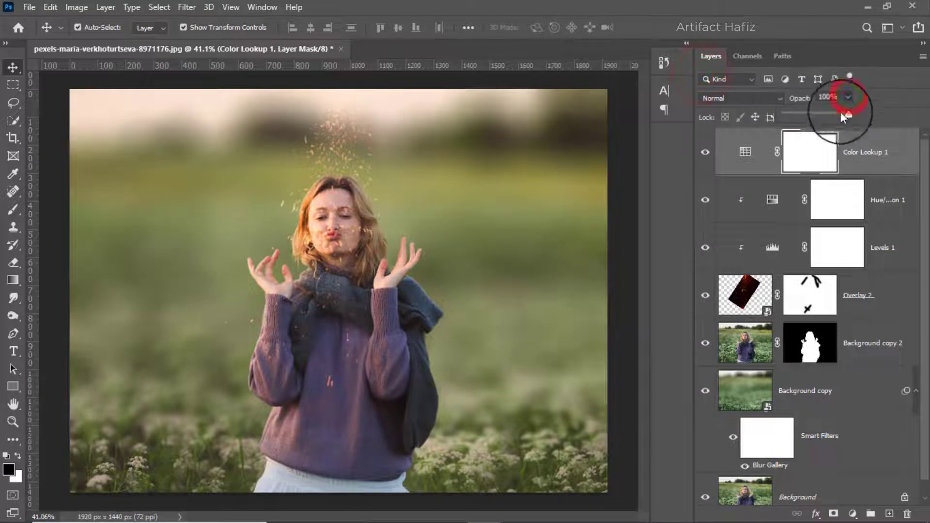
drag(841, 114, 795, 117)
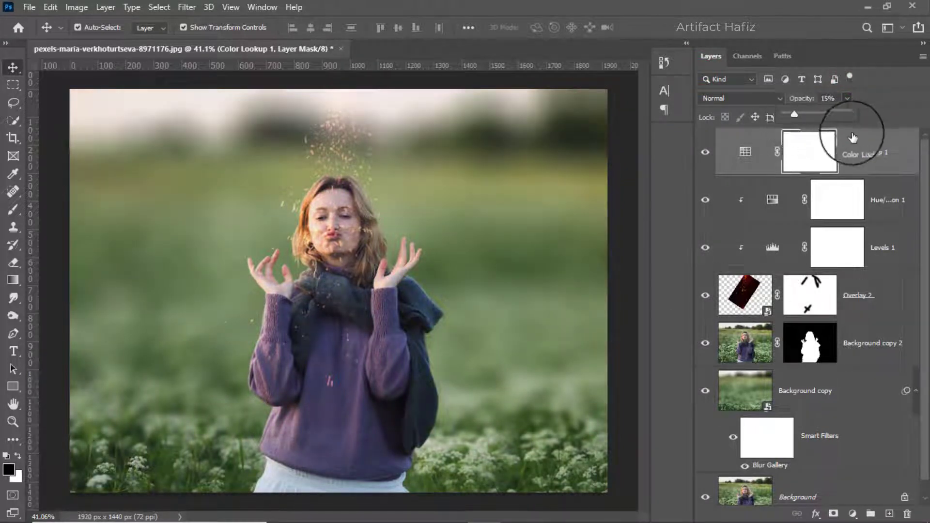
click(853, 138)
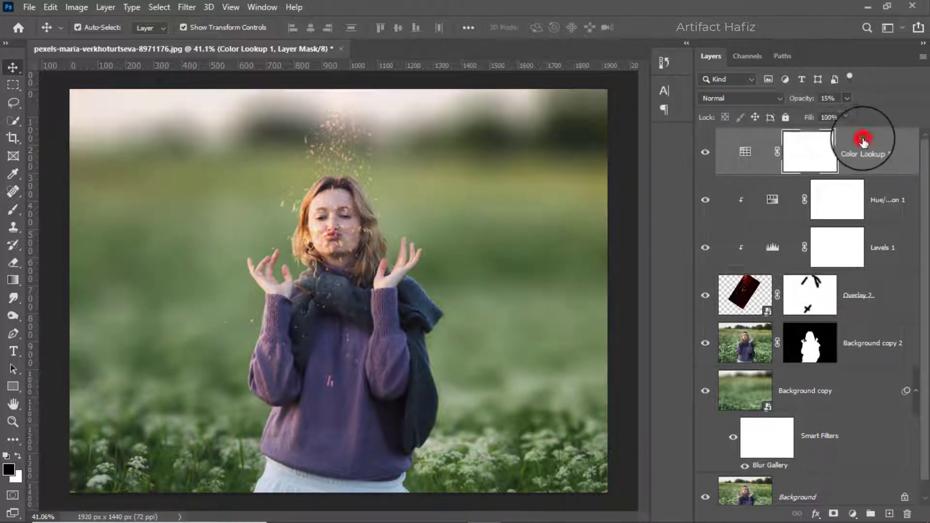
Add a second Color Lookup layer with the Fuji F125 Kodak 2395 LUT at 12% opacity.
click(853, 512)
click(848, 441)
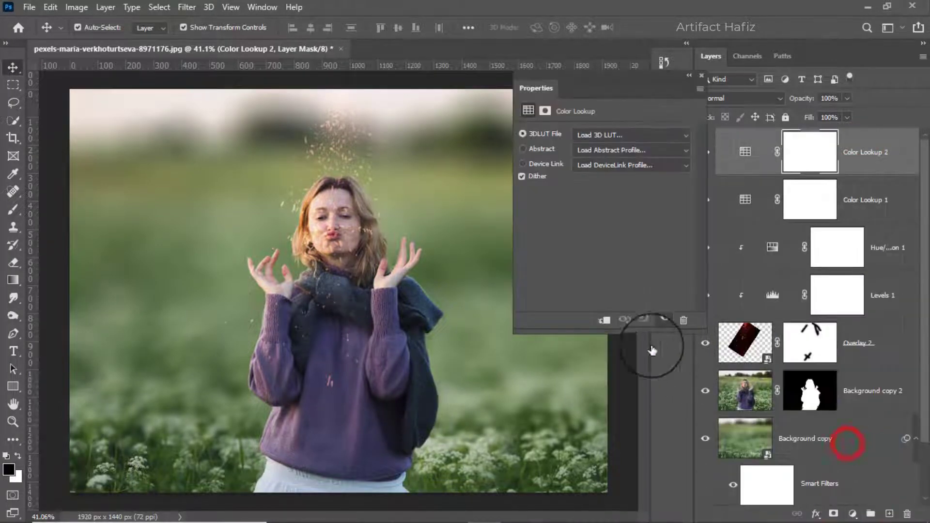
click(591, 135)
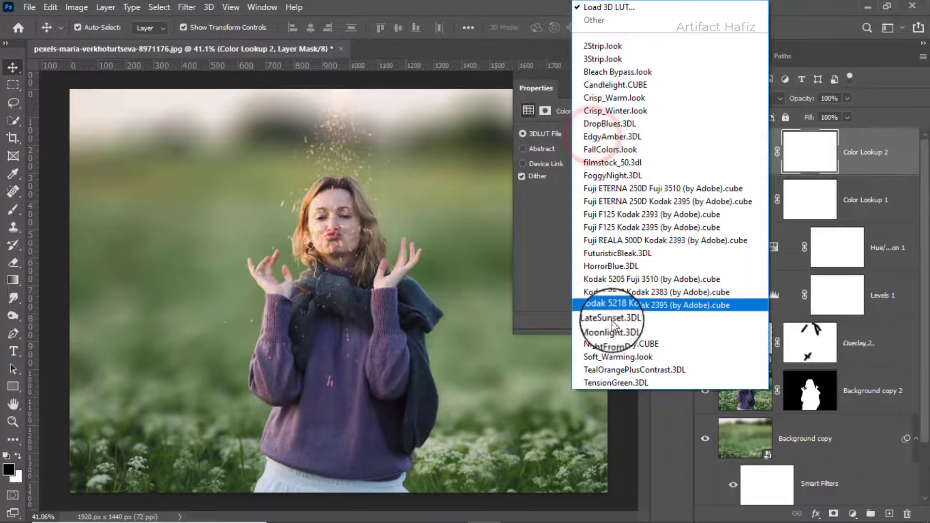
click(619, 228)
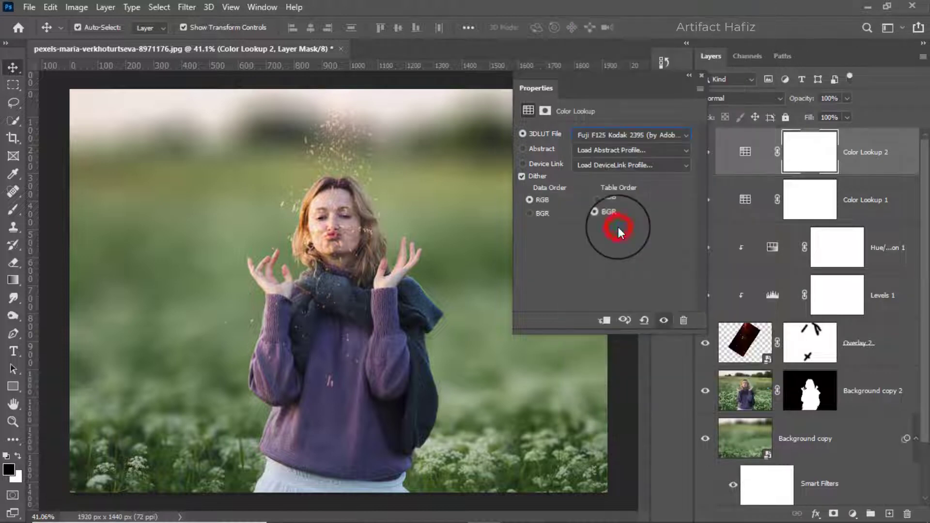
click(702, 77)
drag(846, 114, 793, 117)
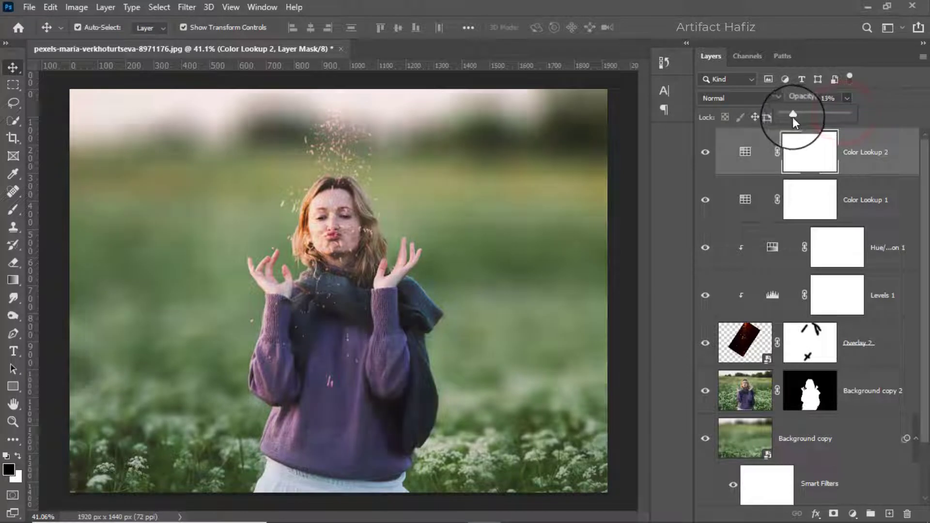
click(877, 143)
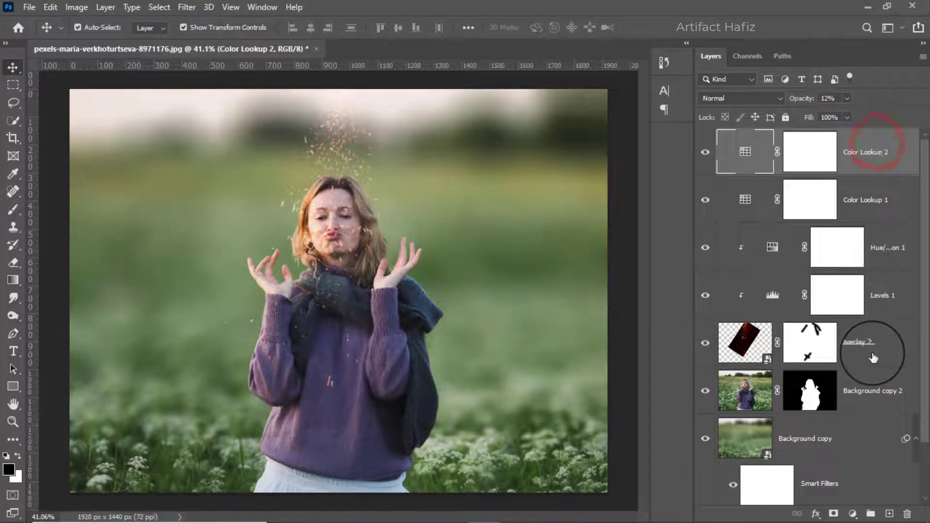
click(853, 515)
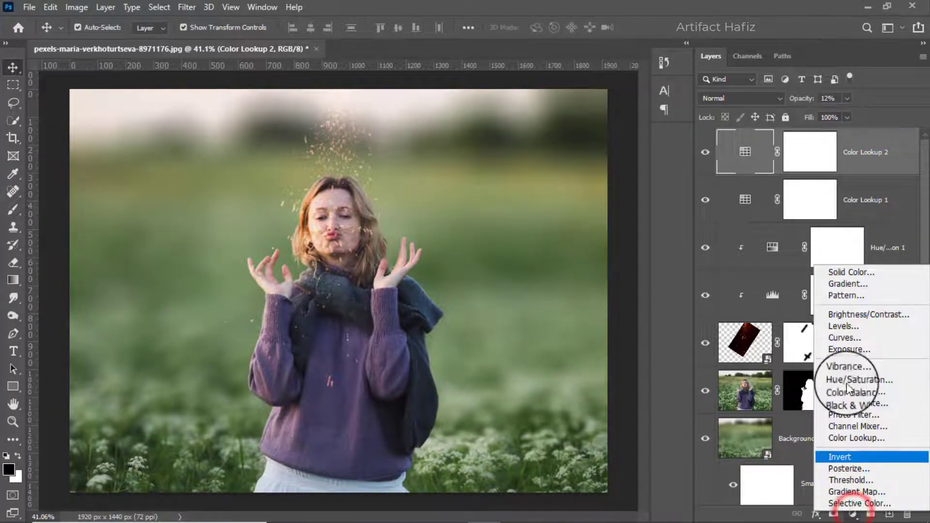
Add a Curves layer with an S-curve that slightly dips shadows and lifts highlights.
click(844, 338)
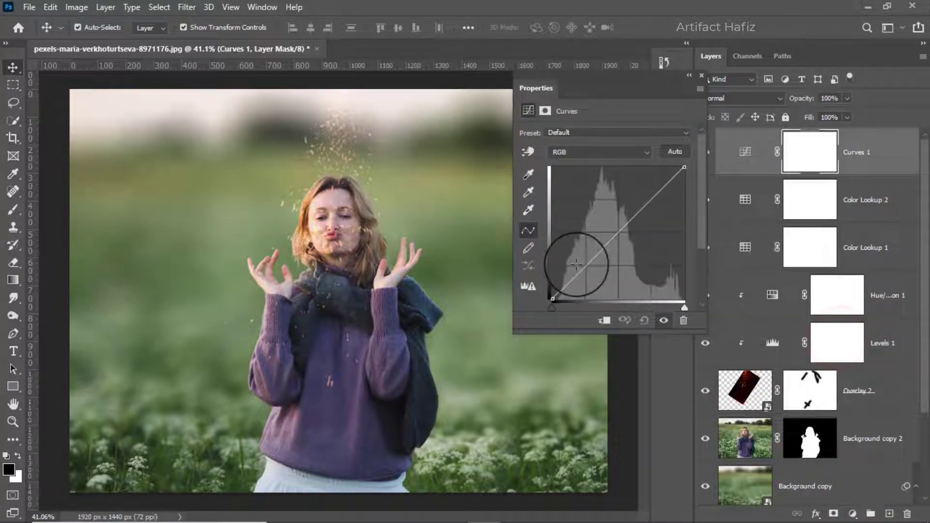
drag(552, 298, 555, 299)
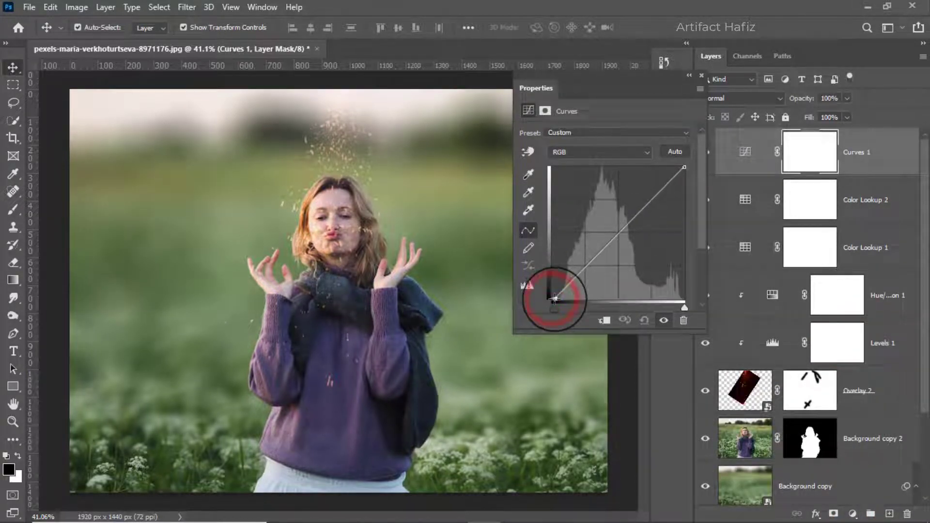
click(589, 265)
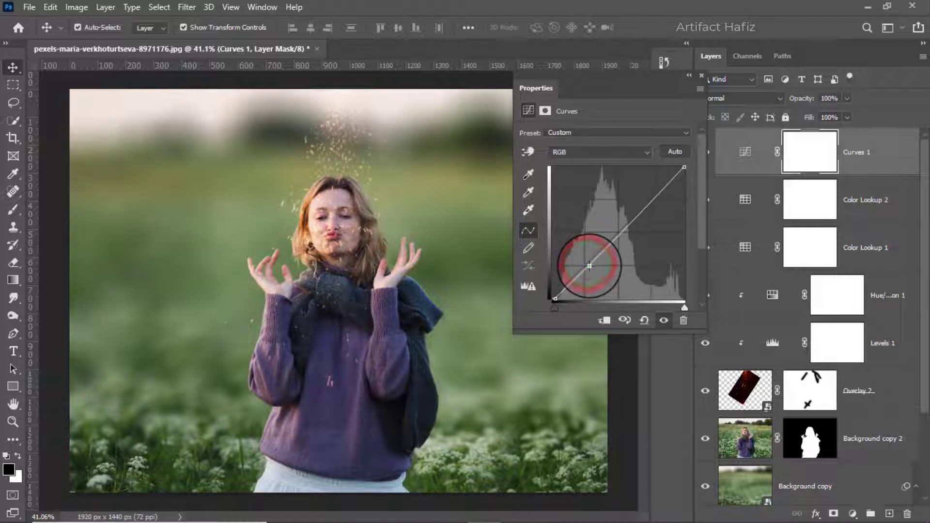
drag(589, 265, 591, 266)
drag(651, 199, 653, 194)
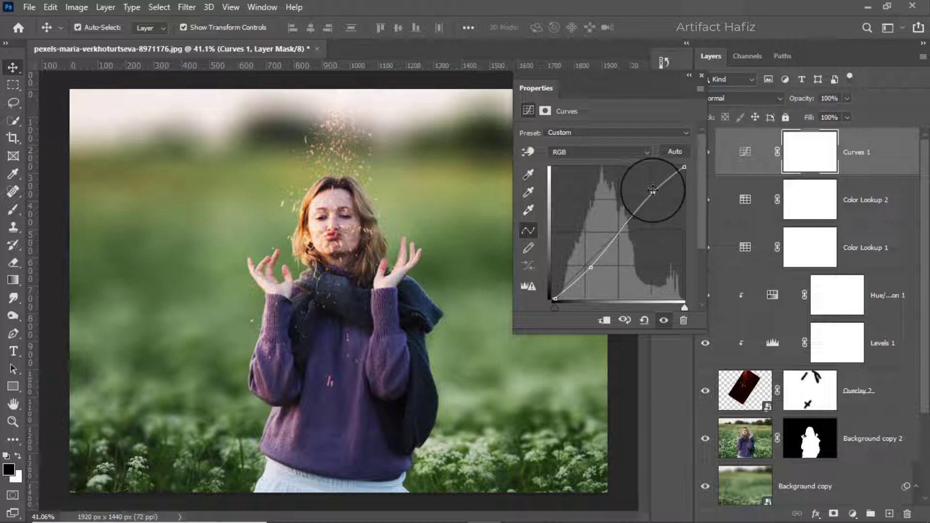
click(702, 72)
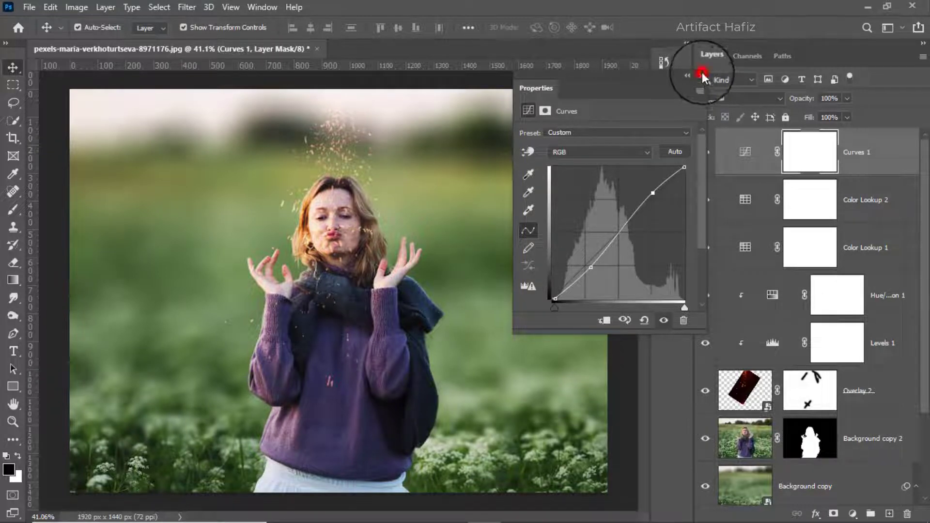
Select Overlay 2 and start scaling the ember texture larger.
click(857, 391)
scroll(390, 275, down, 3)
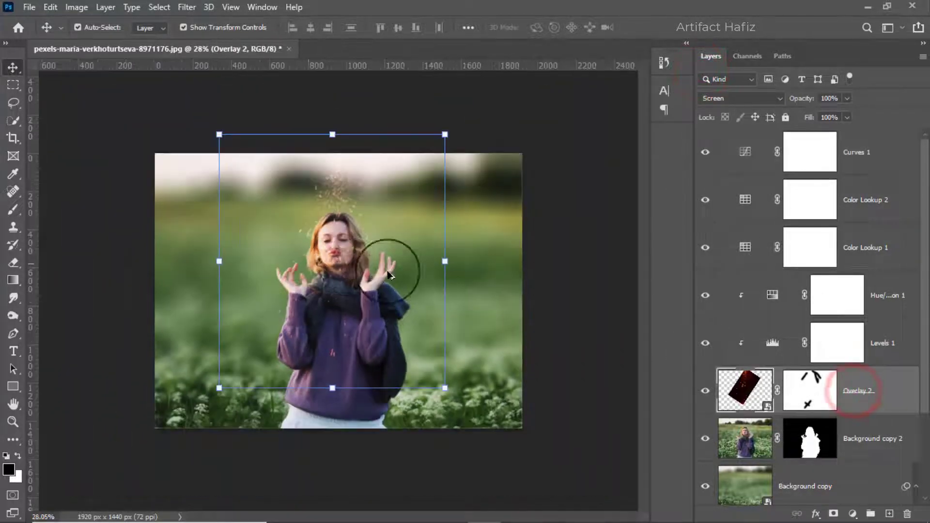
drag(444, 261, 491, 261)
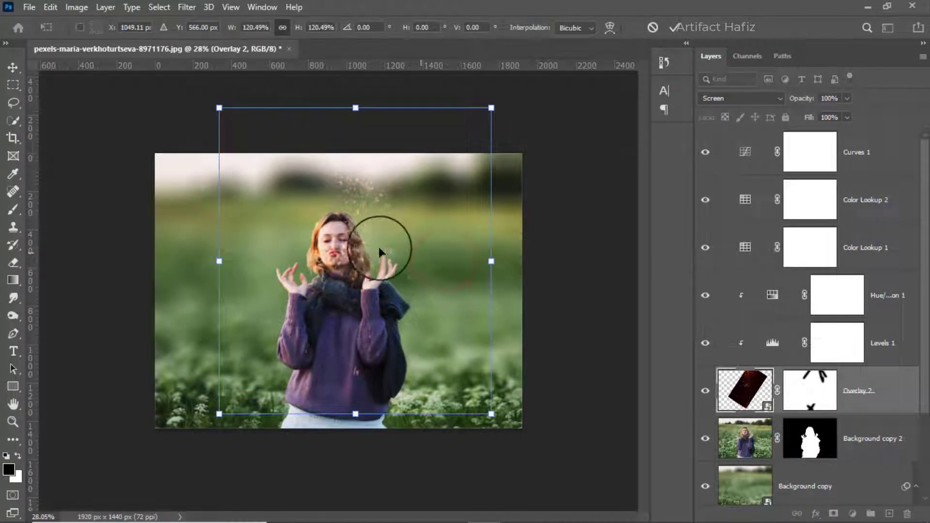
Move the enlarged embers up-left above her head, commit the transform, and select Curves 1.
drag(380, 252, 363, 238)
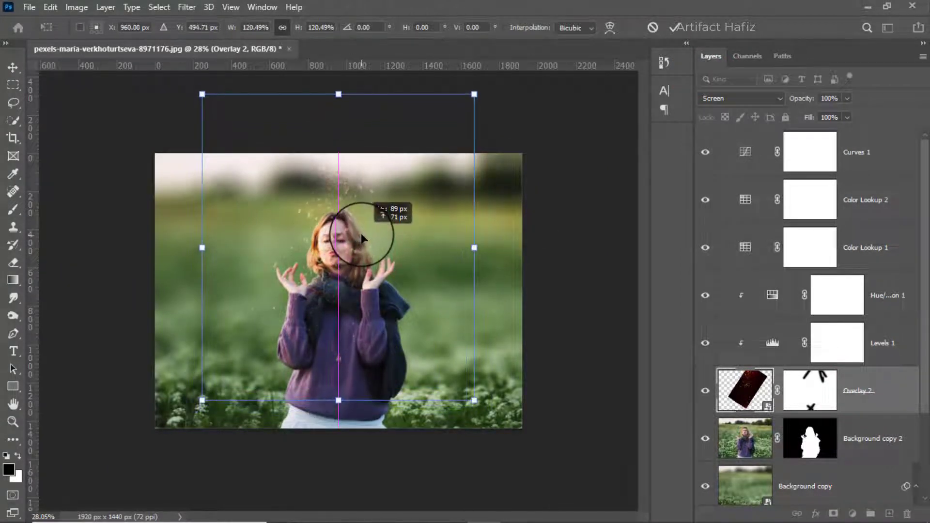
click(677, 28)
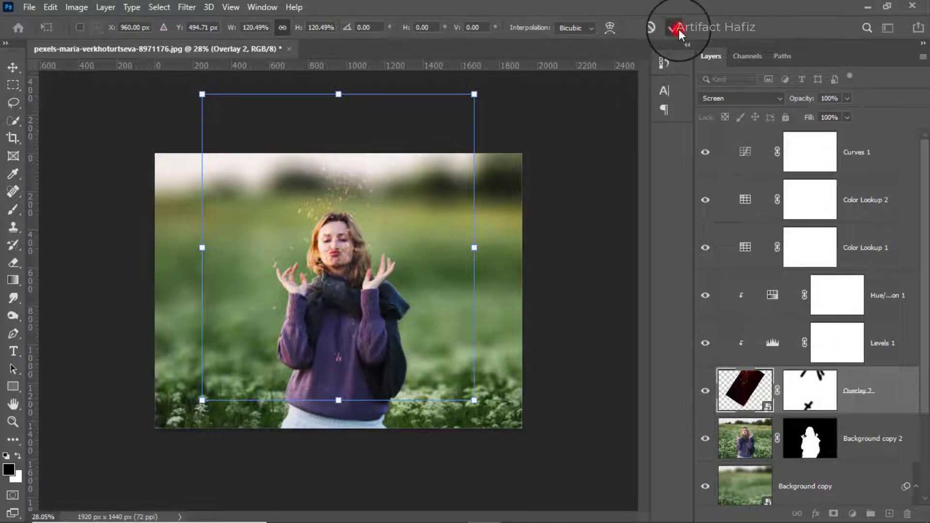
key(ctrl+0)
scroll(329, 261, down, 3)
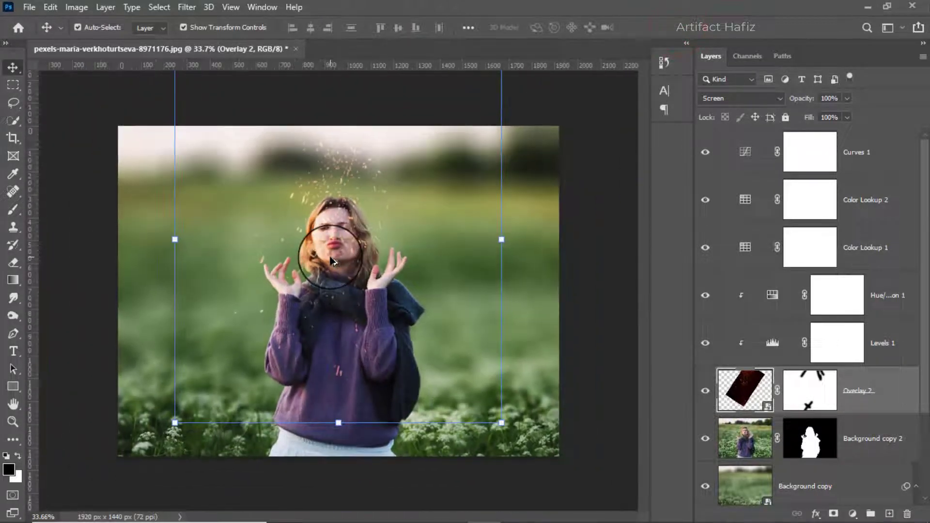
scroll(331, 262, up, 1)
scroll(330, 262, up, 1)
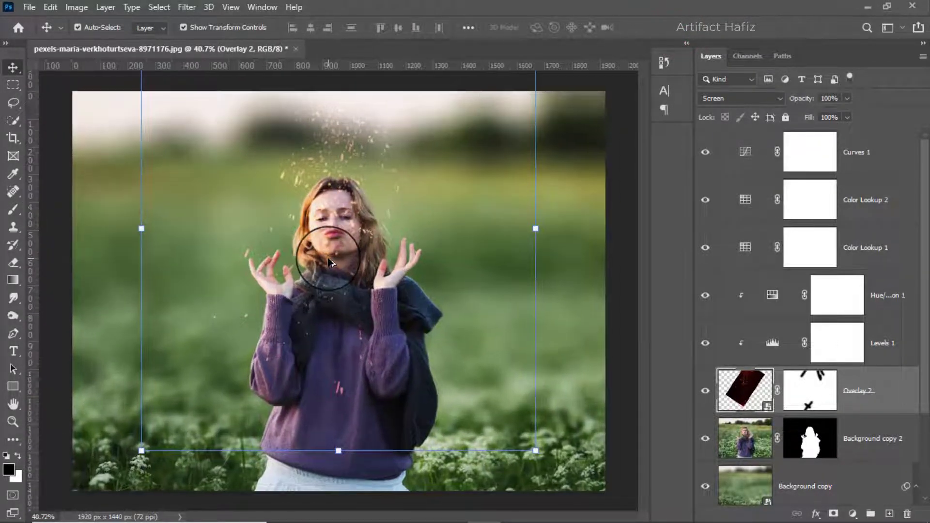
scroll(330, 263, down, 1)
click(856, 155)
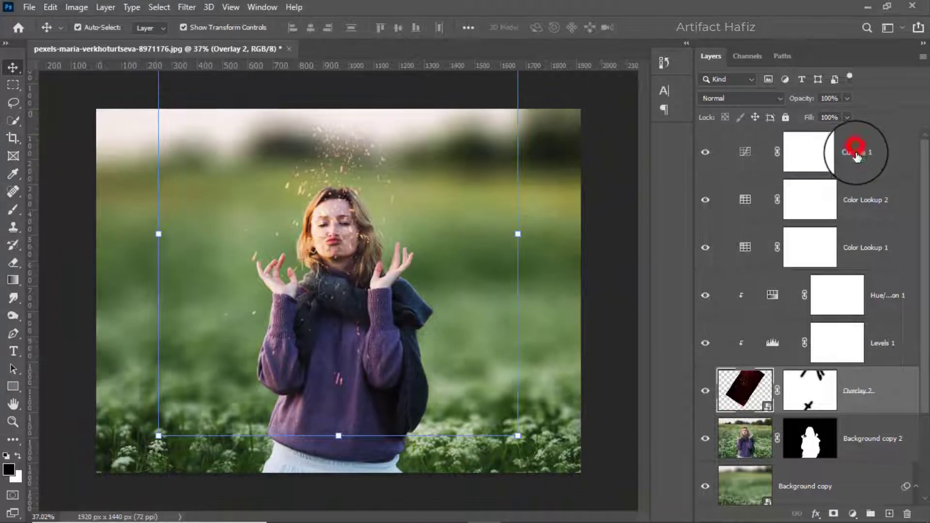
click(868, 153)
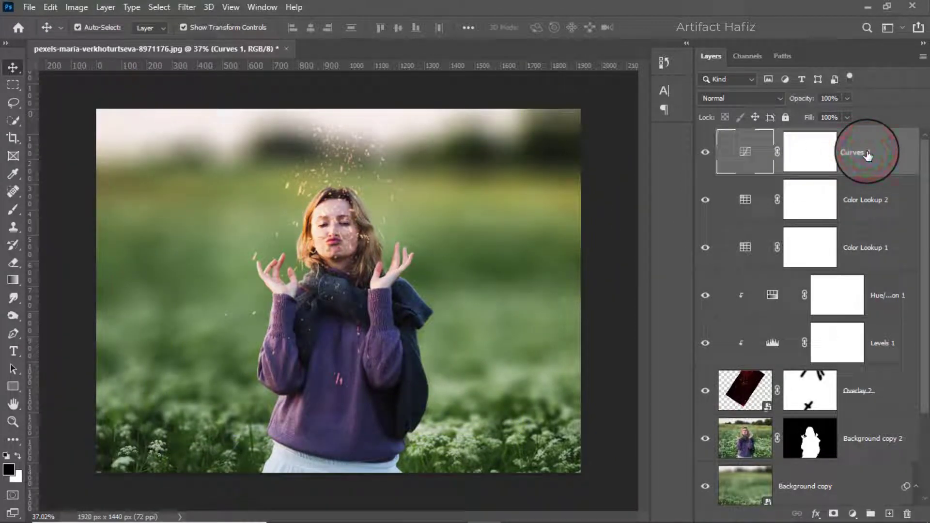
Stamp visible layers into Layer 1, convert it to a smart object, and open Camera Raw Filter.
key(ctrl+alt+shift+e)
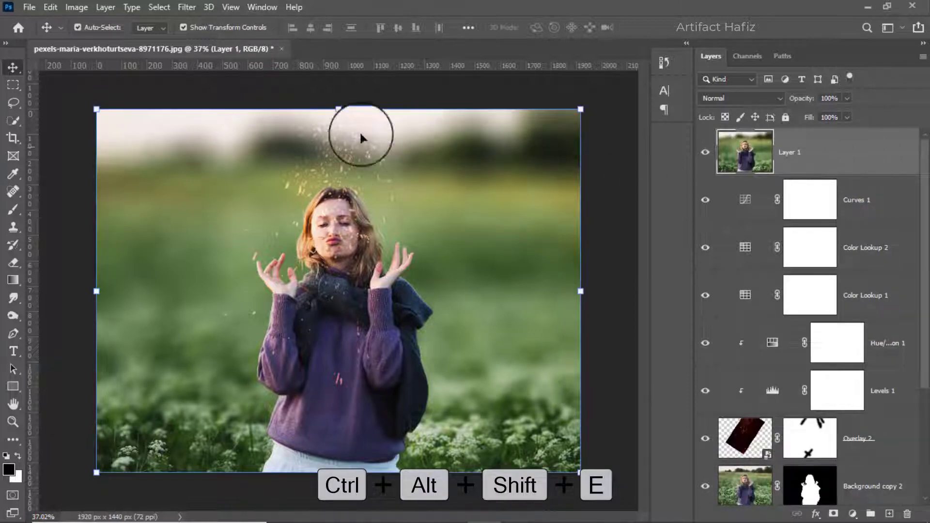
click(186, 7)
click(193, 38)
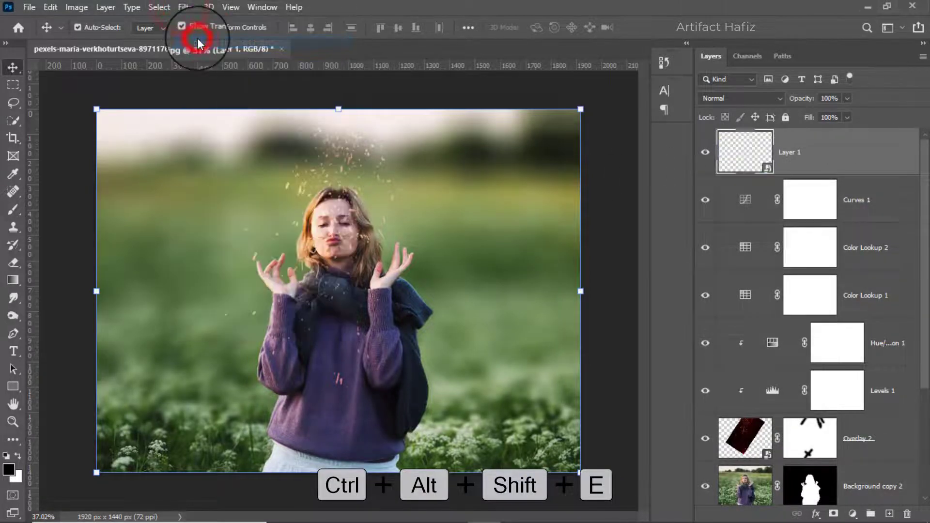
click(186, 7)
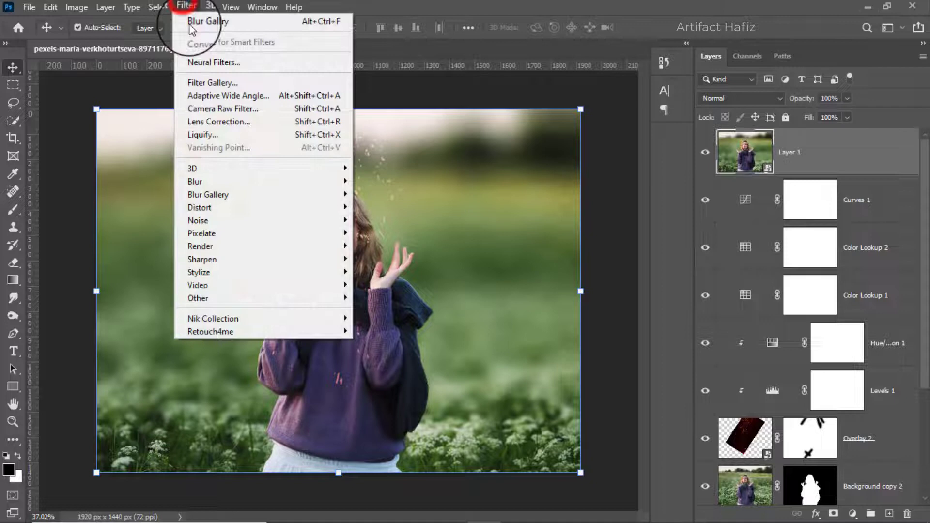
click(216, 112)
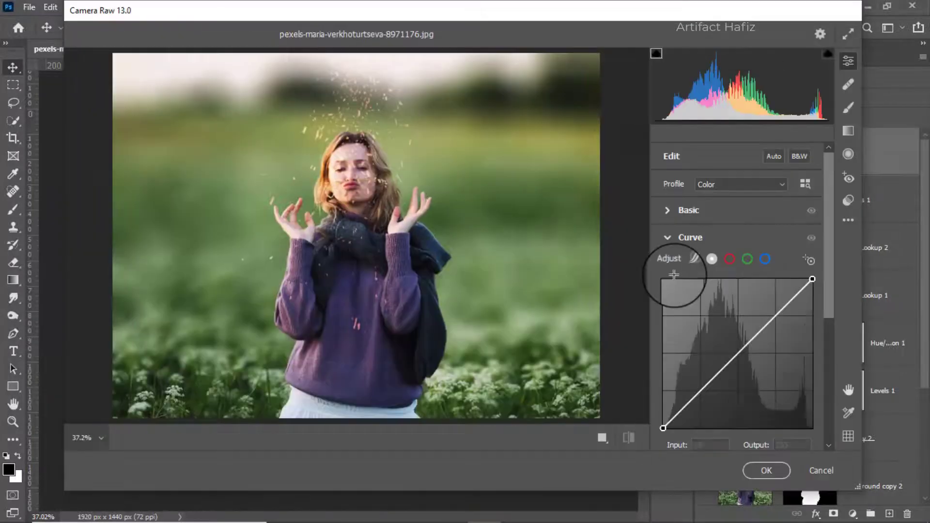
Set Exposure -0.35, Highlights -53 and Whites +21, with small Shadows and Blacks tweaks.
click(670, 210)
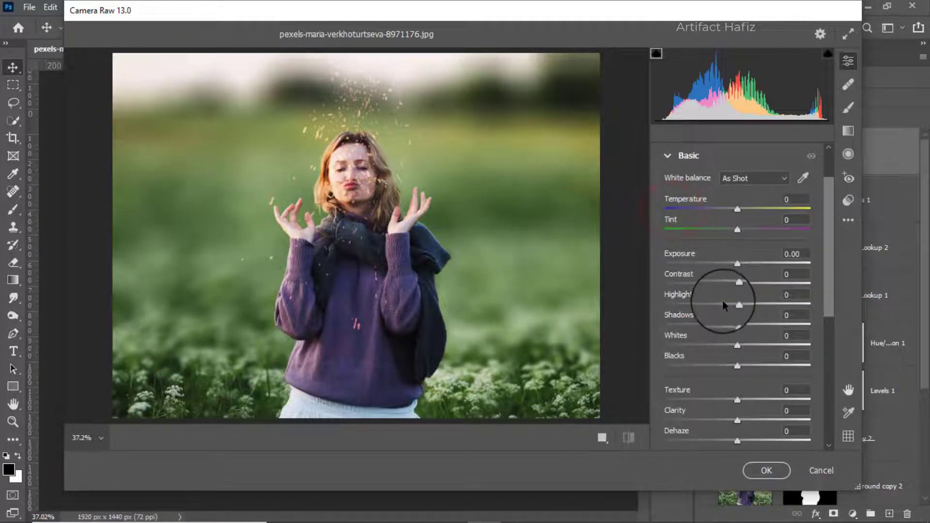
drag(738, 304, 688, 304)
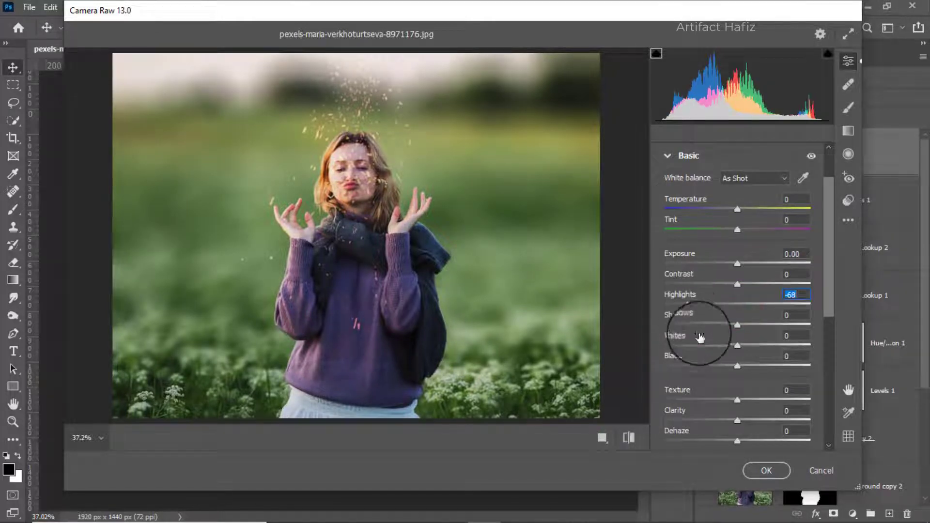
mouse_move(737, 345)
mouse_down()
mouse_move(775, 345)
mouse_move(753, 345)
mouse_up()
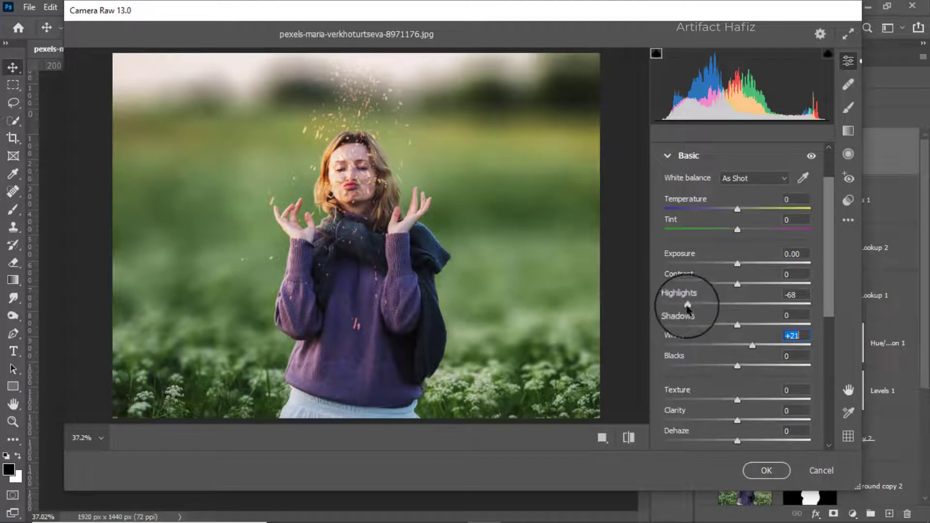
drag(688, 305, 699, 304)
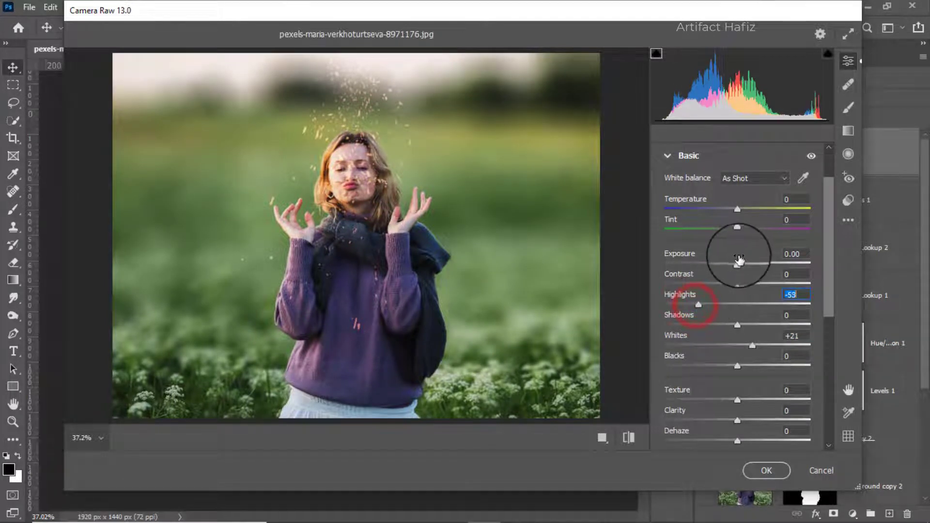
drag(737, 265, 733, 265)
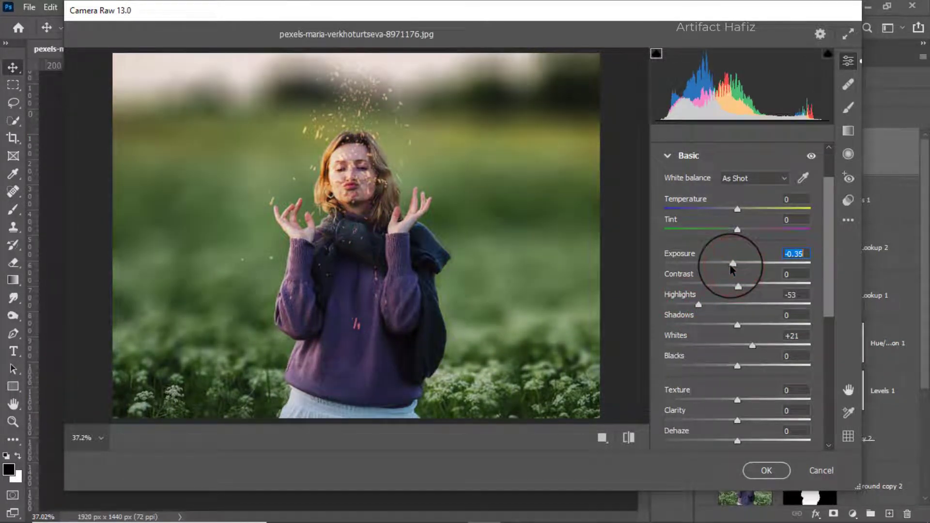
drag(738, 326, 711, 326)
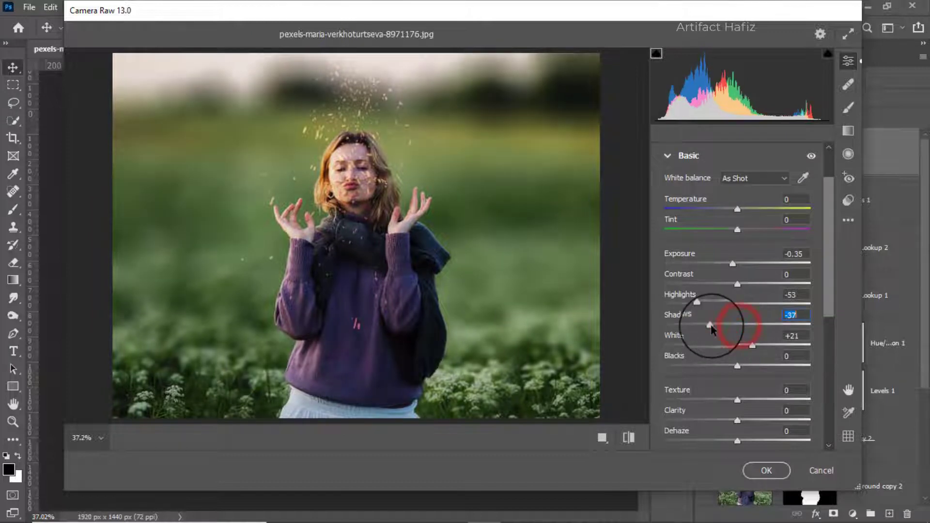
drag(737, 366, 751, 368)
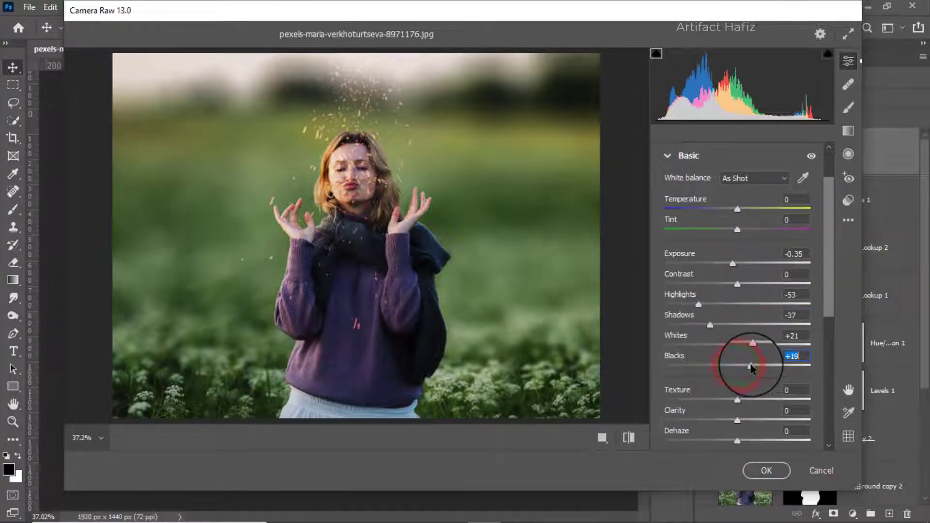
drag(710, 325, 745, 325)
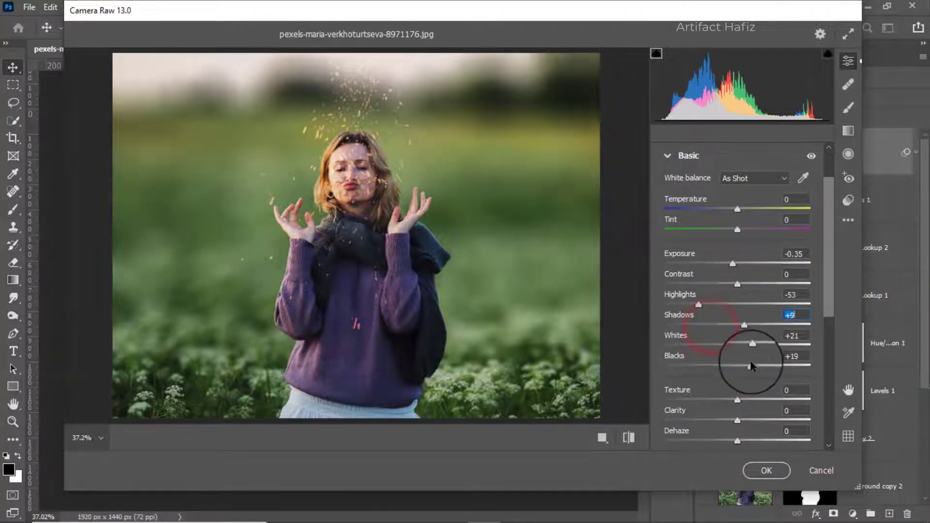
mouse_move(751, 367)
mouse_down()
mouse_move(715, 368)
mouse_move(735, 368)
mouse_up()
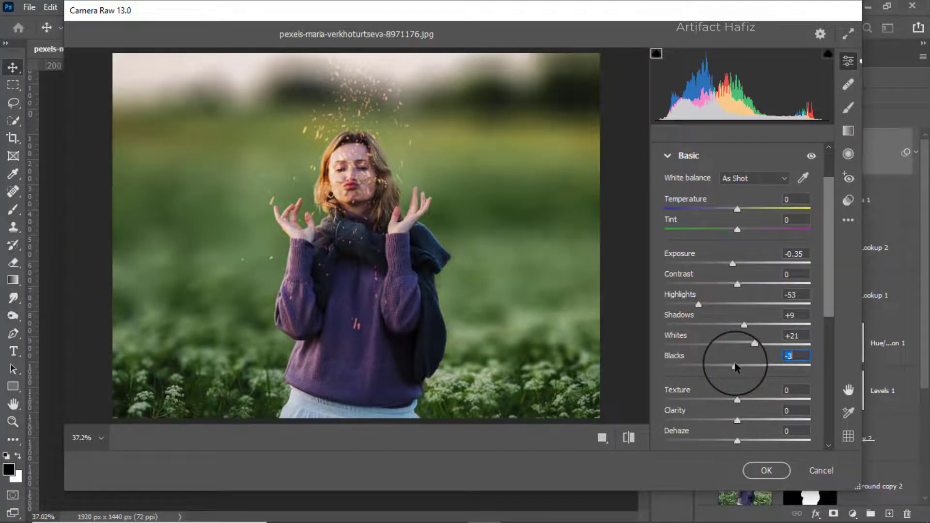
Add a little Clarity and raise Vibrance to +23.
scroll(727, 300, down, 2)
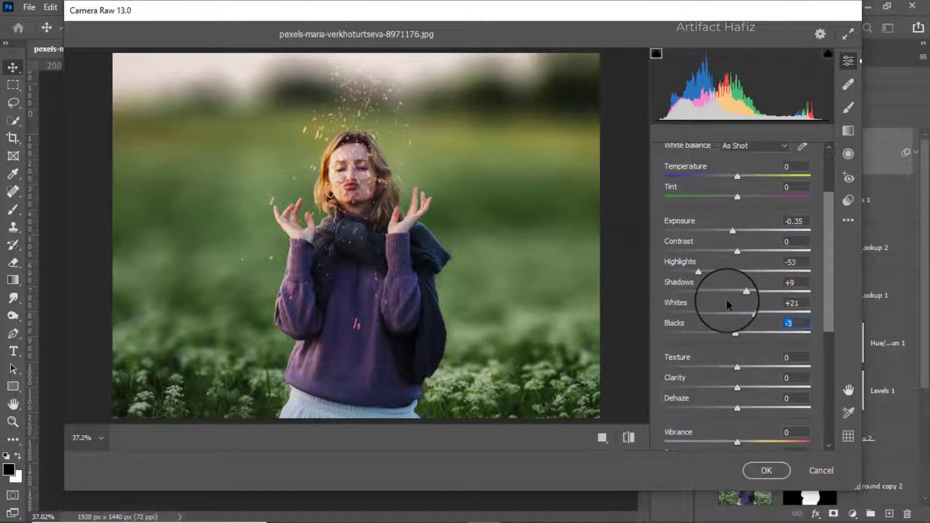
scroll(727, 310, down, 2)
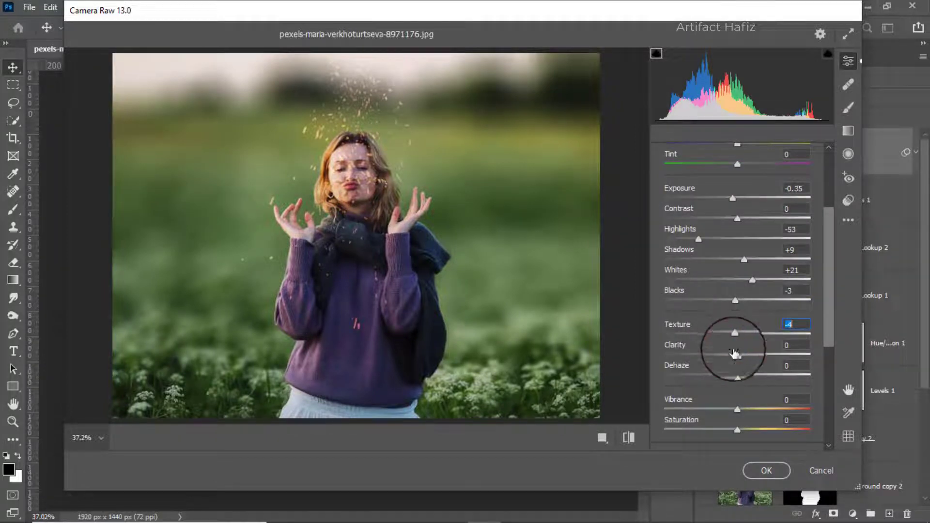
drag(737, 357, 740, 377)
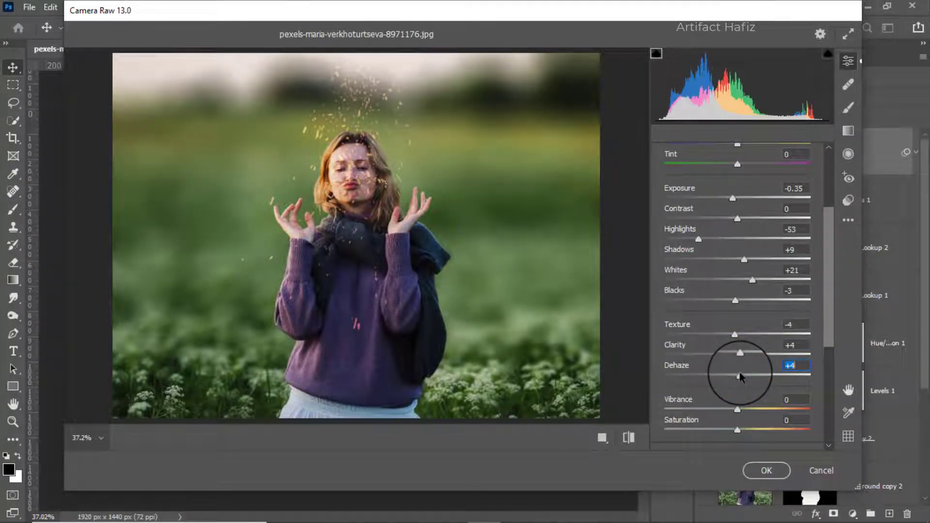
scroll(718, 330, down, 3)
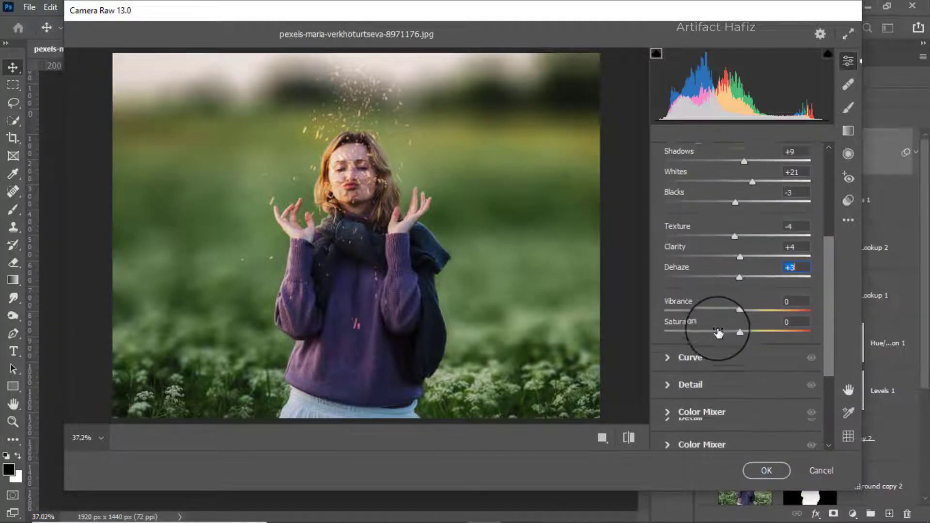
scroll(717, 325, down, 1)
mouse_move(738, 278)
mouse_down()
mouse_move(782, 279)
mouse_move(756, 279)
mouse_move(733, 300)
mouse_up()
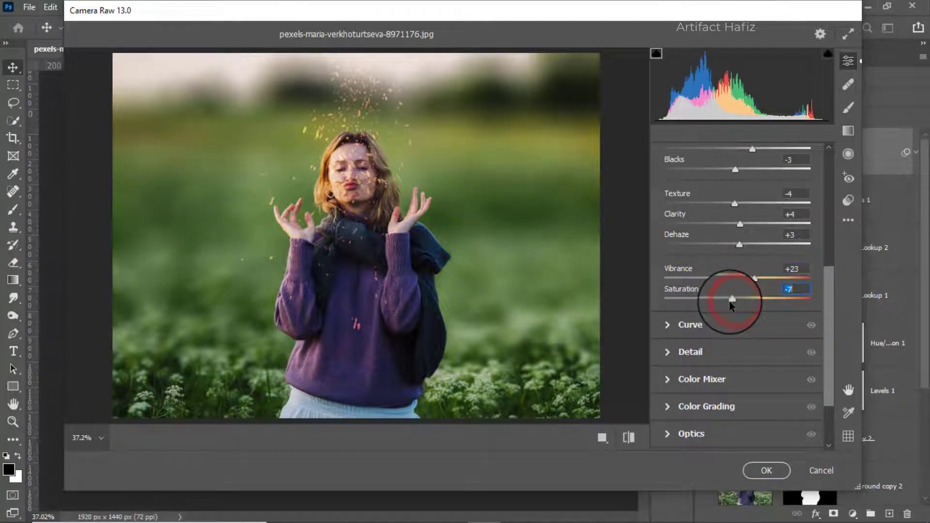
scroll(716, 291, down, 1)
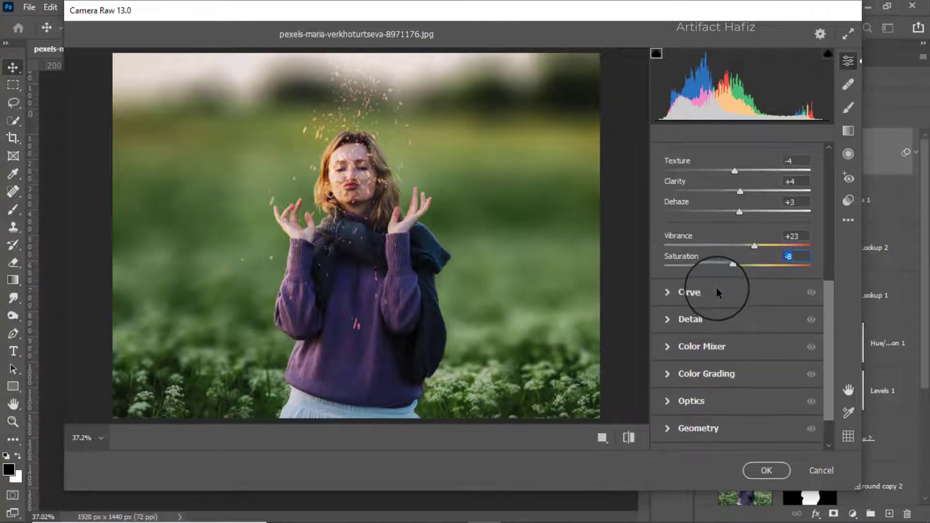
Add shadow and highlight points to the tone curve, including on the Blue channel.
click(716, 291)
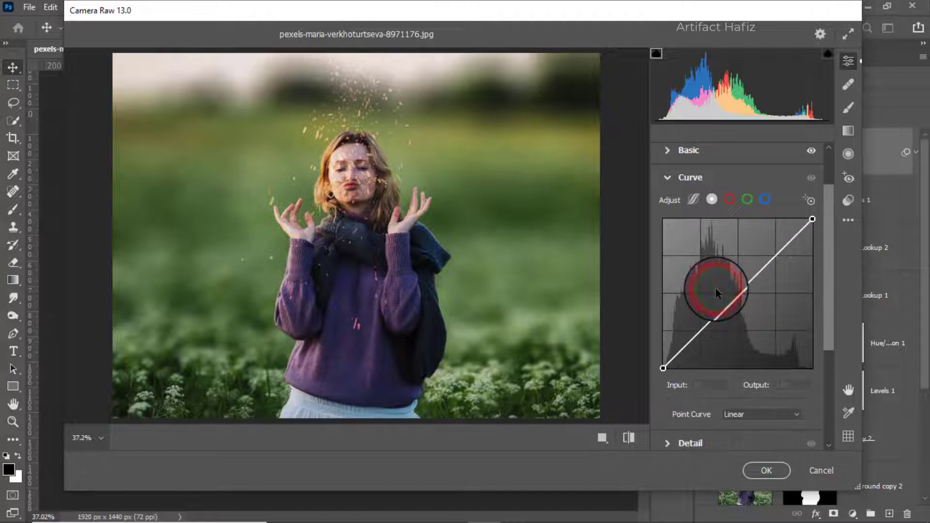
click(703, 331)
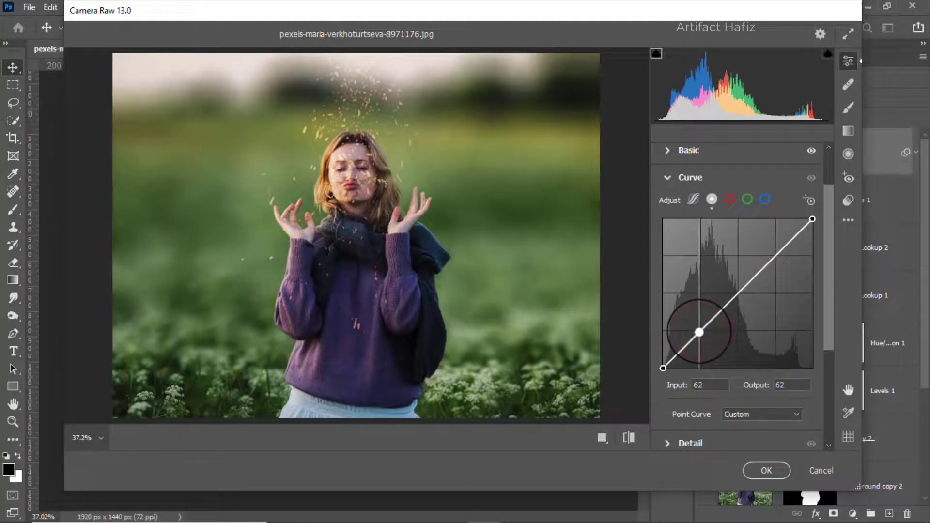
click(777, 256)
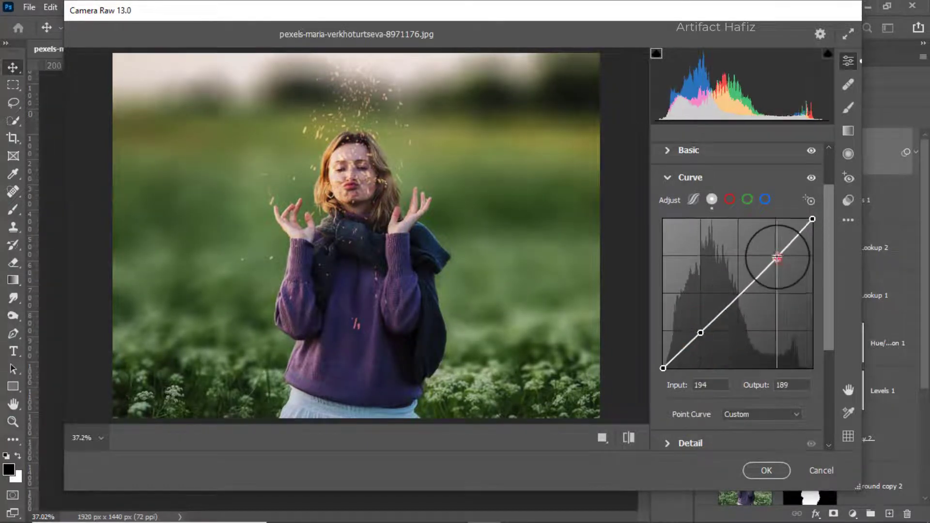
click(765, 199)
drag(663, 368, 664, 366)
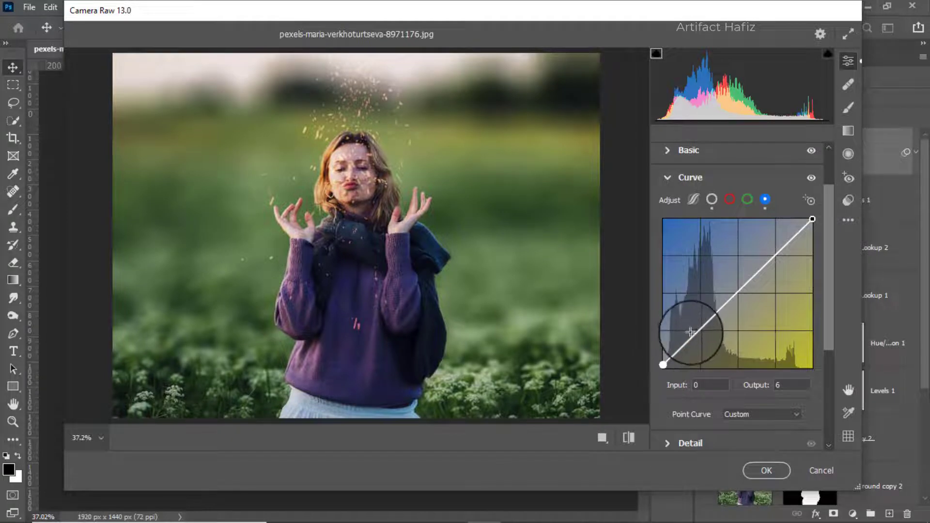
click(699, 334)
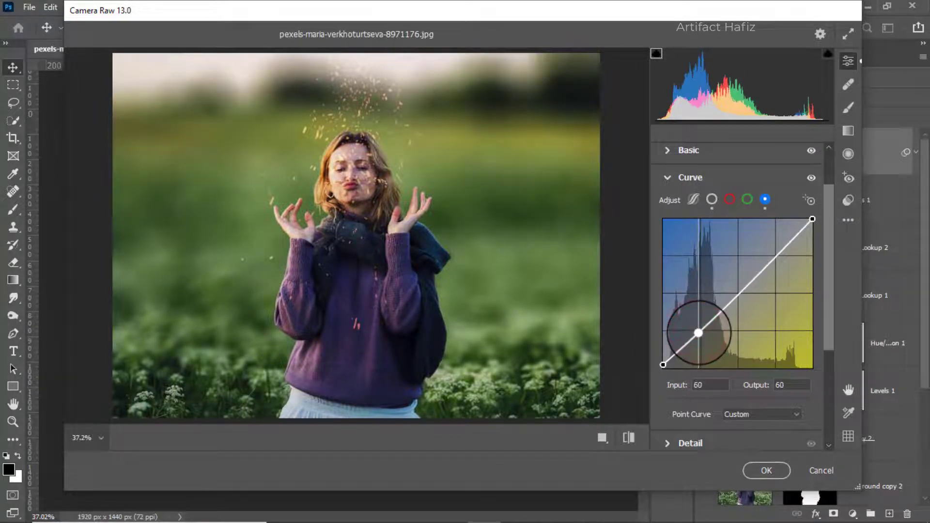
click(776, 254)
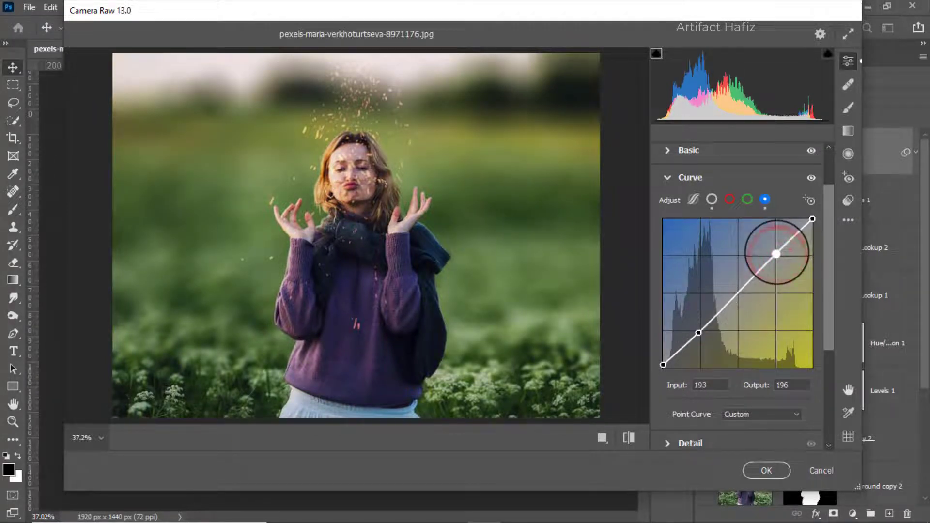
Set Detail sharpening to 5, noise reduction to 10 and colour noise reduction to 8.
scroll(752, 293, down, 1)
scroll(752, 293, down, 3)
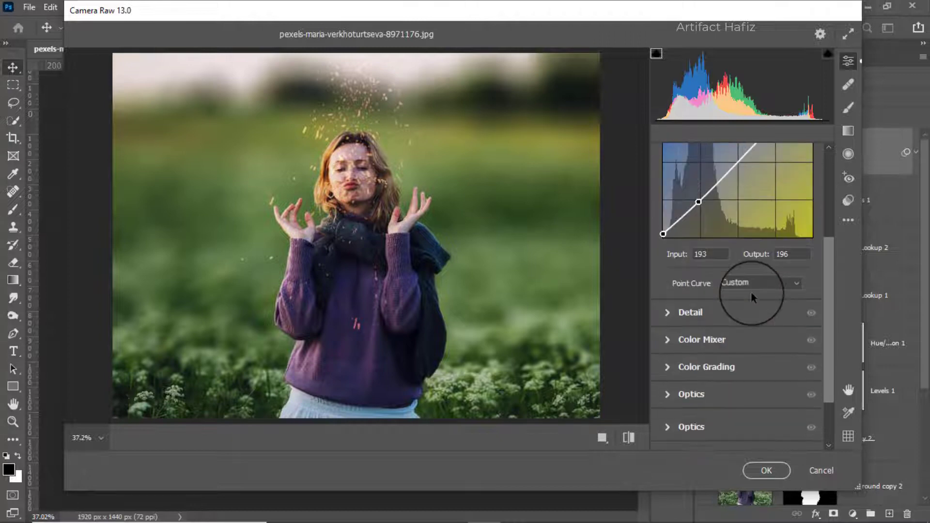
click(687, 313)
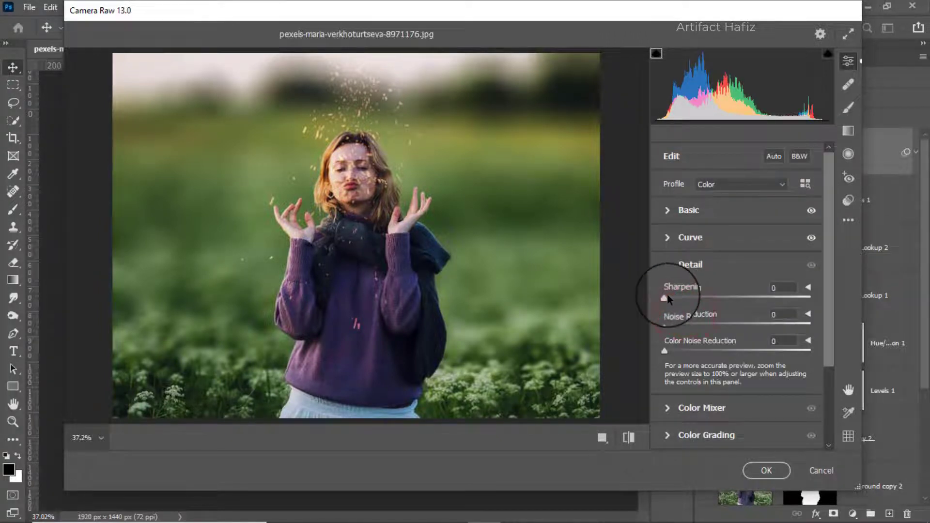
click(664, 296)
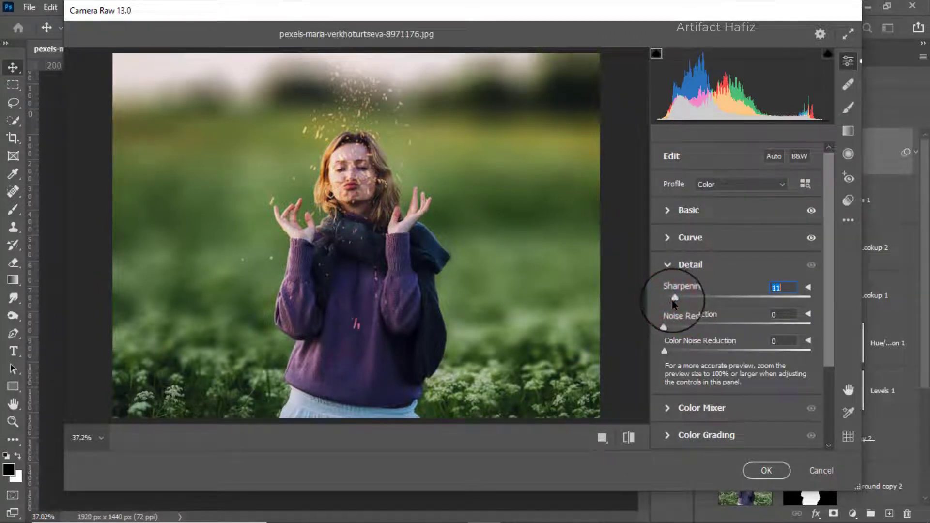
drag(676, 303, 677, 352)
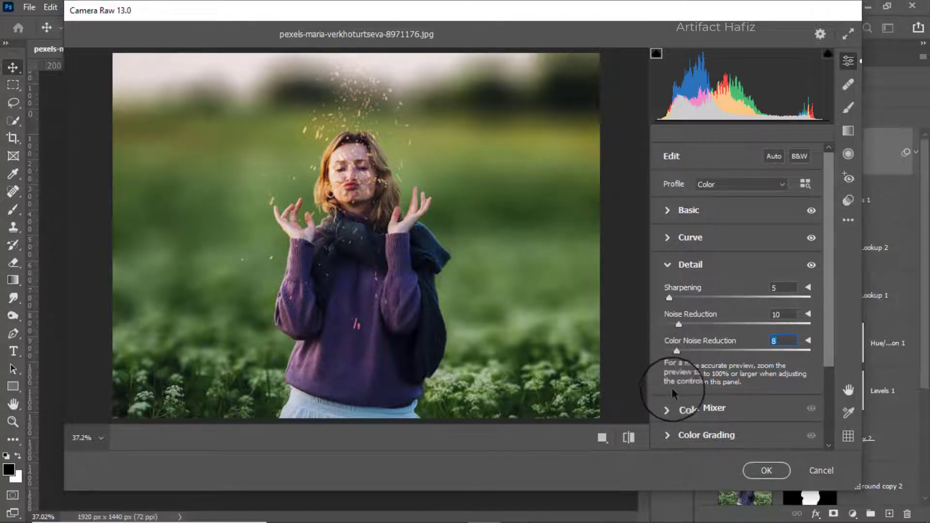
scroll(674, 385, down, 3)
In the Color Mixer, desaturate Yellows and slightly raise Reds, Aquas and Blues saturation.
click(684, 341)
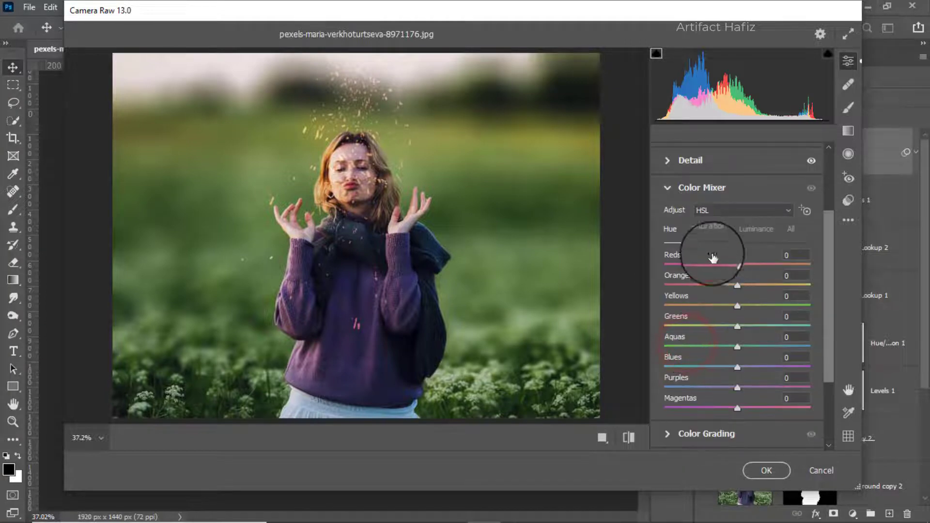
click(708, 230)
mouse_move(737, 265)
mouse_down()
mouse_move(771, 263)
mouse_move(738, 265)
mouse_up()
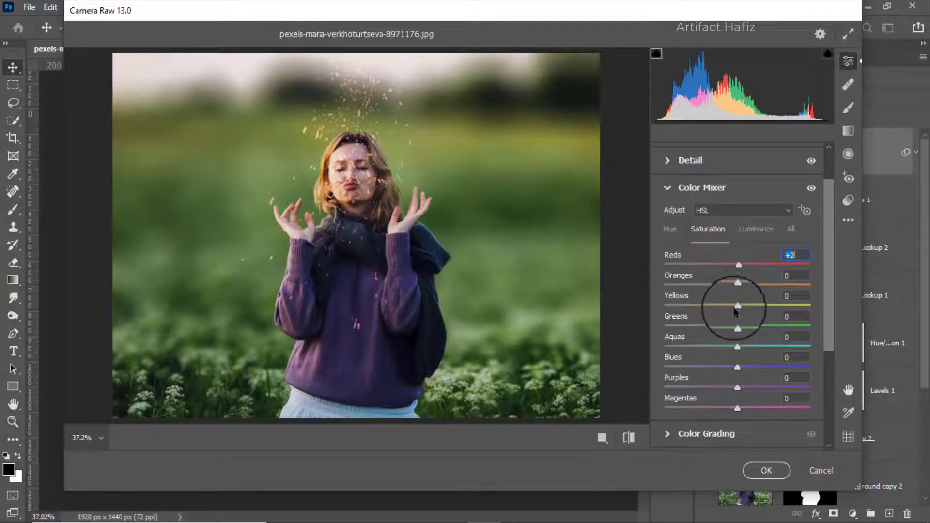
mouse_move(738, 306)
mouse_down()
mouse_move(676, 307)
mouse_move(737, 306)
mouse_move(709, 306)
mouse_move(702, 326)
mouse_move(670, 326)
mouse_move(689, 325)
mouse_up()
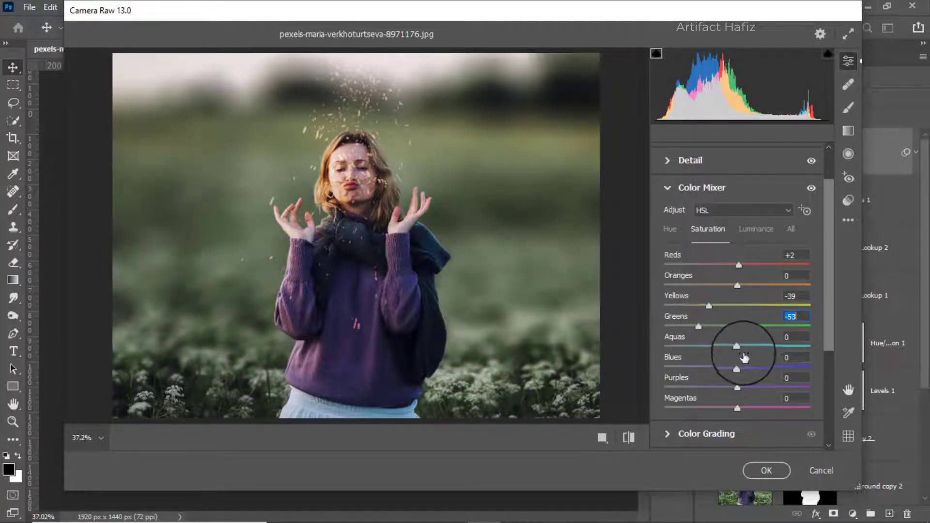
drag(738, 346, 741, 367)
click(737, 368)
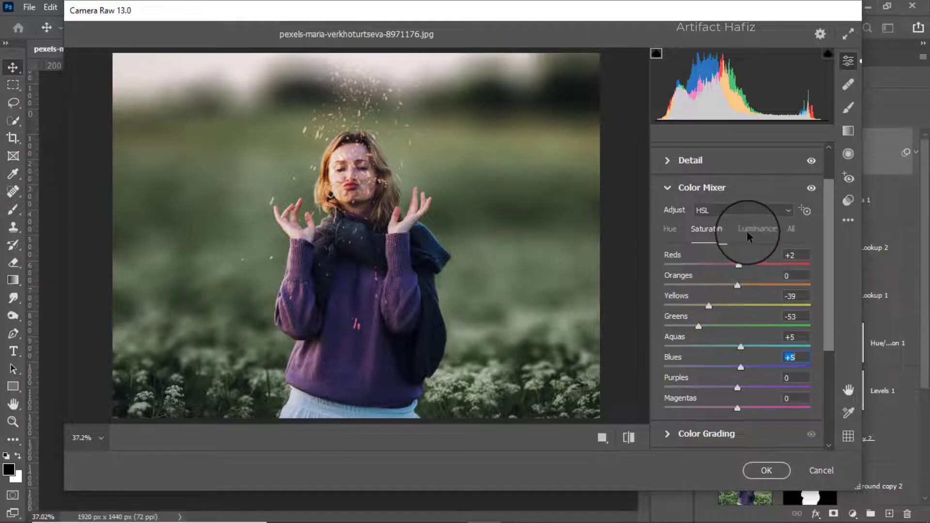
Brighten Oranges and Yellows luminance, set Greens to +21, and adjust Blues luminance.
click(747, 232)
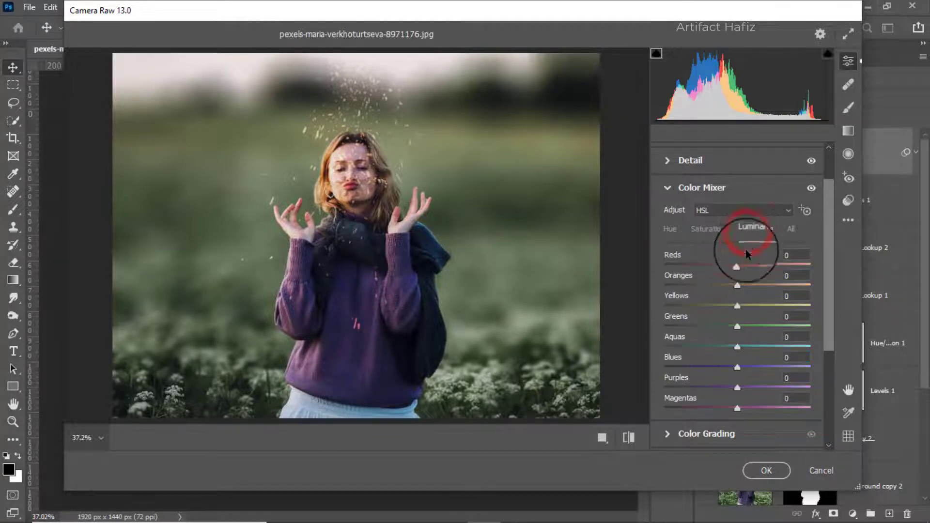
drag(736, 286, 744, 288)
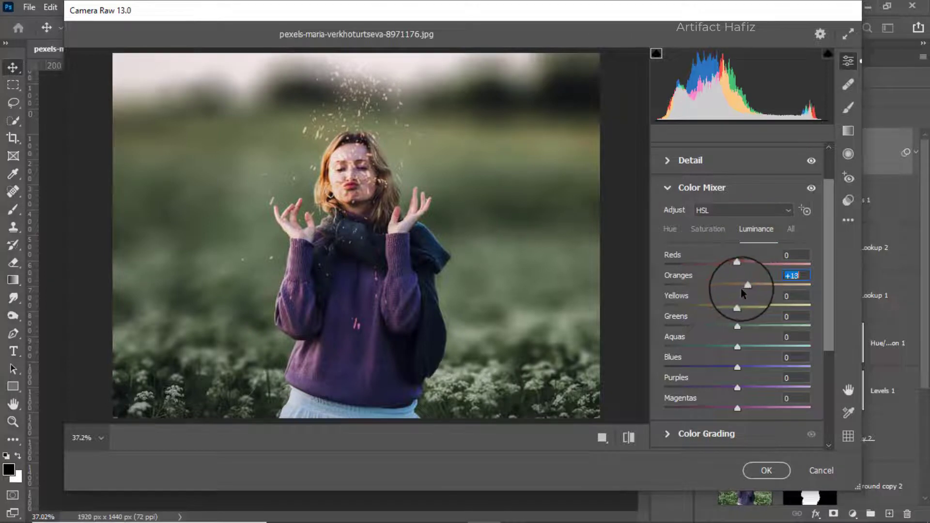
mouse_move(737, 307)
mouse_down()
mouse_move(780, 307)
mouse_move(759, 306)
mouse_move(777, 327)
mouse_move(761, 326)
mouse_up()
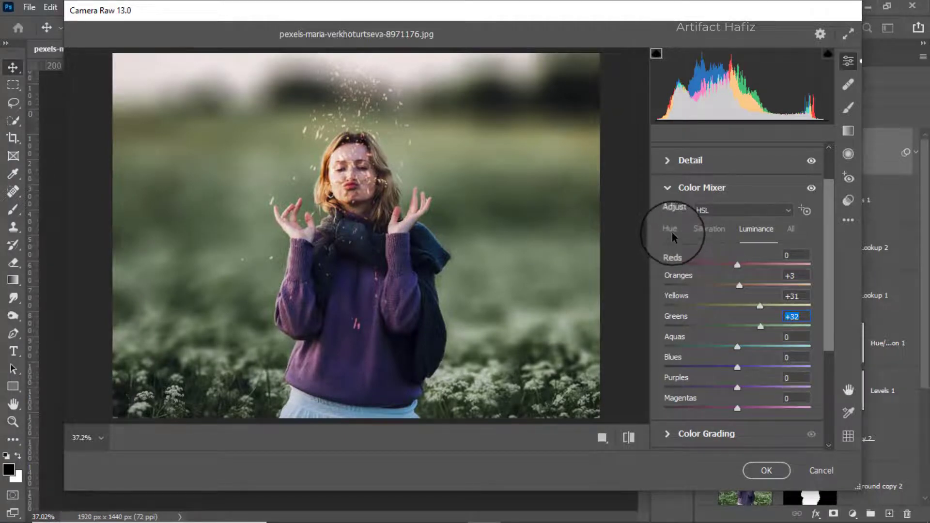
drag(761, 327, 752, 326)
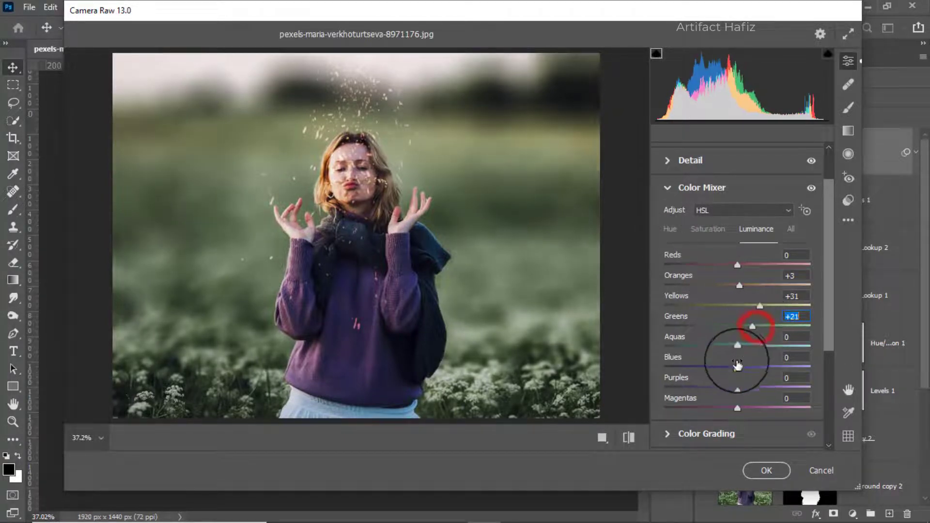
mouse_move(737, 367)
mouse_down()
mouse_move(752, 368)
mouse_move(714, 348)
mouse_move(696, 370)
mouse_move(704, 369)
mouse_up()
Shift the Purples hue toward teal, then pull part of the shift back.
click(670, 232)
drag(738, 386, 684, 388)
key(ctrl+z)
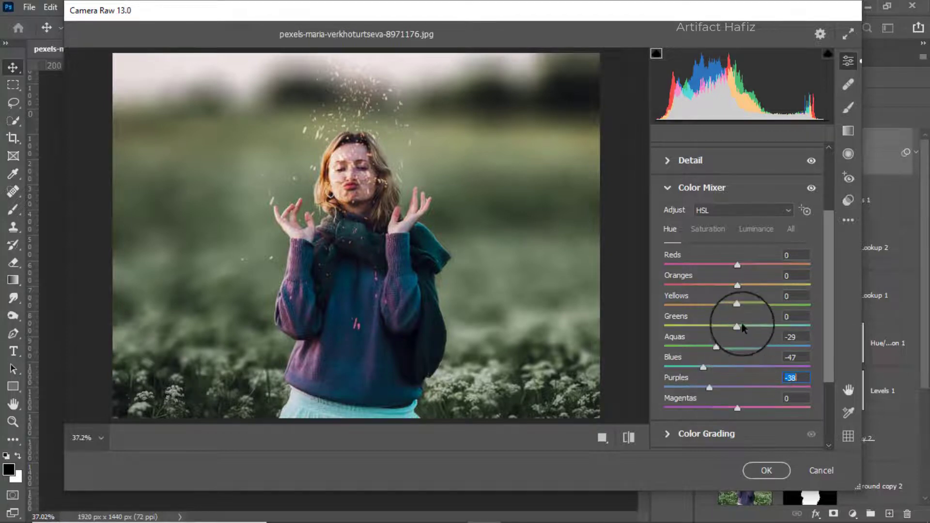
scroll(741, 320, down, 1)
scroll(741, 317, down, 1)
scroll(741, 317, up, 1)
Strip saturation from the Magentas and Purples.
click(708, 196)
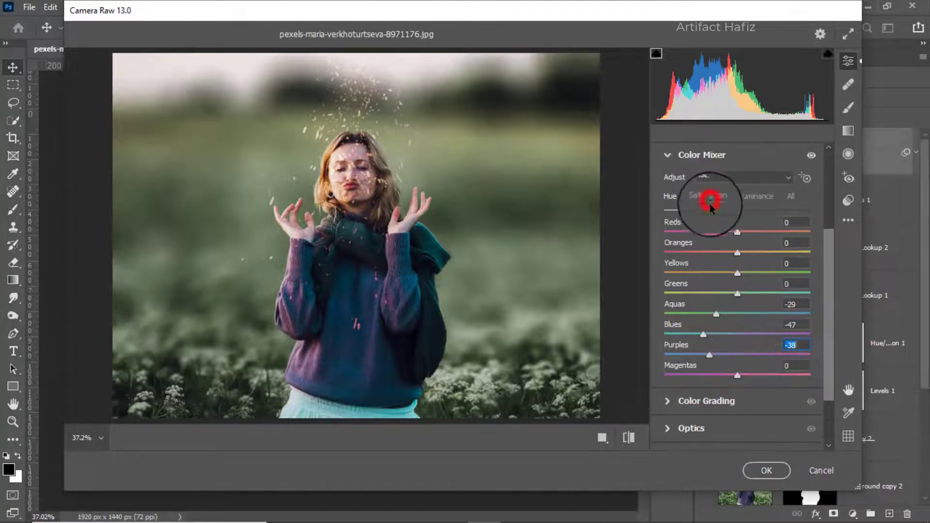
drag(737, 376, 652, 379)
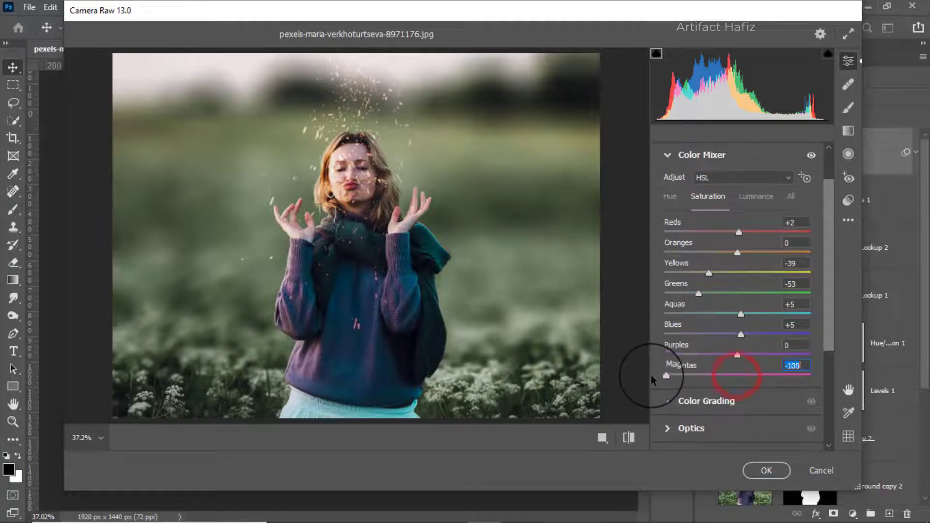
drag(737, 355, 681, 358)
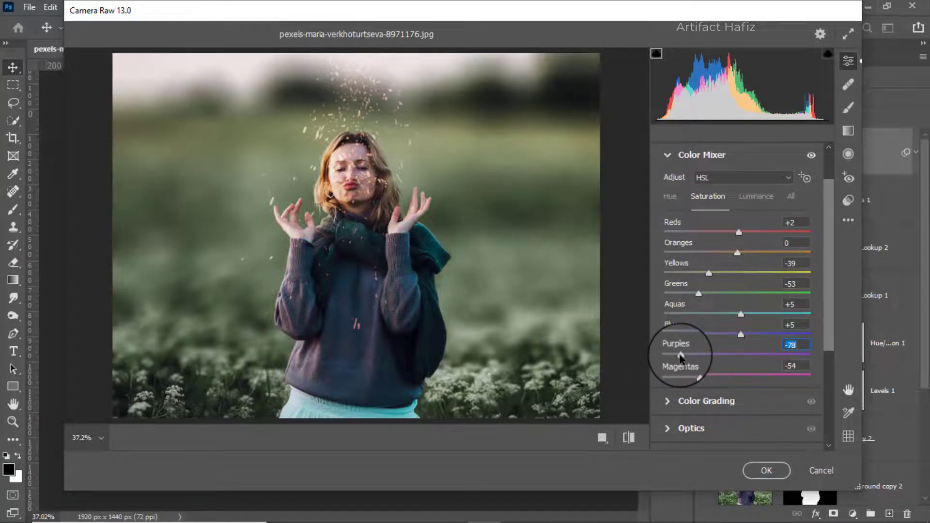
scroll(714, 315, down, 2)
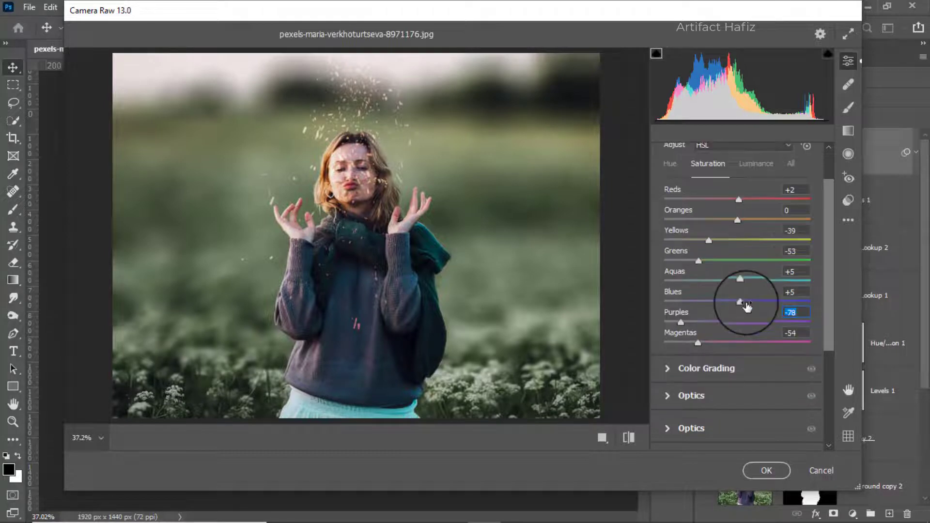
scroll(727, 312, down, 2)
Tint the shadows blue and the highlights yellow-green in Color Grading.
click(694, 330)
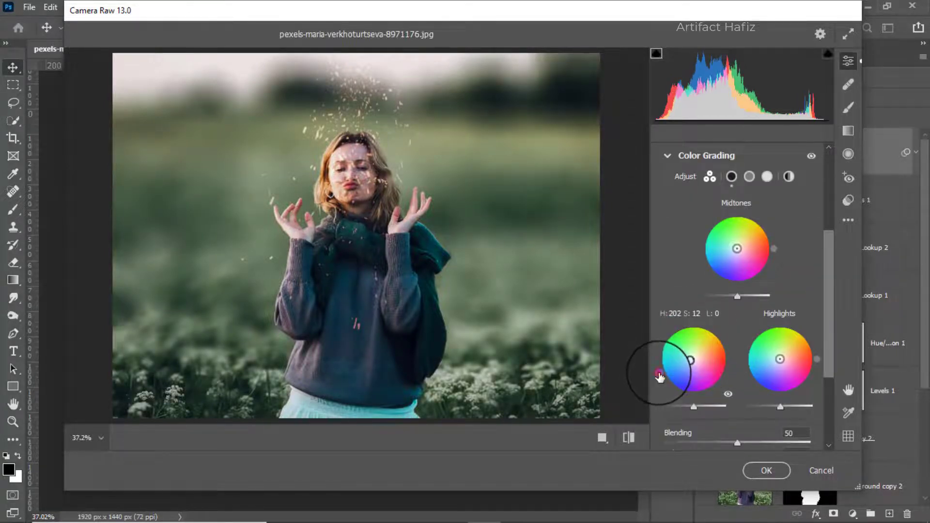
drag(659, 377, 679, 392)
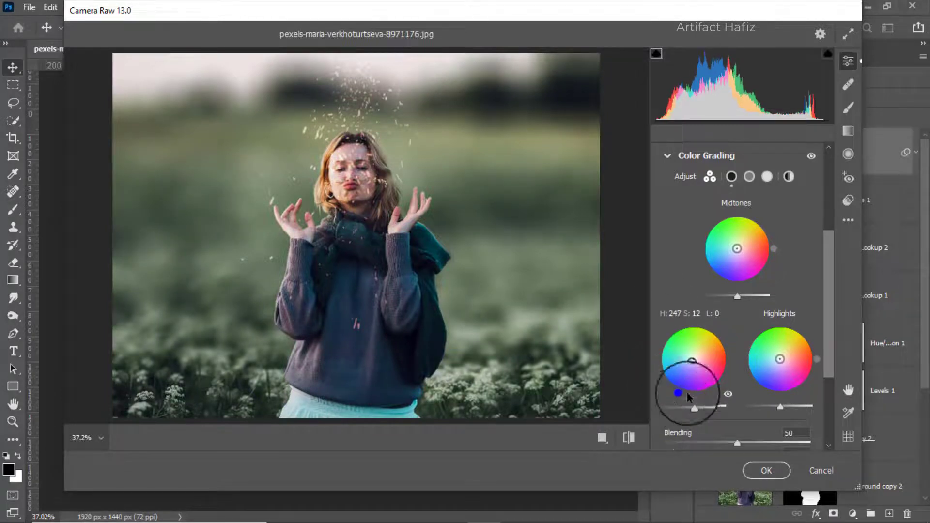
drag(780, 359, 780, 356)
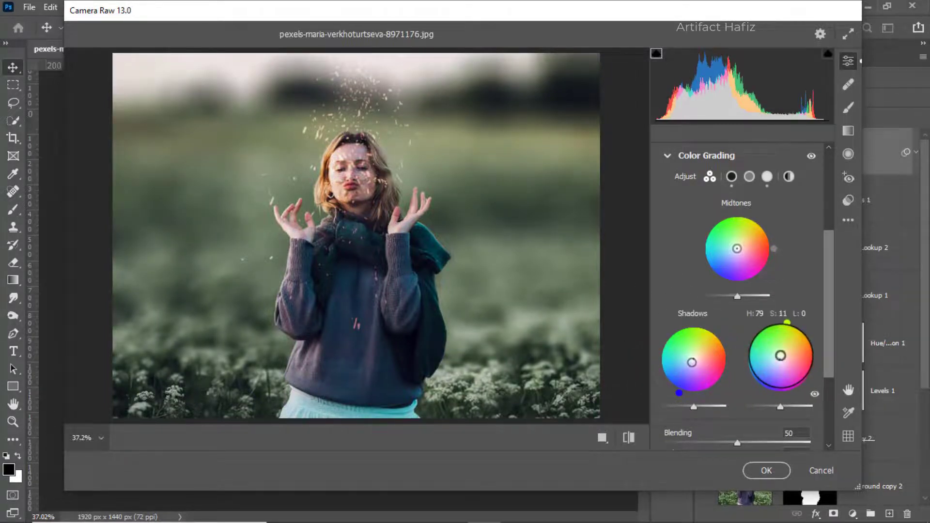
drag(787, 322, 753, 329)
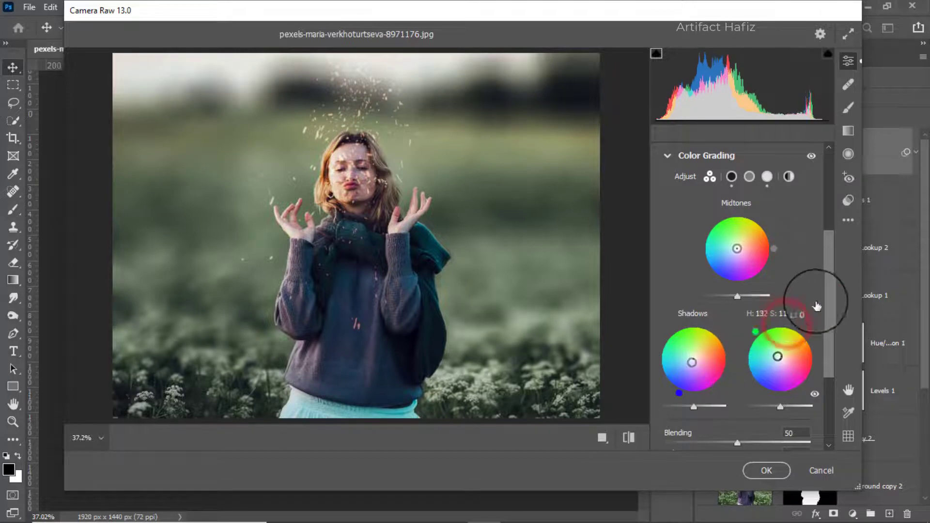
drag(752, 308, 773, 311)
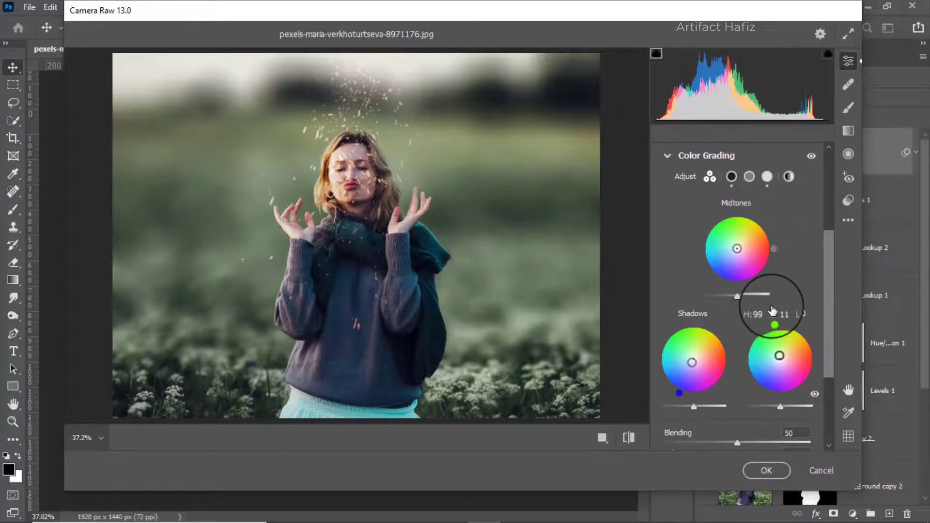
scroll(774, 305, down, 3)
scroll(768, 322, down, 1)
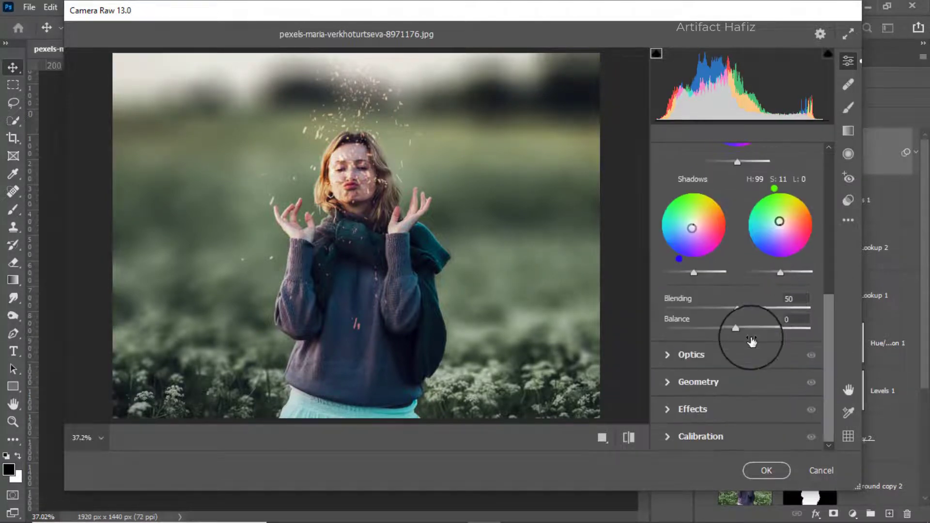
Add a -6 vignette and set calibration saturation to Red -20, Green +34, Blue -10.
click(709, 408)
drag(737, 299, 733, 299)
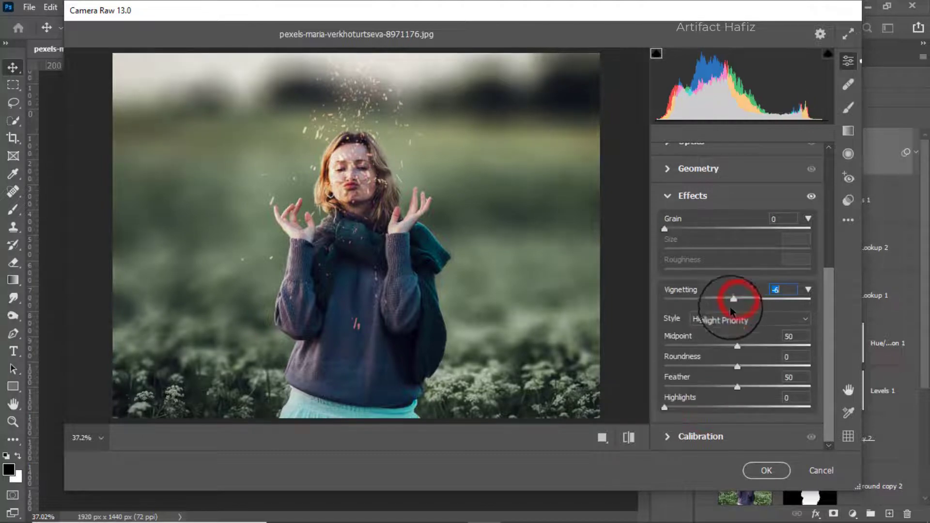
click(688, 437)
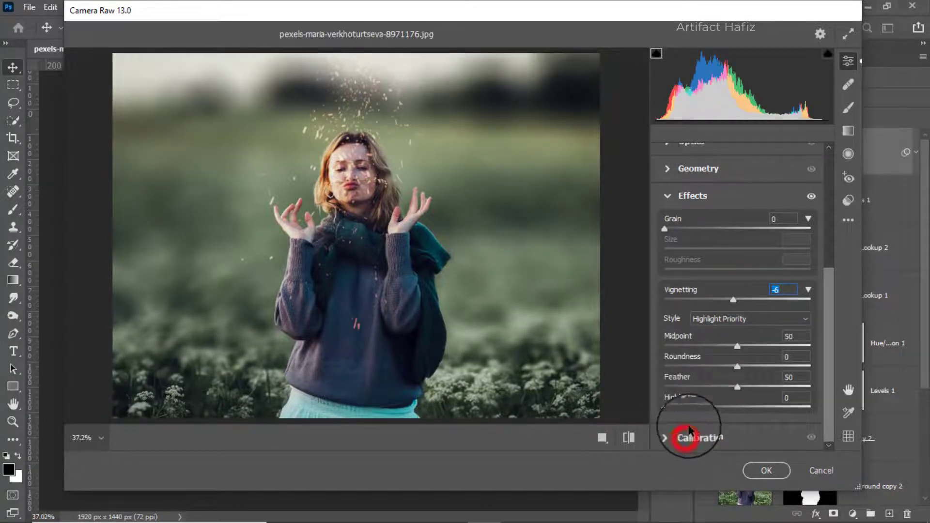
drag(738, 314, 727, 317)
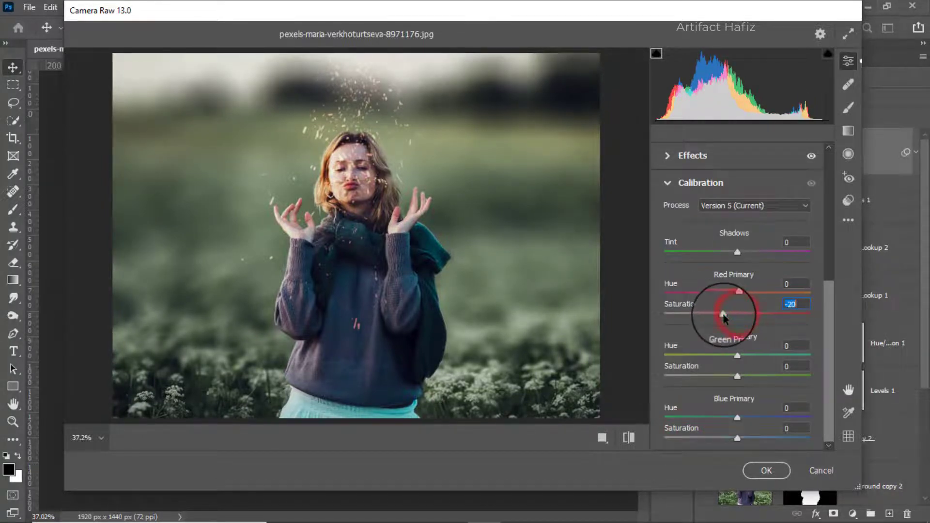
drag(738, 376, 763, 384)
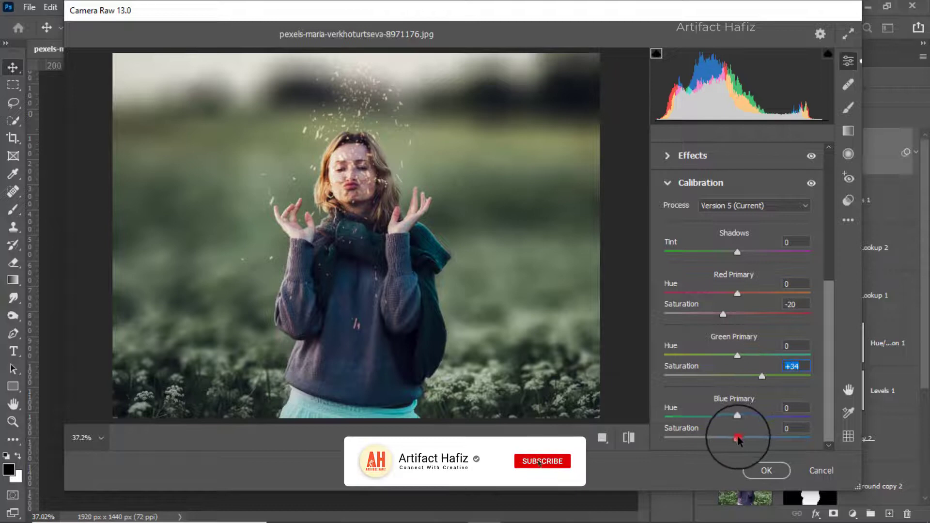
drag(739, 440, 732, 441)
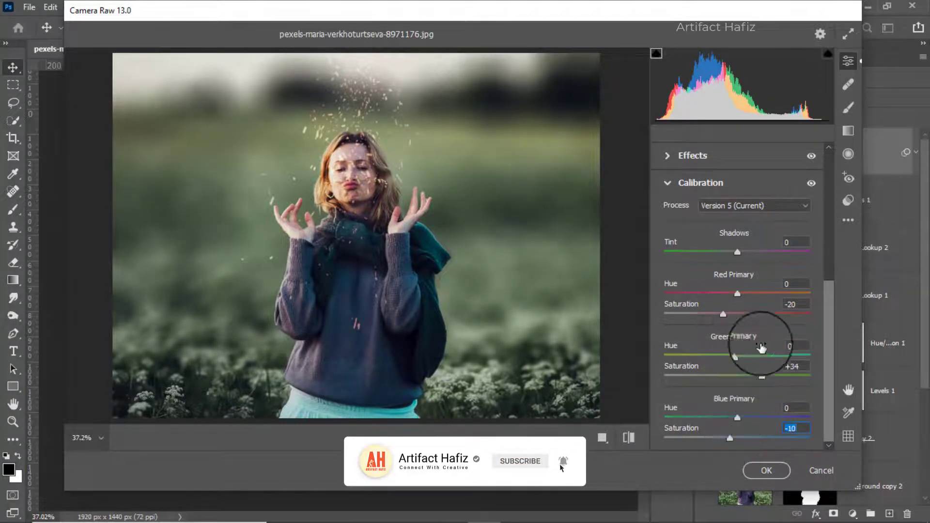
Draw a graduated filter from the bottom edge up to the face with Exposure -1.90.
click(848, 132)
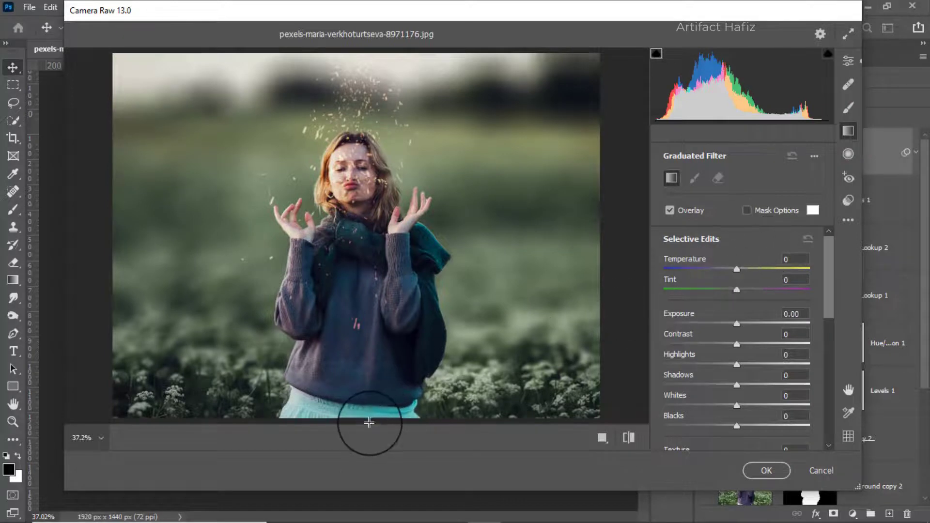
drag(369, 423, 360, 236)
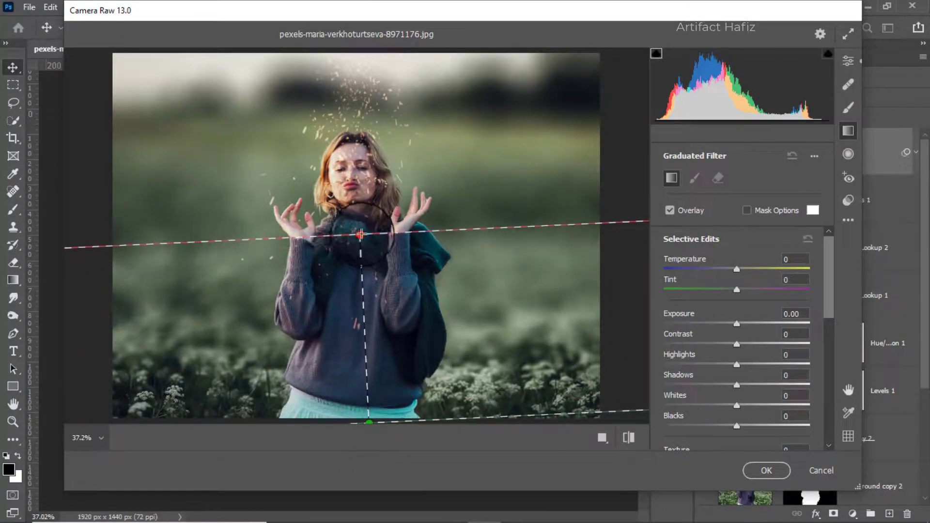
drag(737, 323, 707, 324)
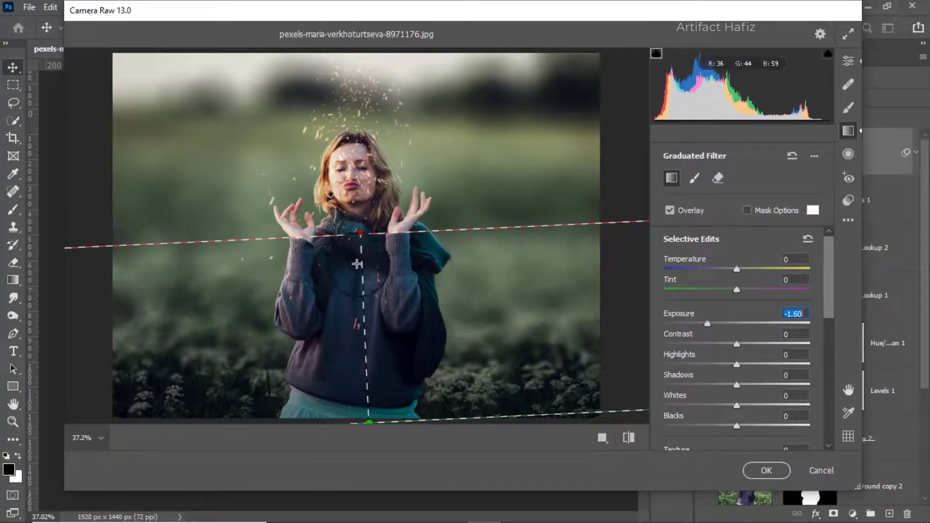
mouse_move(361, 236)
mouse_down()
mouse_move(358, 162)
mouse_move(330, 199)
mouse_move(447, 190)
mouse_move(302, 203)
mouse_move(257, 246)
mouse_move(292, 215)
mouse_move(296, 223)
mouse_up()
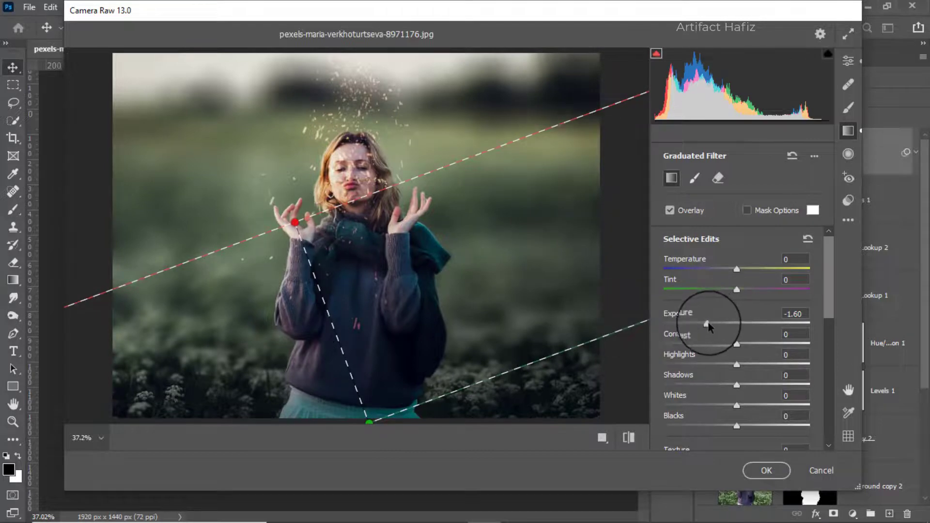
drag(708, 324, 702, 330)
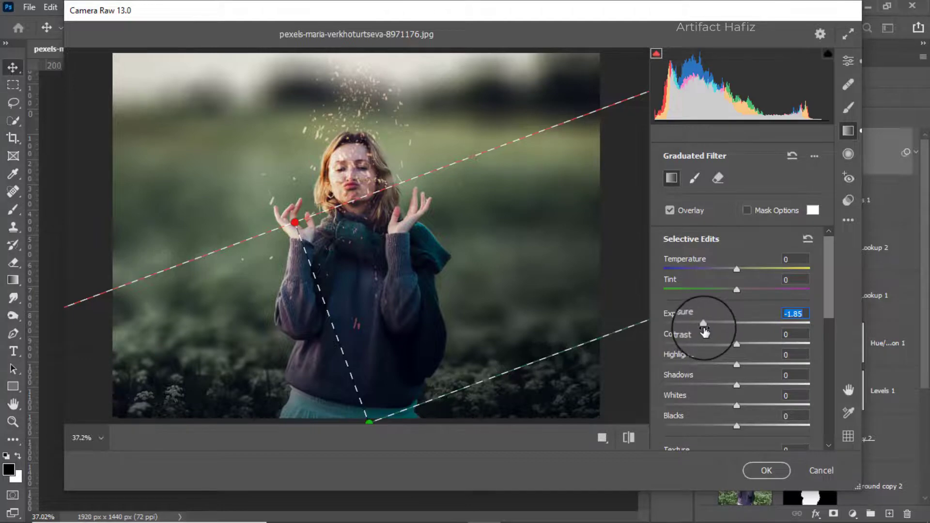
drag(703, 323, 704, 328)
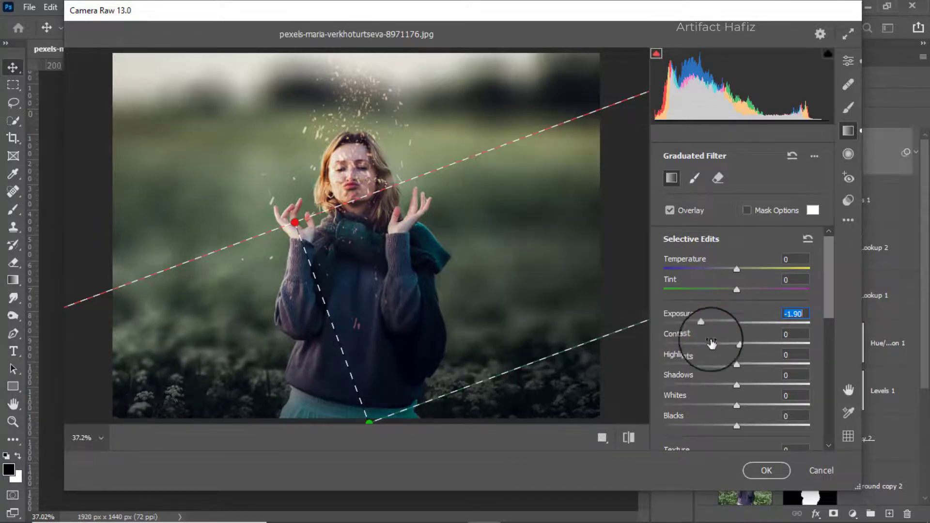
Give the gradient Shadows +8, Blacks +10, Clarity +2 and Dehaze +7.
mouse_move(737, 384)
mouse_down()
mouse_move(793, 384)
mouse_move(743, 385)
mouse_up()
click(737, 426)
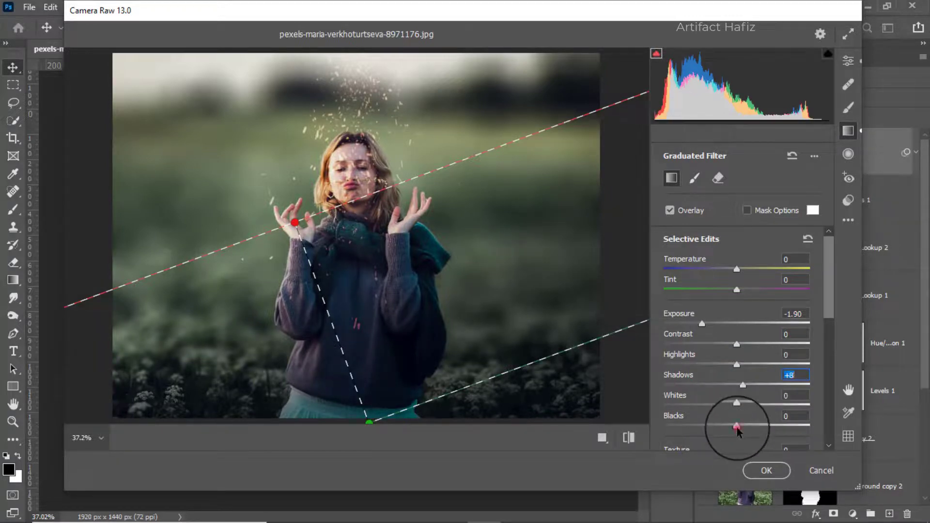
drag(737, 427, 748, 426)
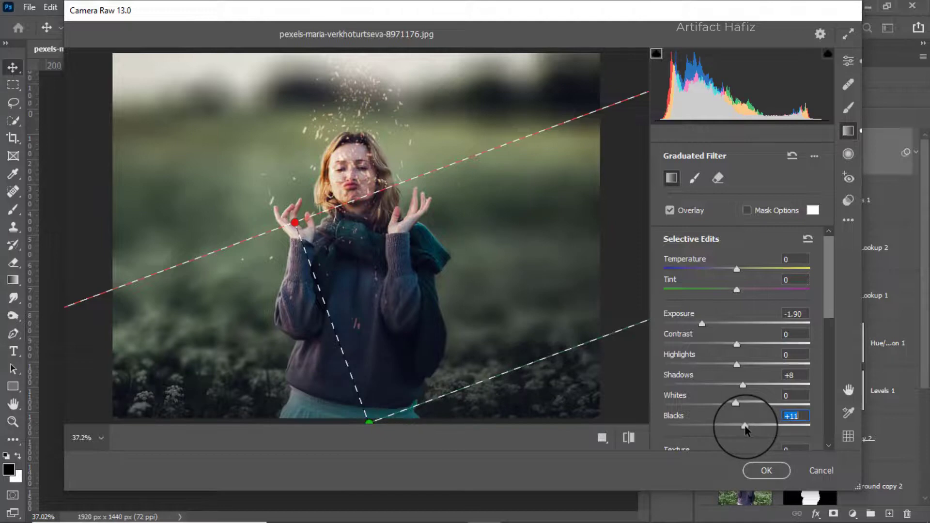
drag(746, 431, 747, 432)
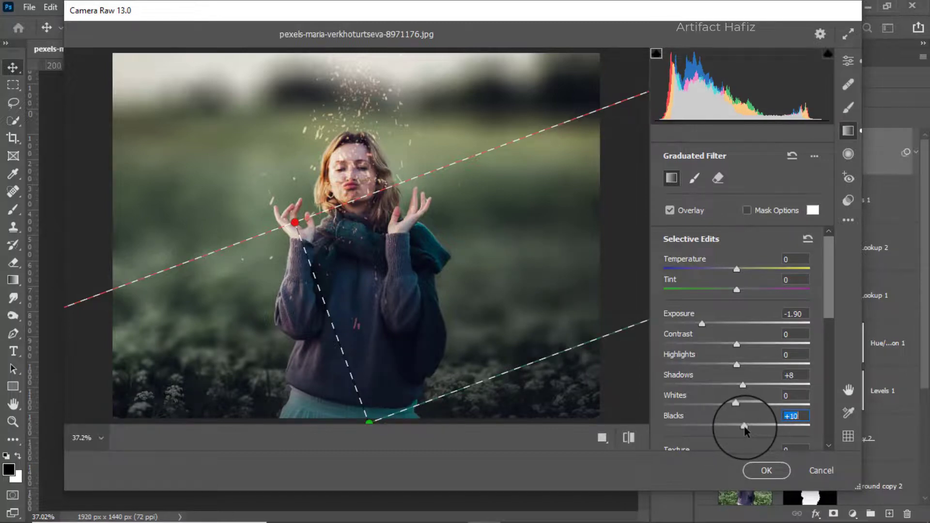
scroll(768, 381, down, 2)
scroll(771, 381, down, 3)
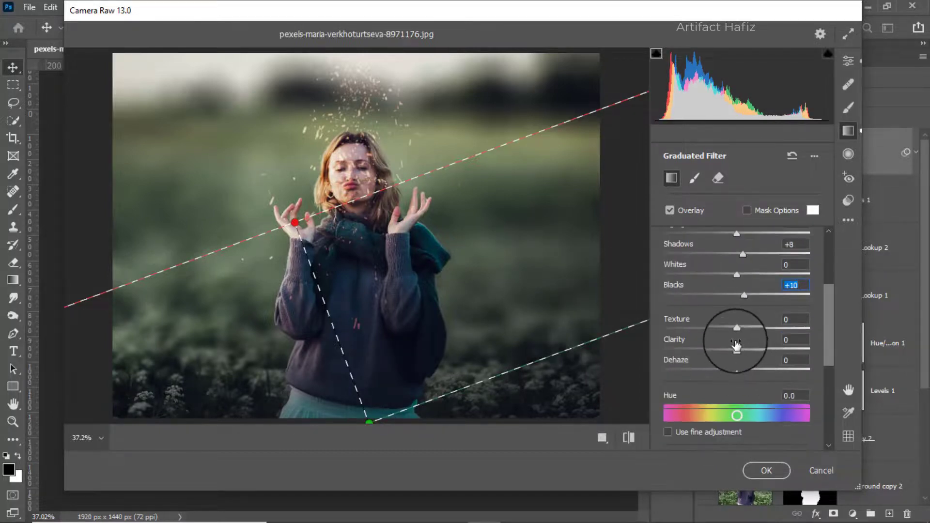
scroll(734, 340, down, 1)
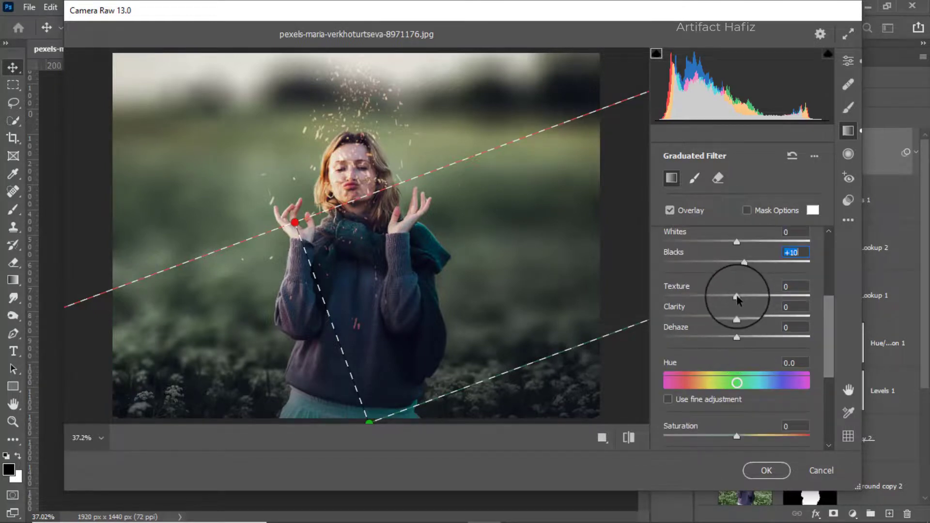
drag(737, 318, 741, 319)
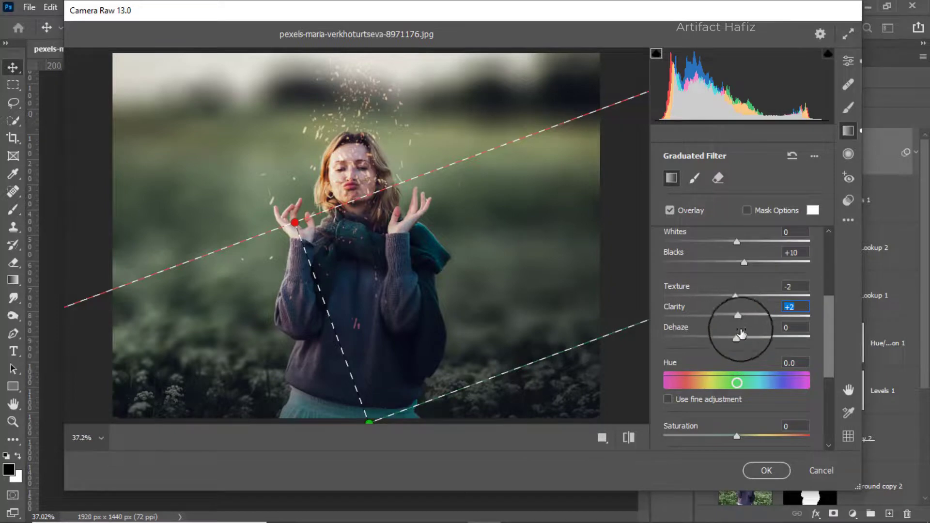
click(741, 336)
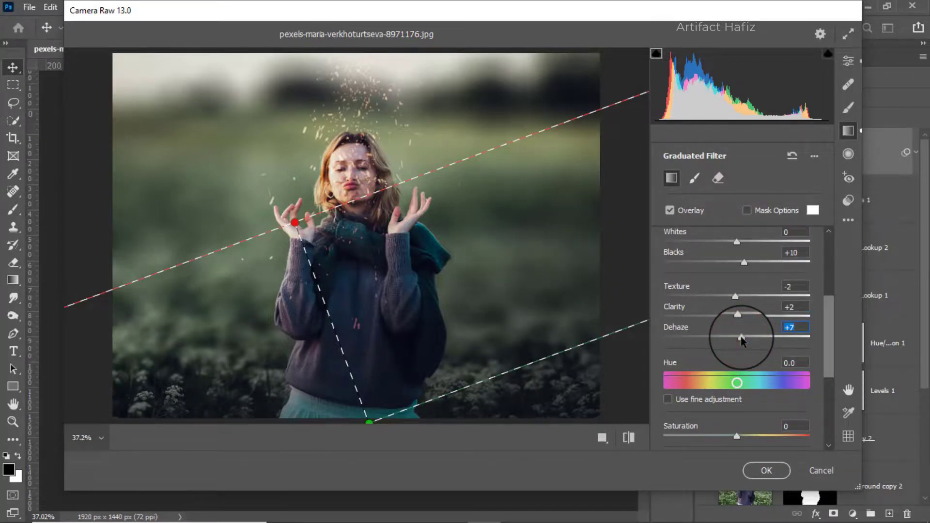
scroll(747, 328, up, 3)
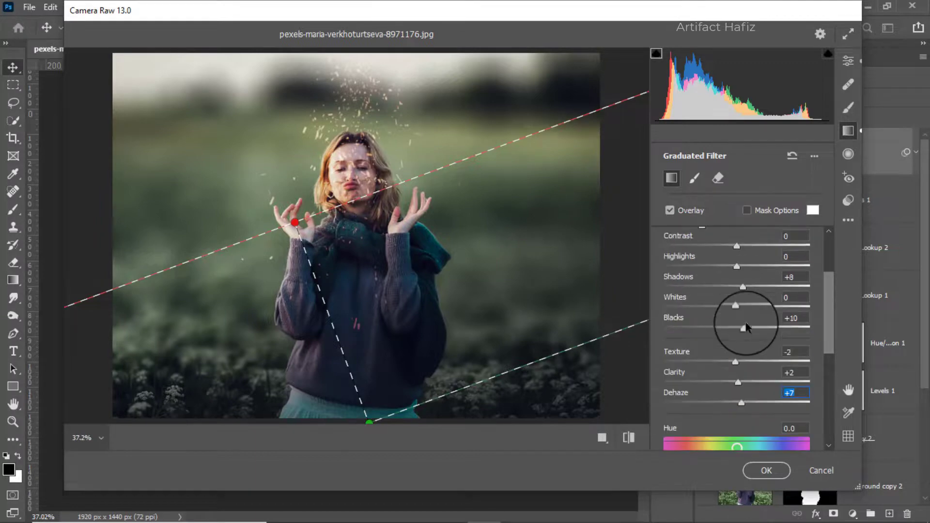
scroll(746, 328, up, 2)
scroll(746, 328, up, 1)
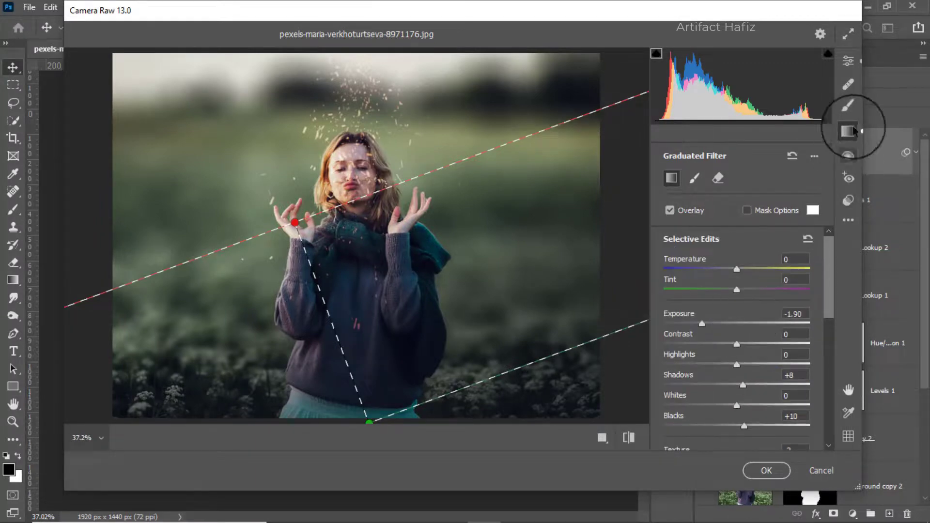
Set HSL Oranges saturation to -35 and commit the Camera Raw edits to Layer 1.
click(847, 60)
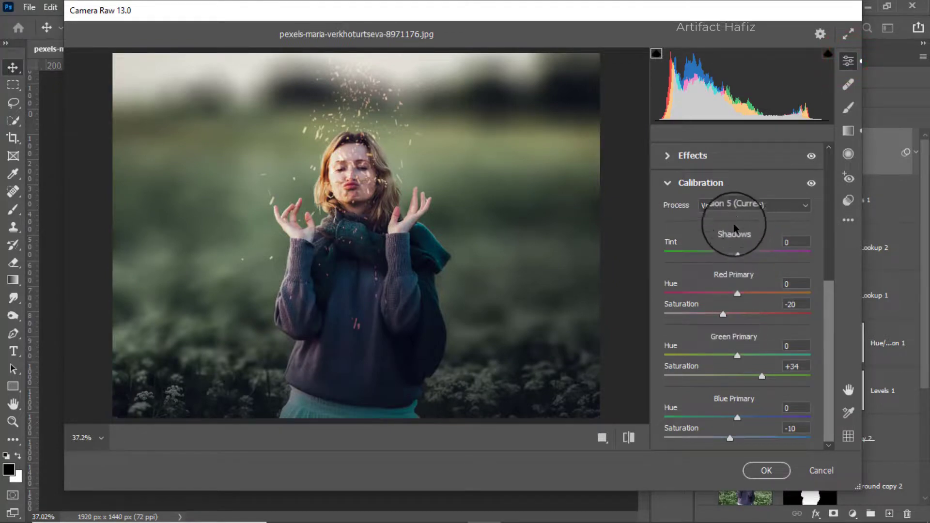
scroll(731, 279, up, 3)
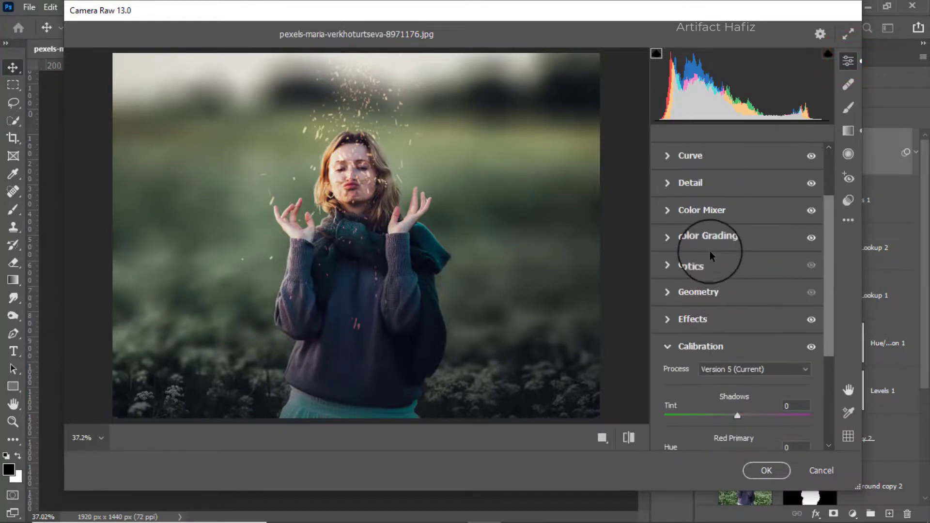
click(731, 237)
scroll(796, 245, up, 5)
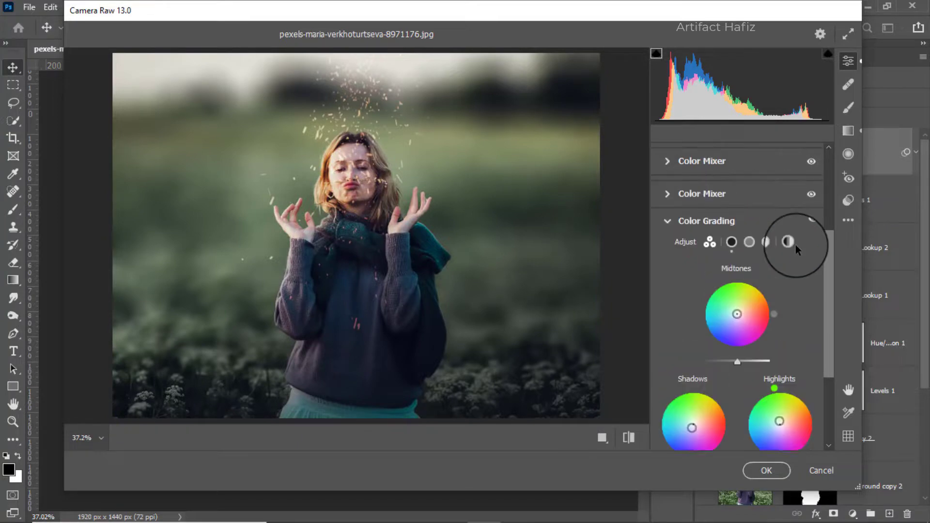
click(710, 228)
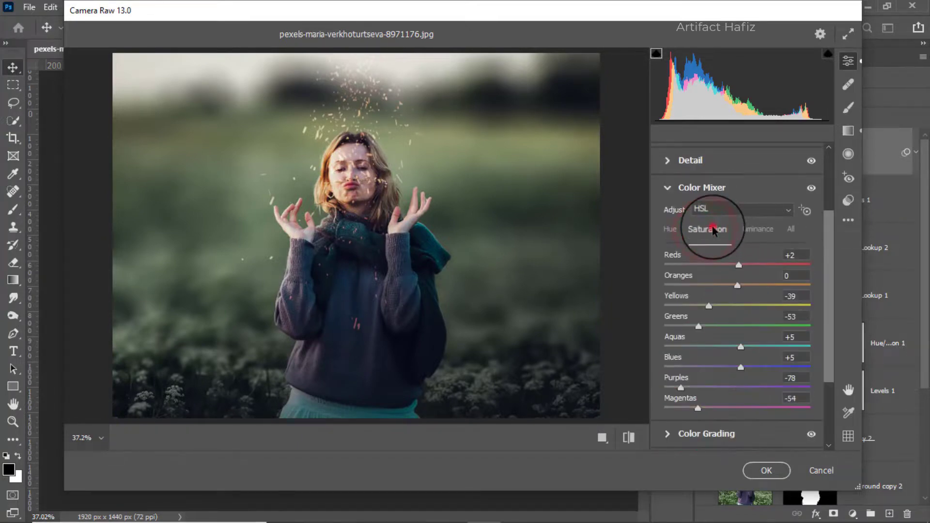
drag(739, 285, 708, 286)
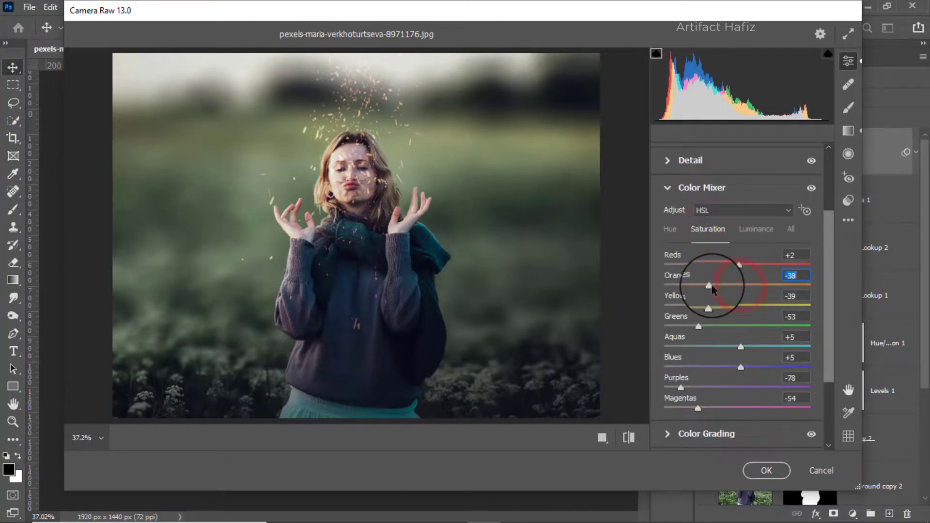
drag(691, 288, 715, 288)
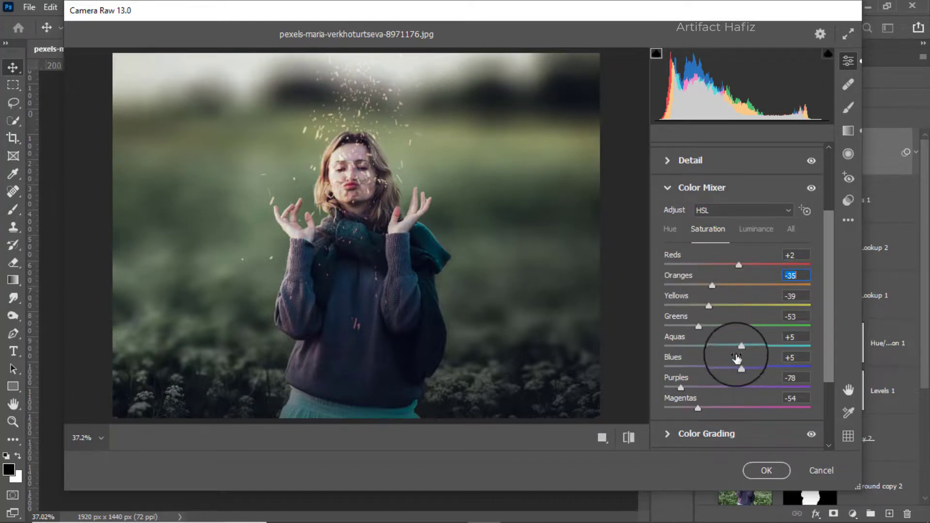
click(755, 473)
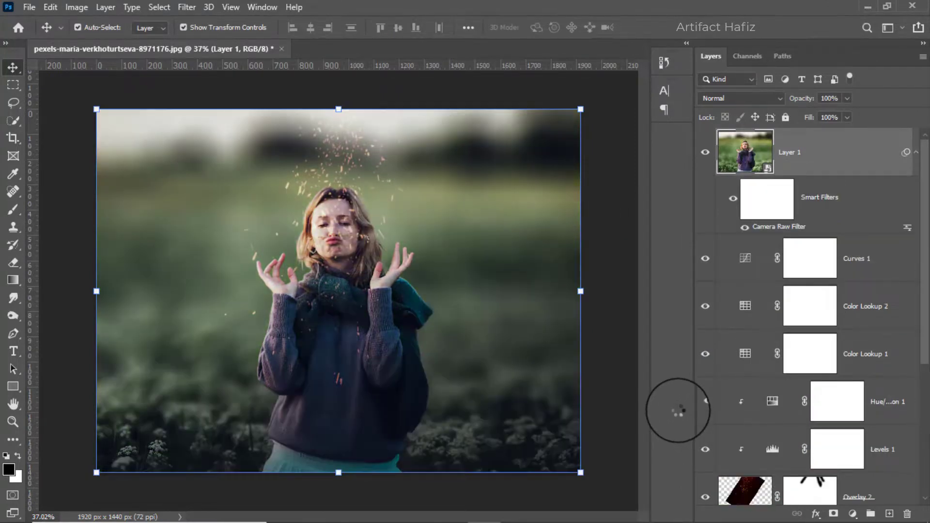
click(705, 155)
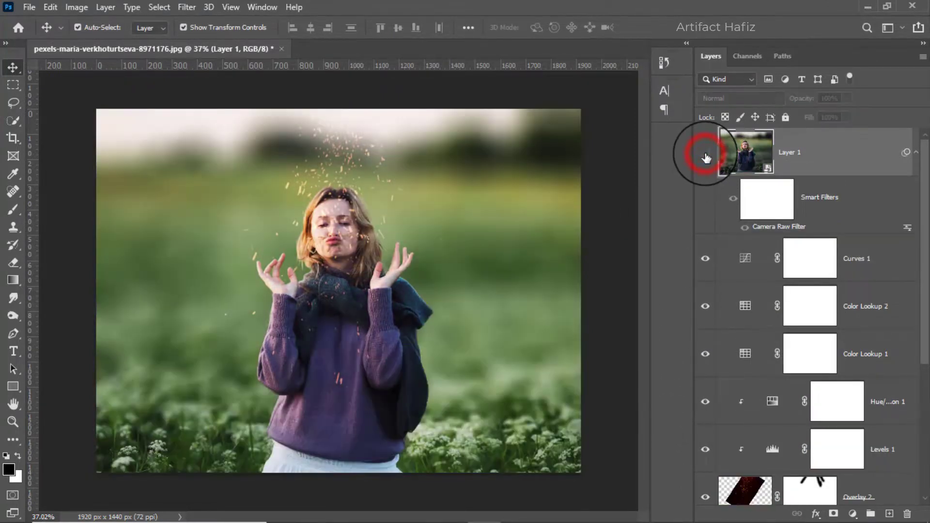
click(706, 154)
scroll(712, 297, down, 5)
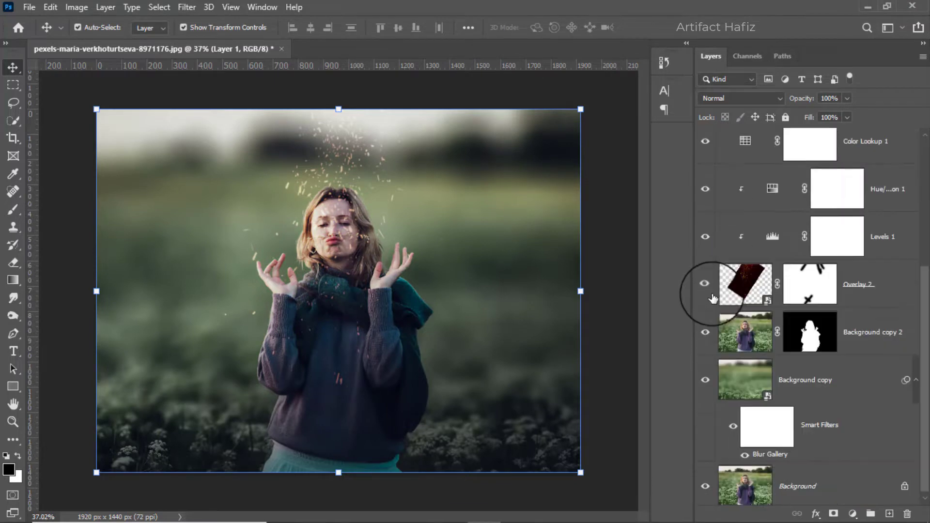
alt+click(704, 482)
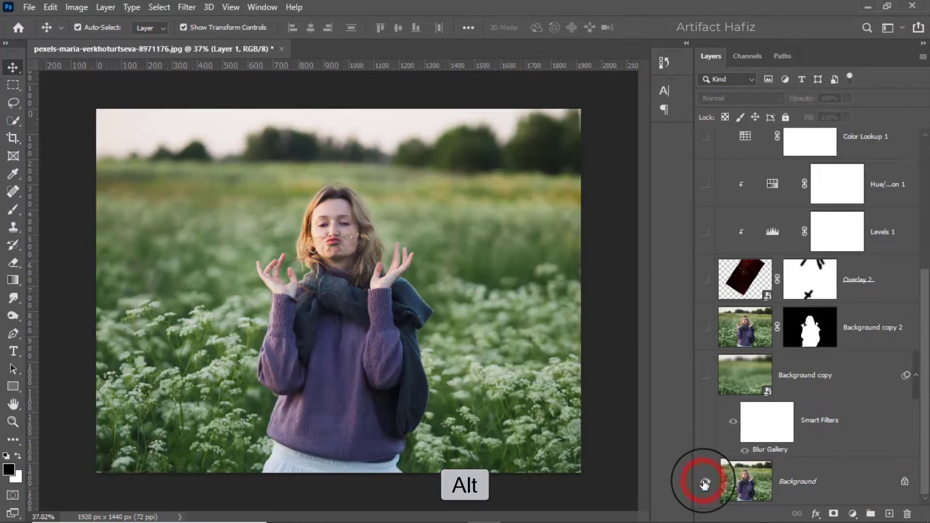
alt+click(705, 482)
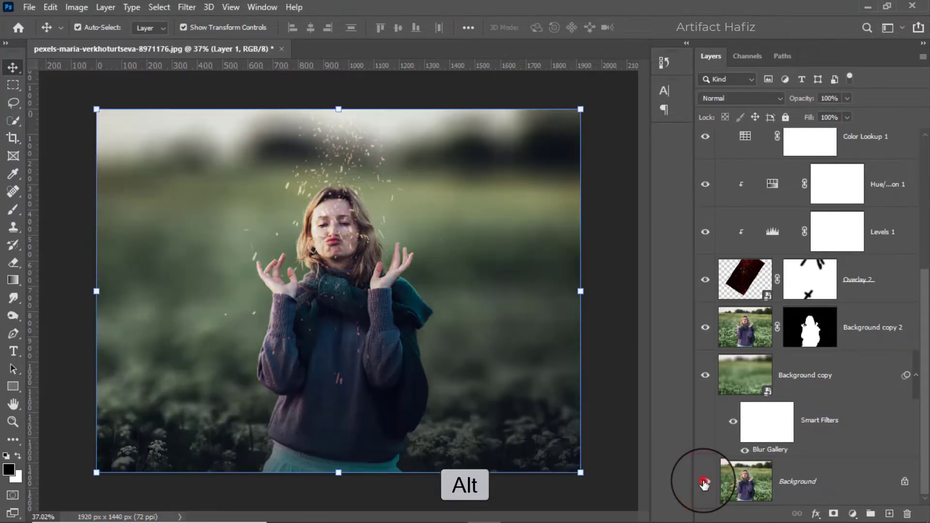
alt+click(704, 483)
alt+click(705, 484)
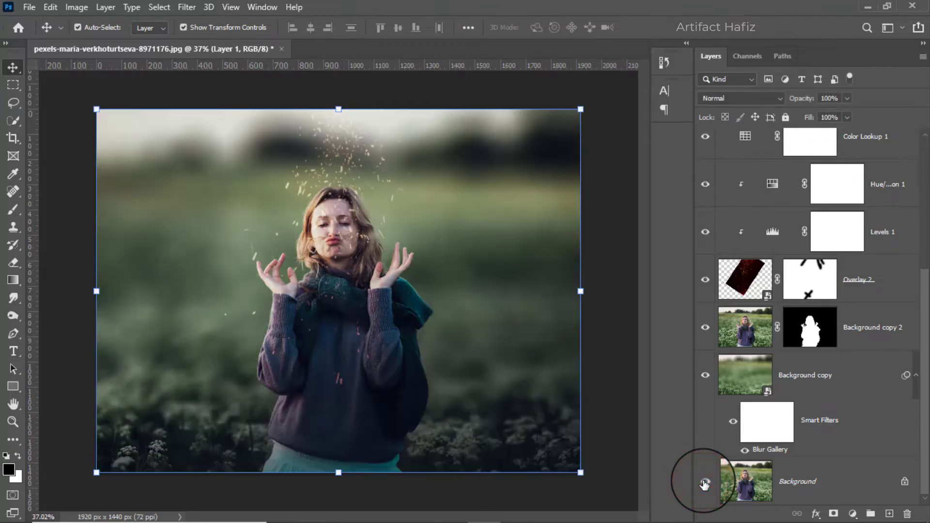